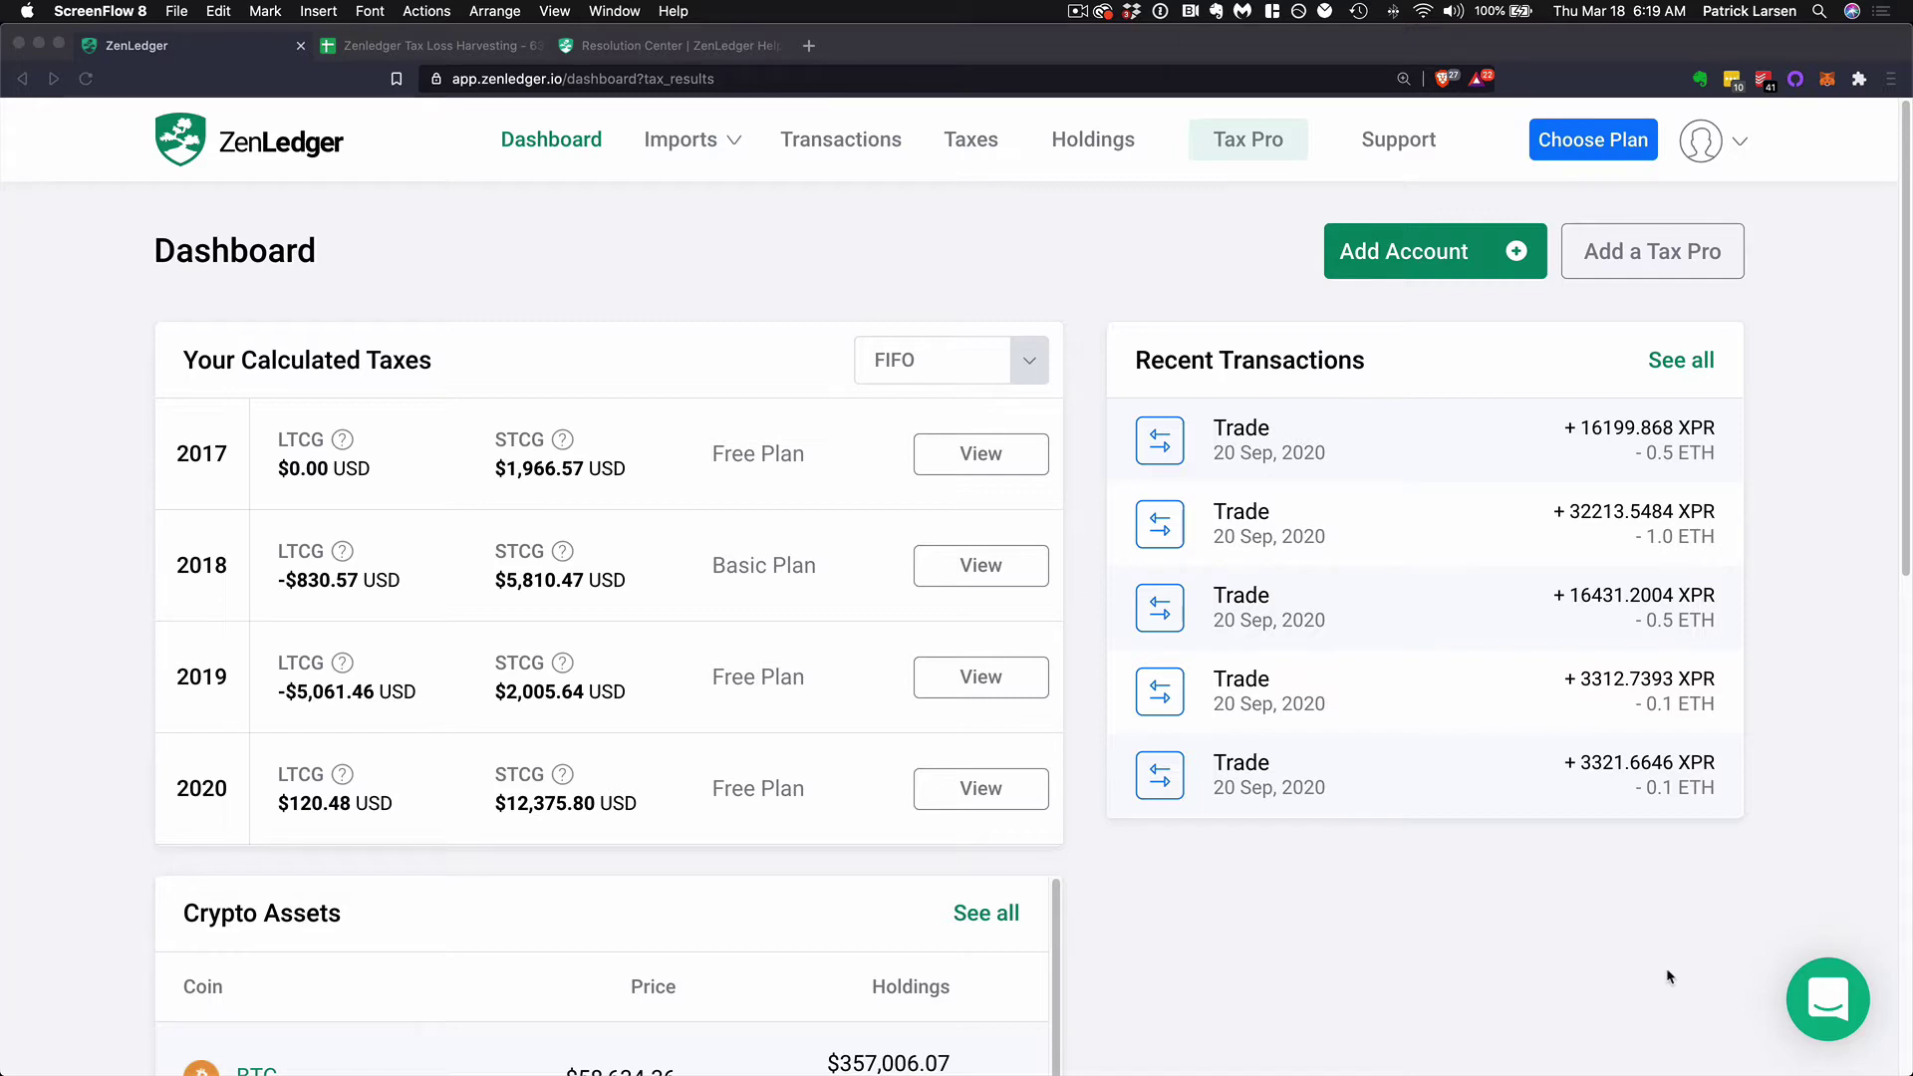
Glance at the help chat, then go to Imports > Add Account for the exchange list
left_click(1814, 1002)
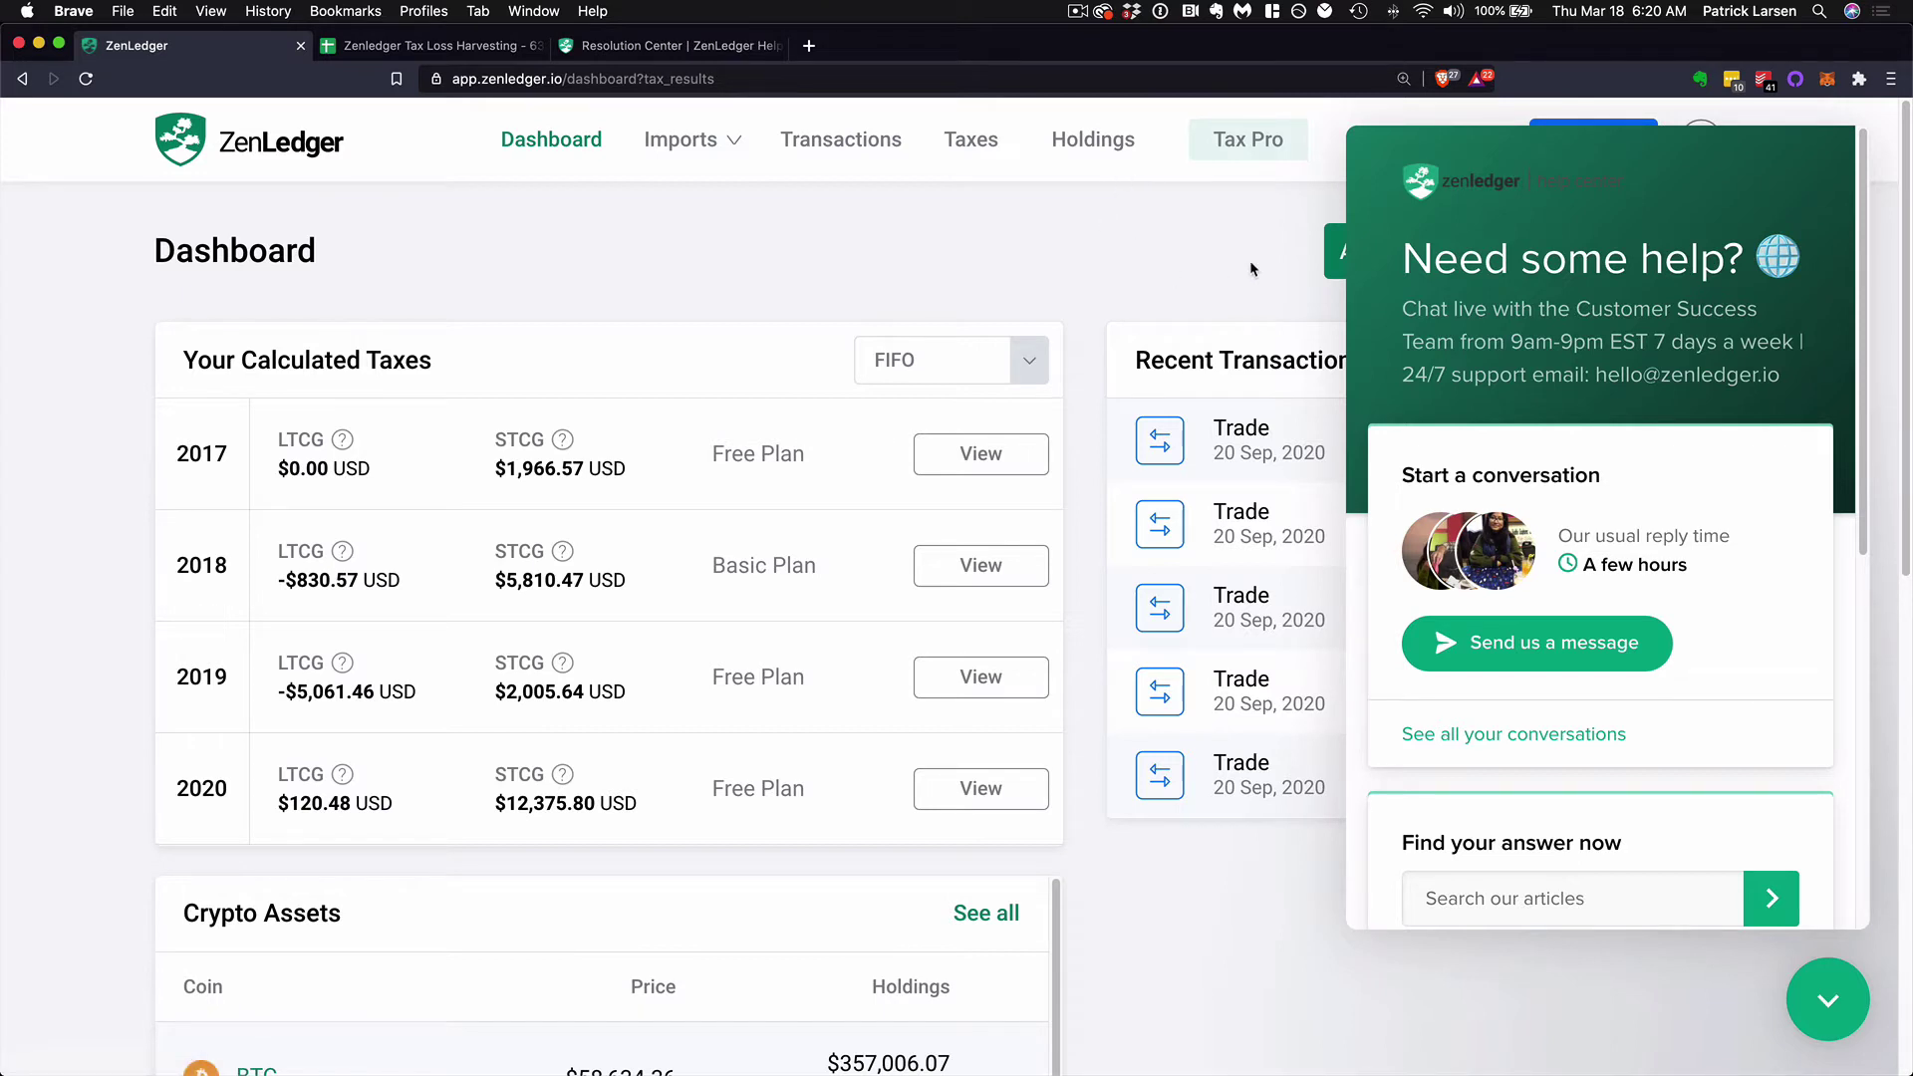
left_click(1824, 1002)
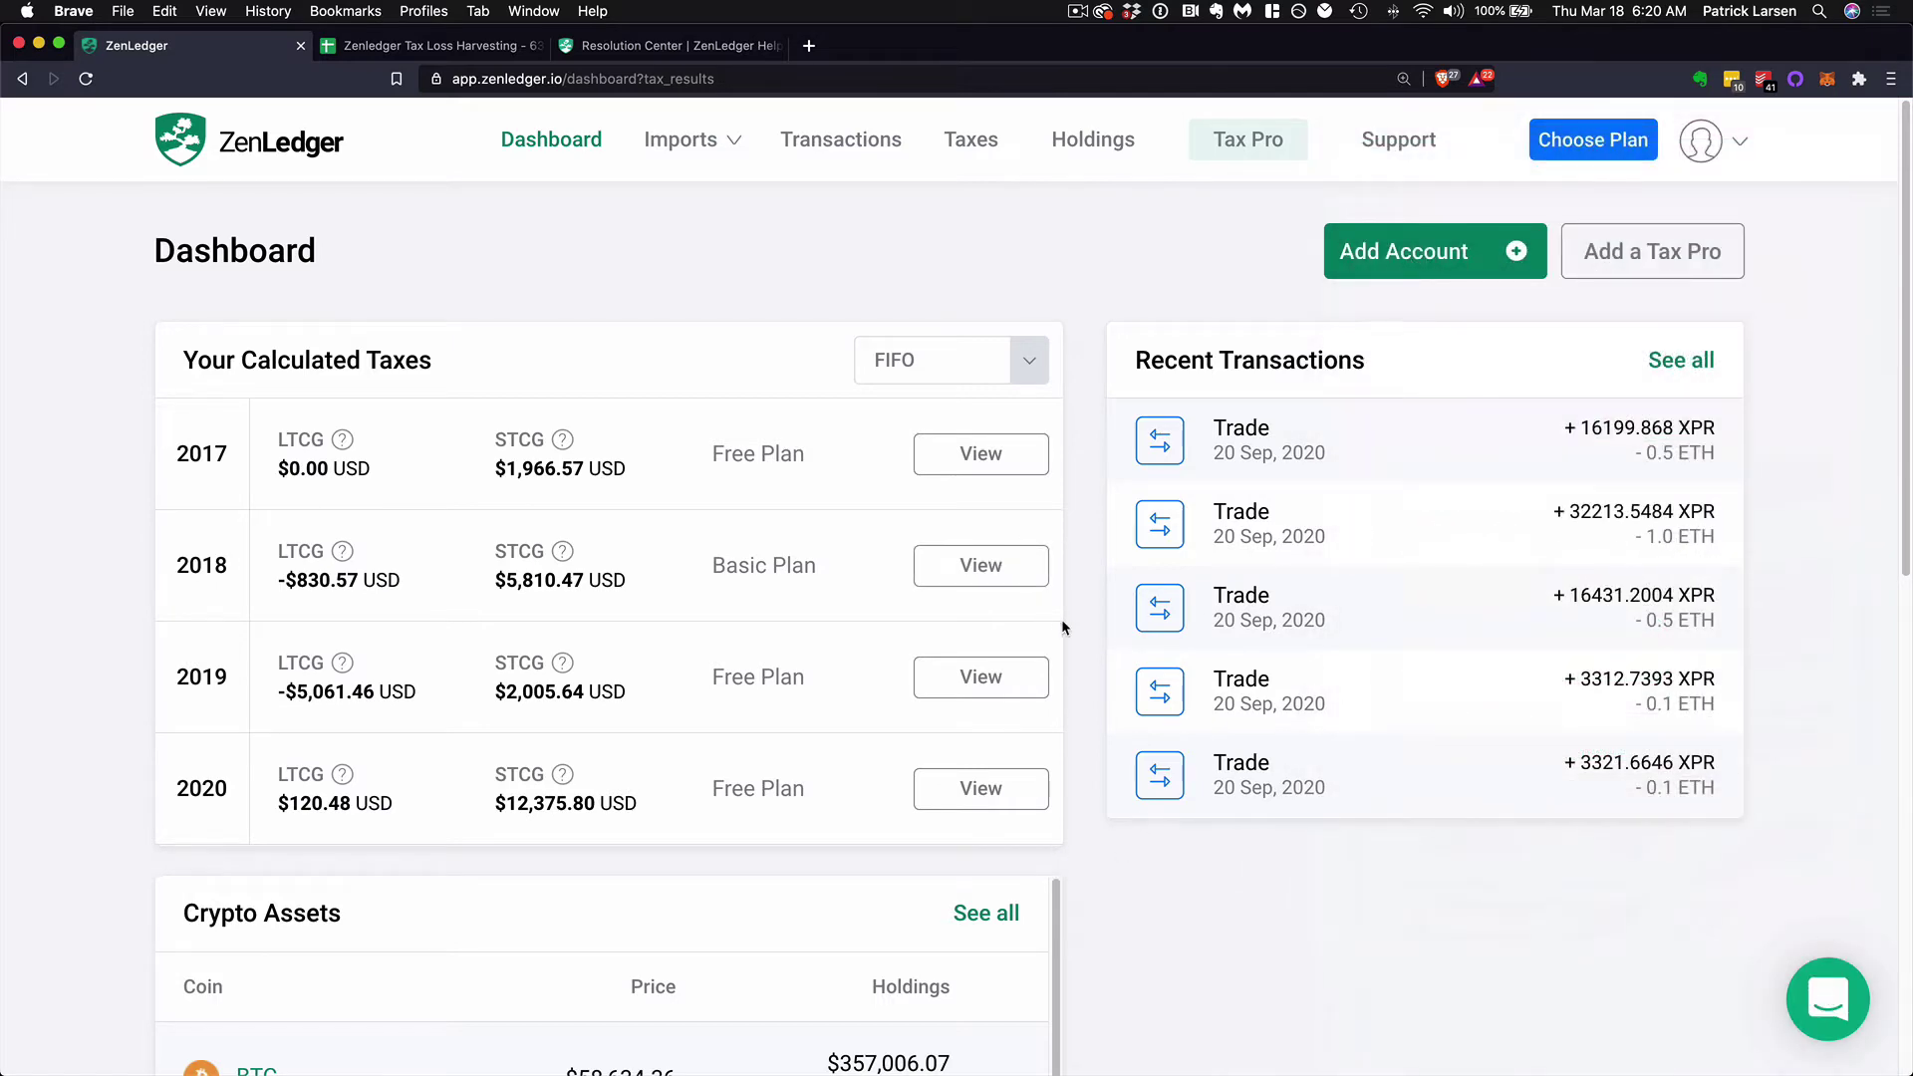
left_click(687, 149)
left_click(1349, 266)
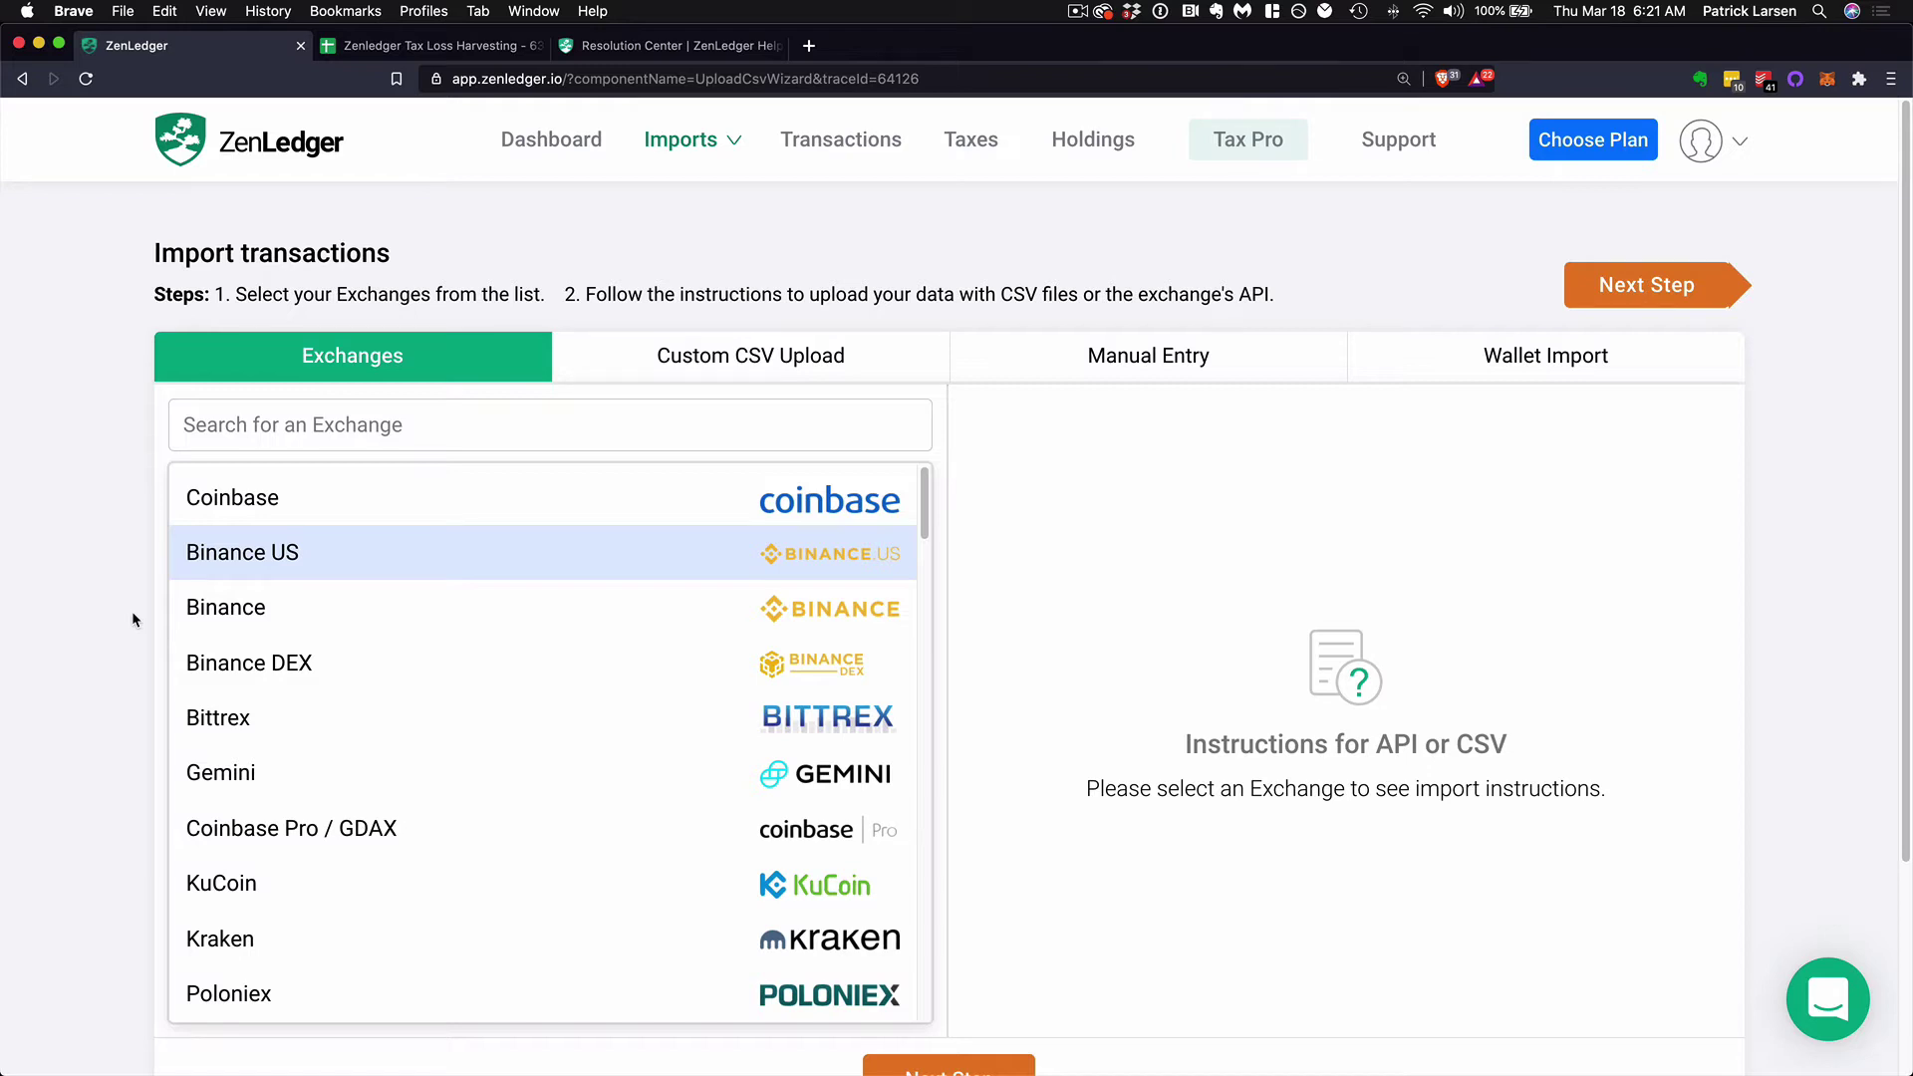
left_click(334, 503)
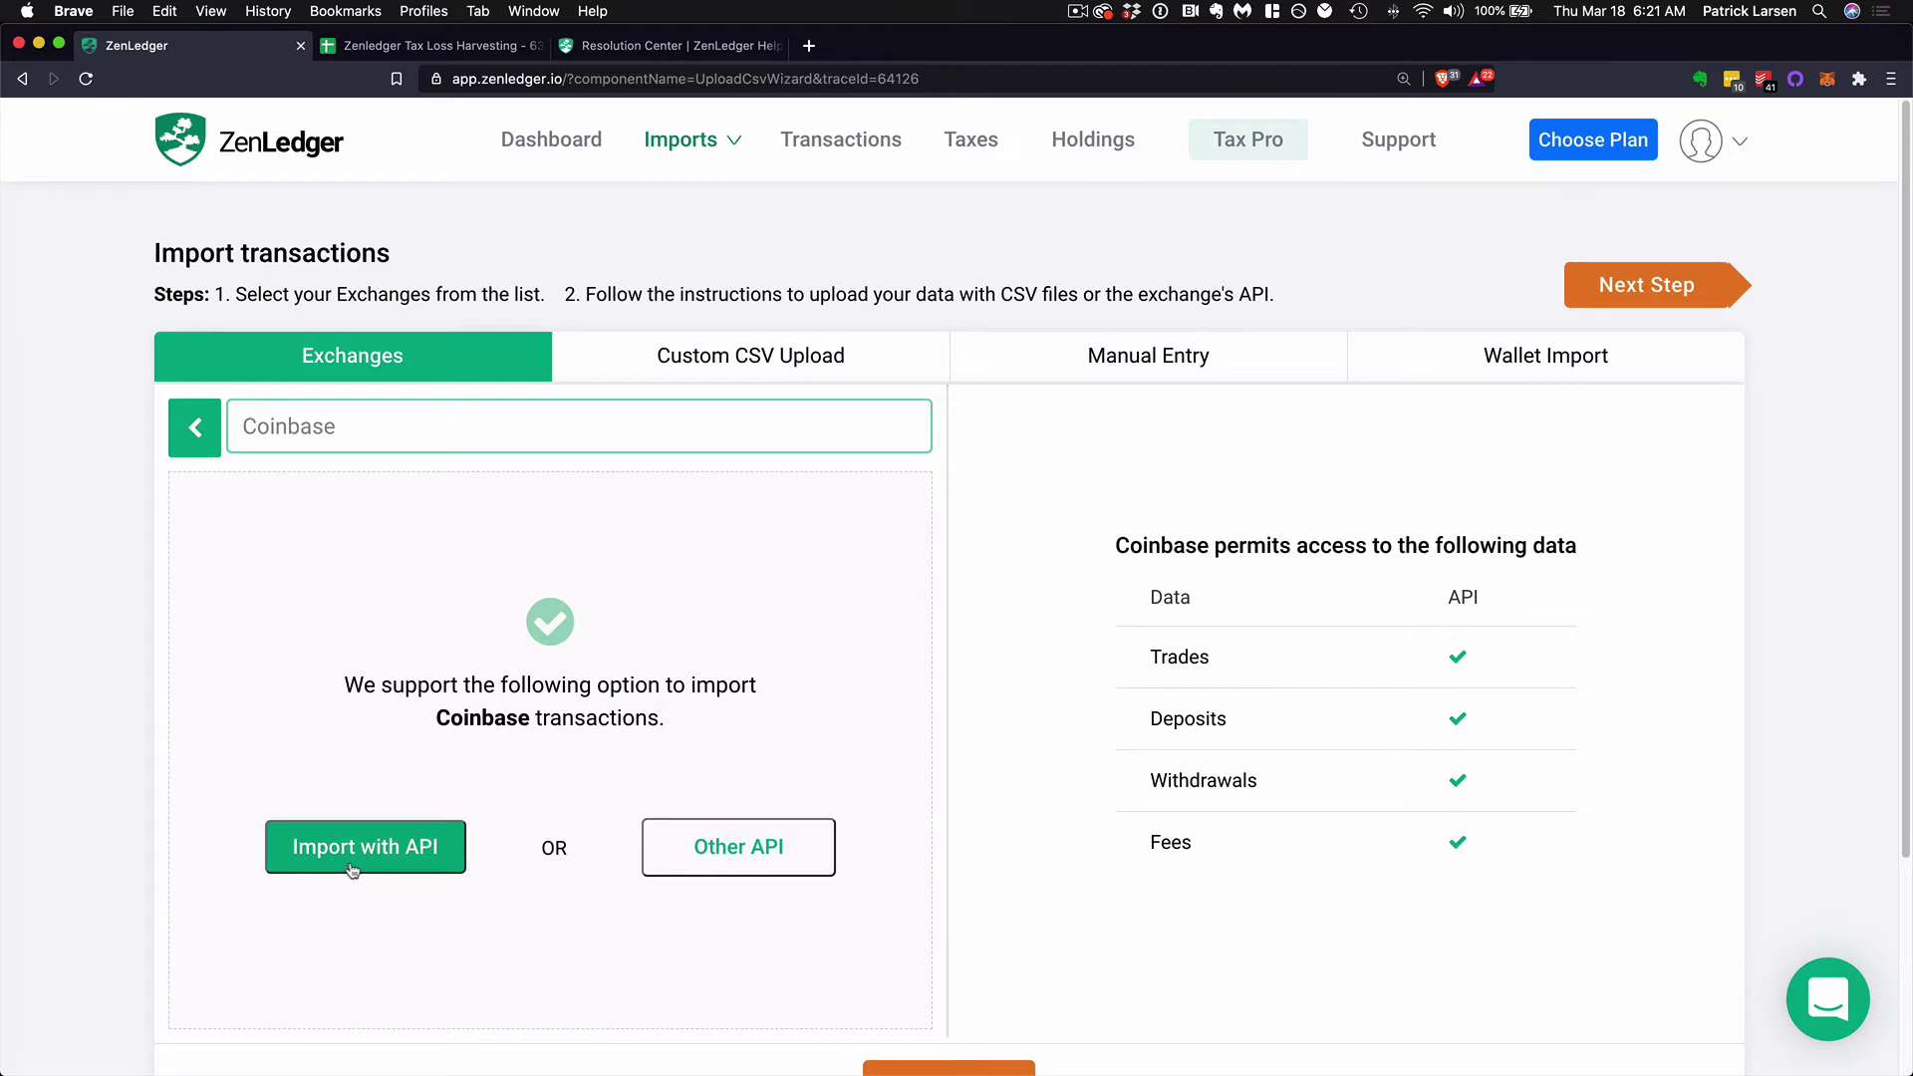
left_click(193, 433)
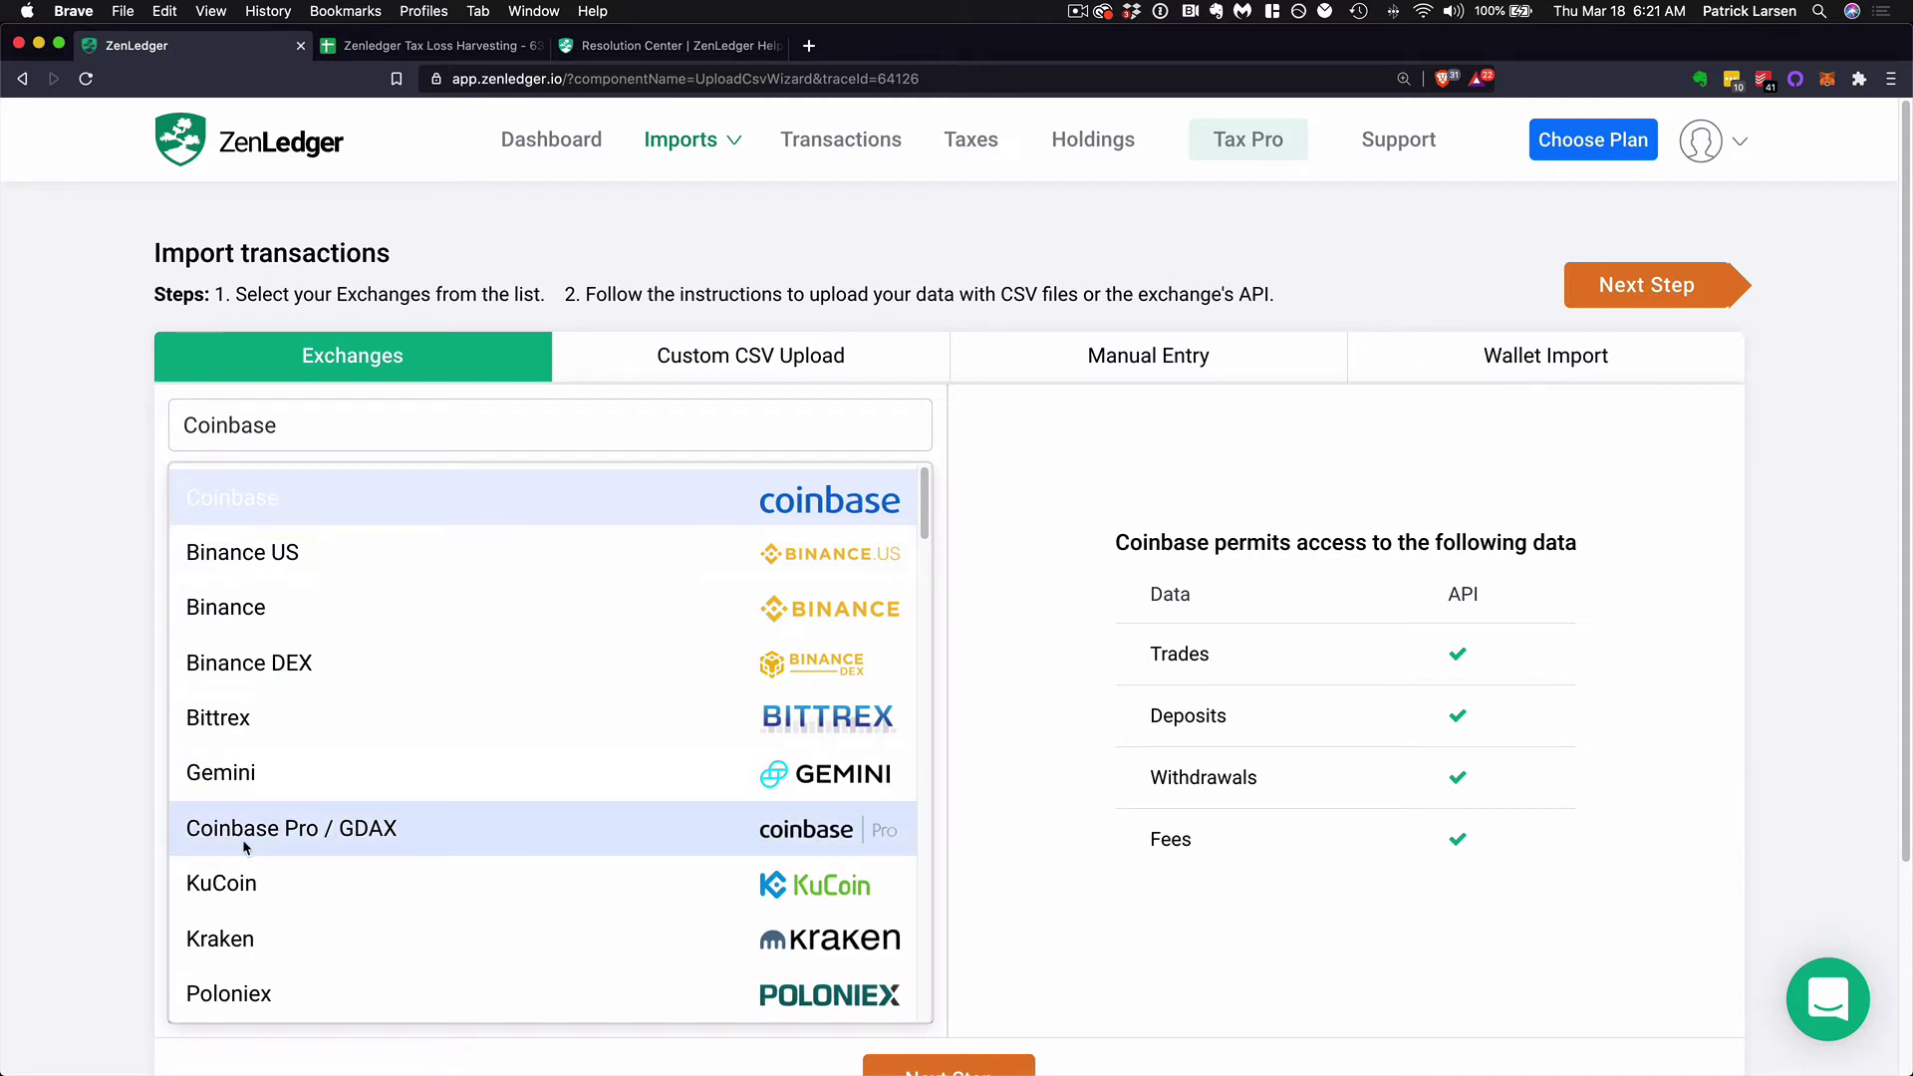
left_click(272, 844)
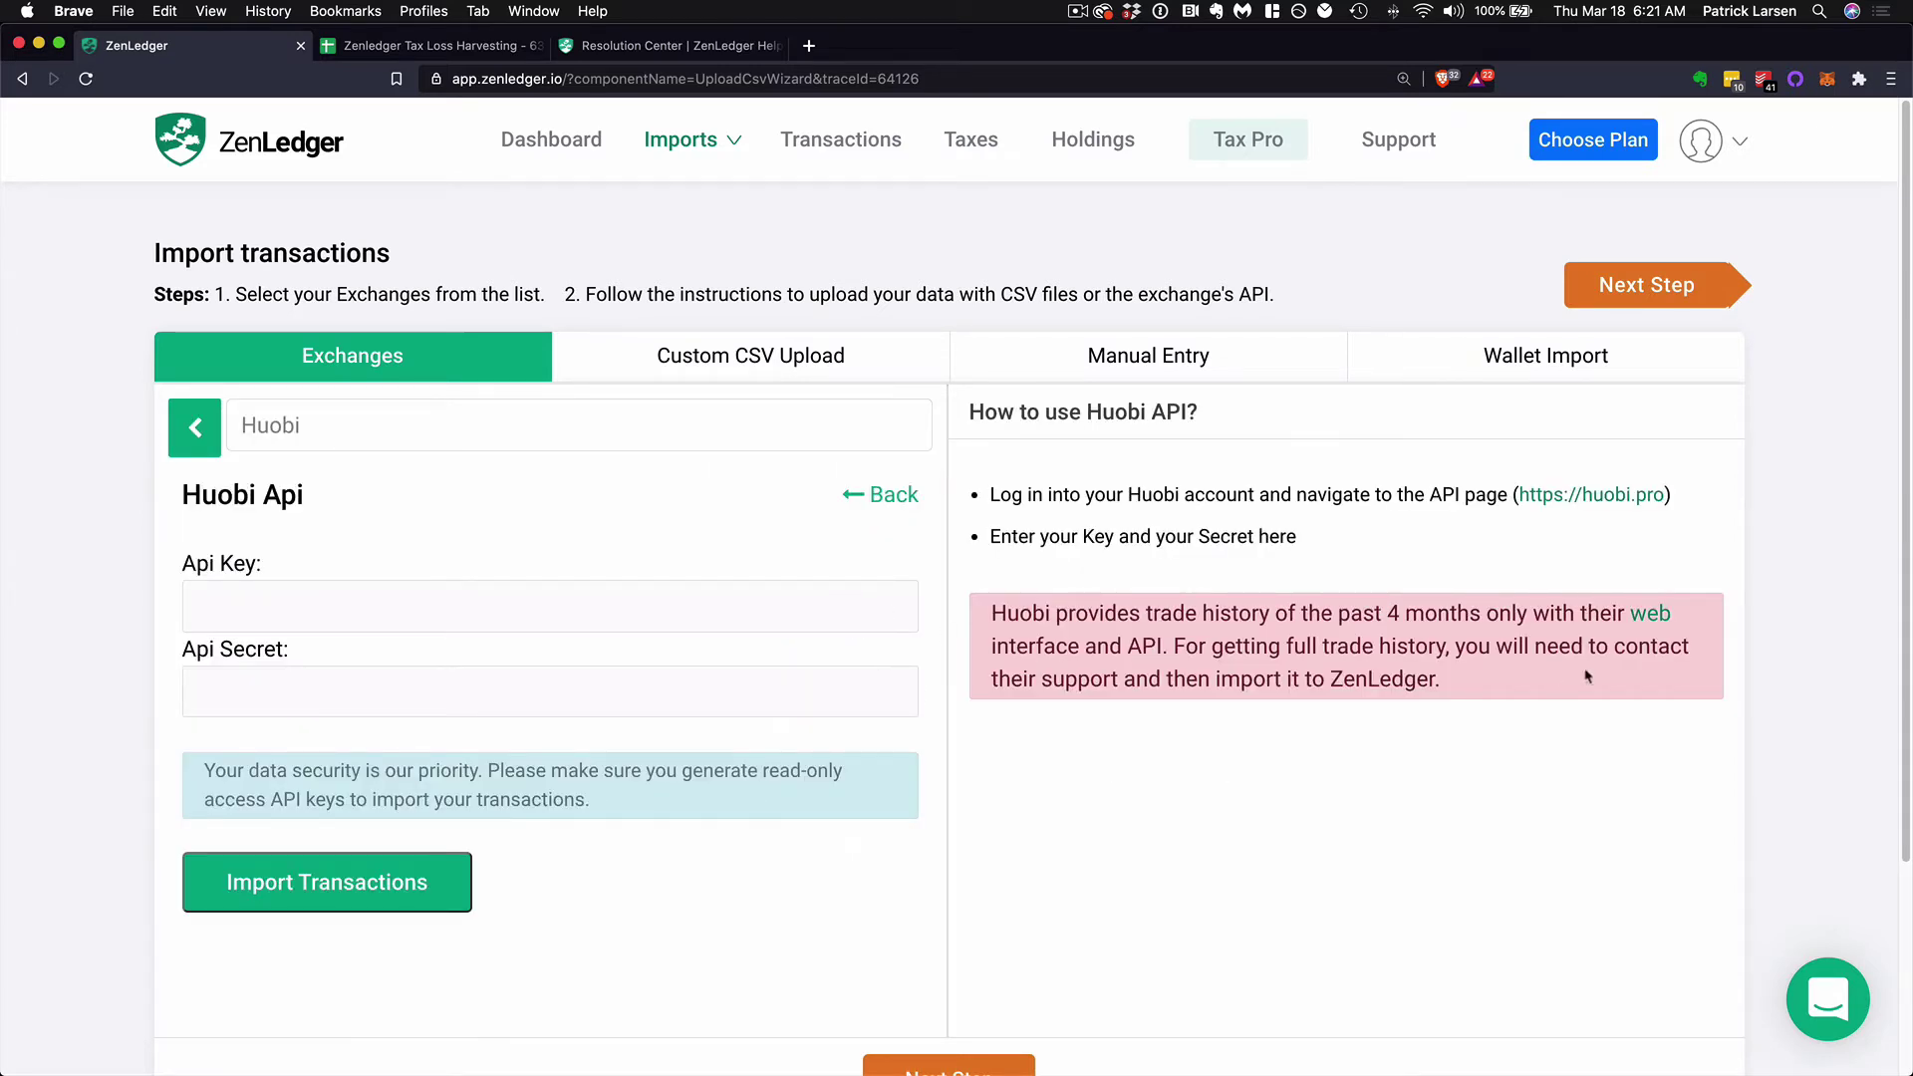
left_click(199, 439)
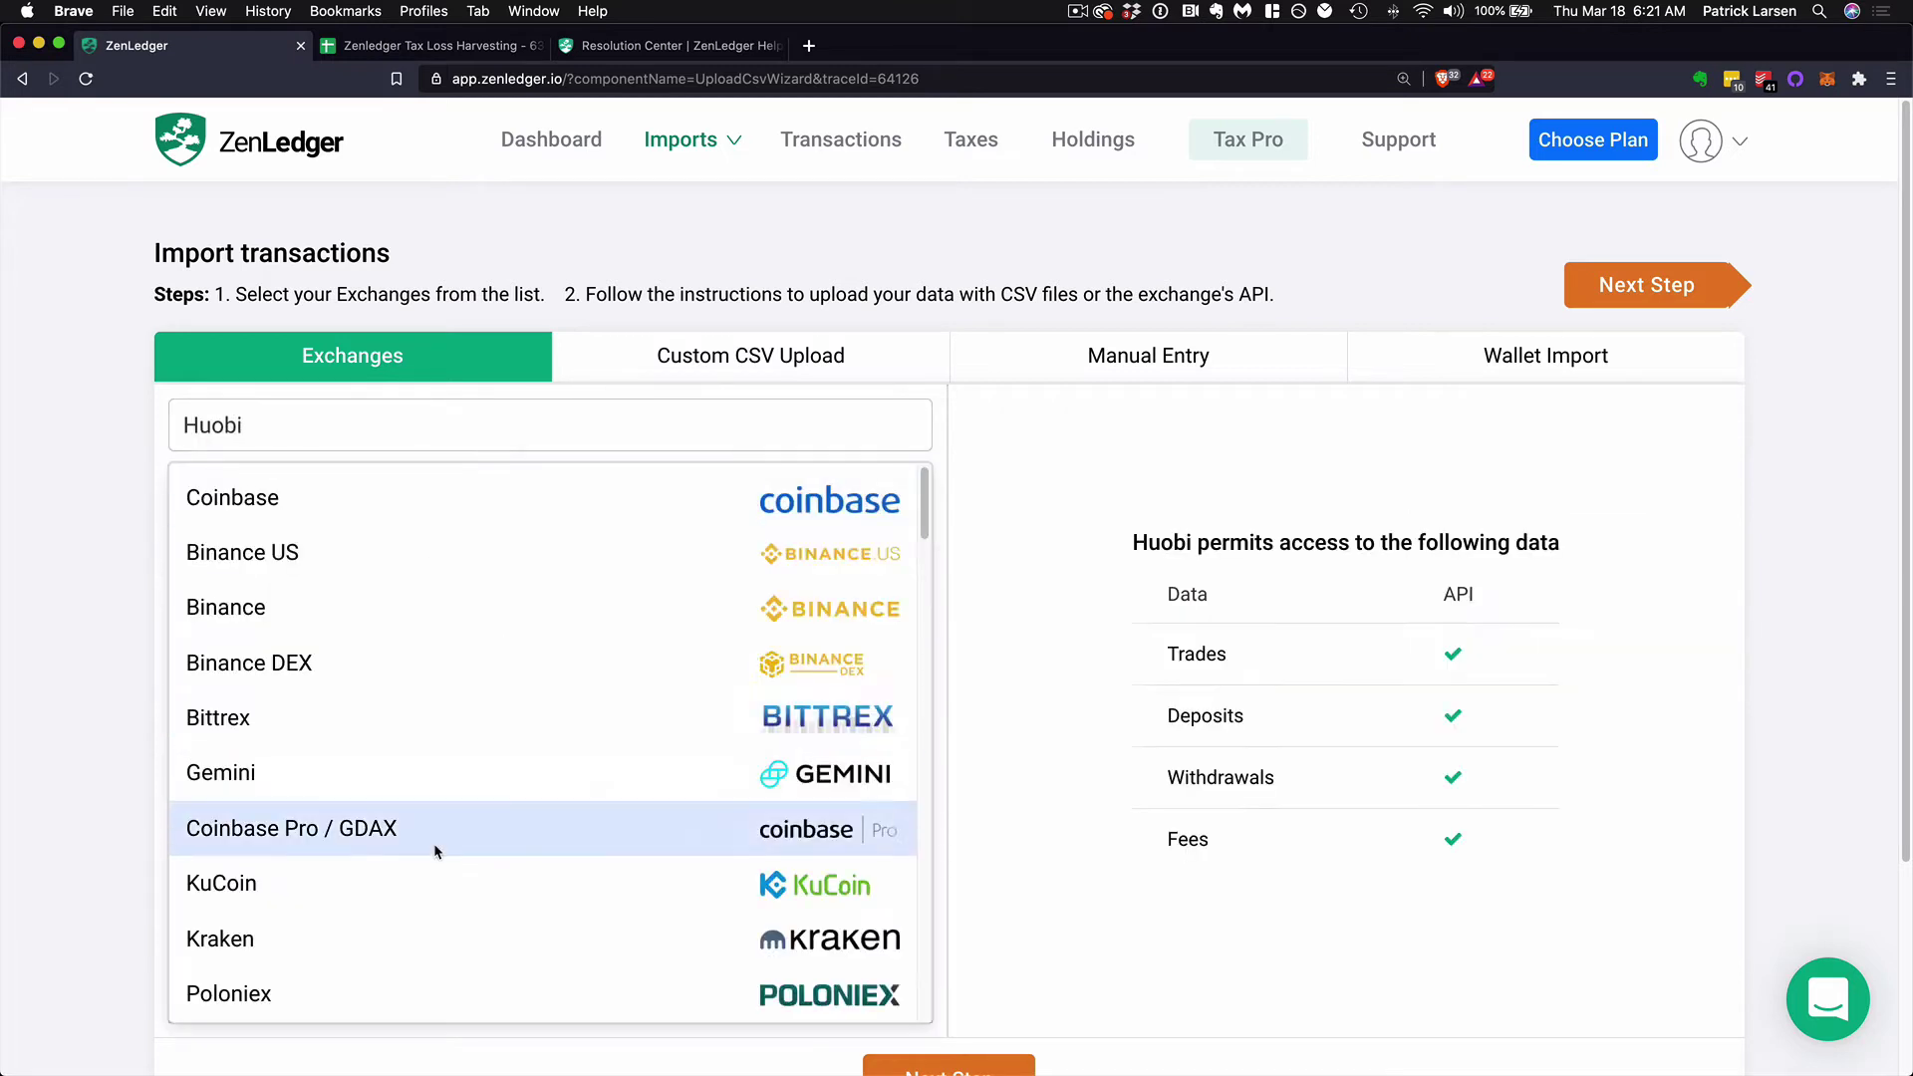
scroll(436, 850, "down", 5)
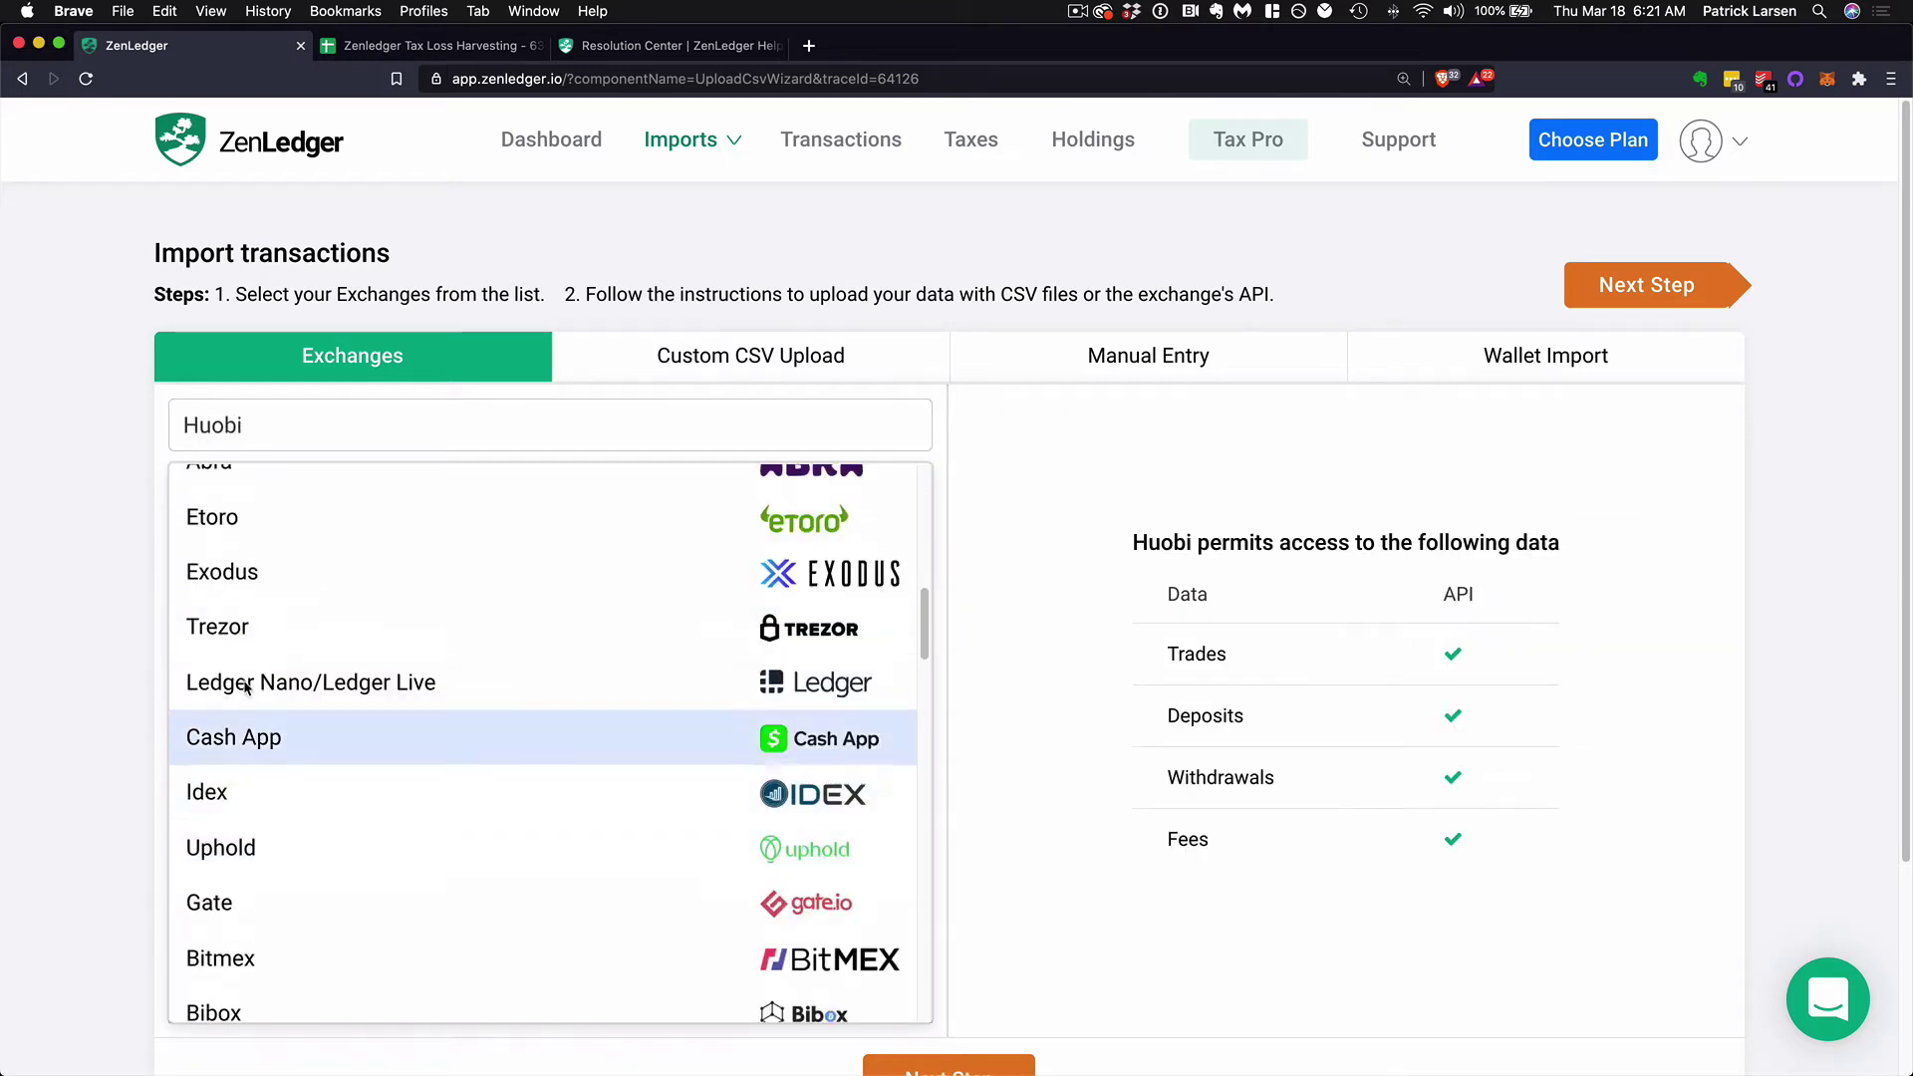
left_click(244, 572)
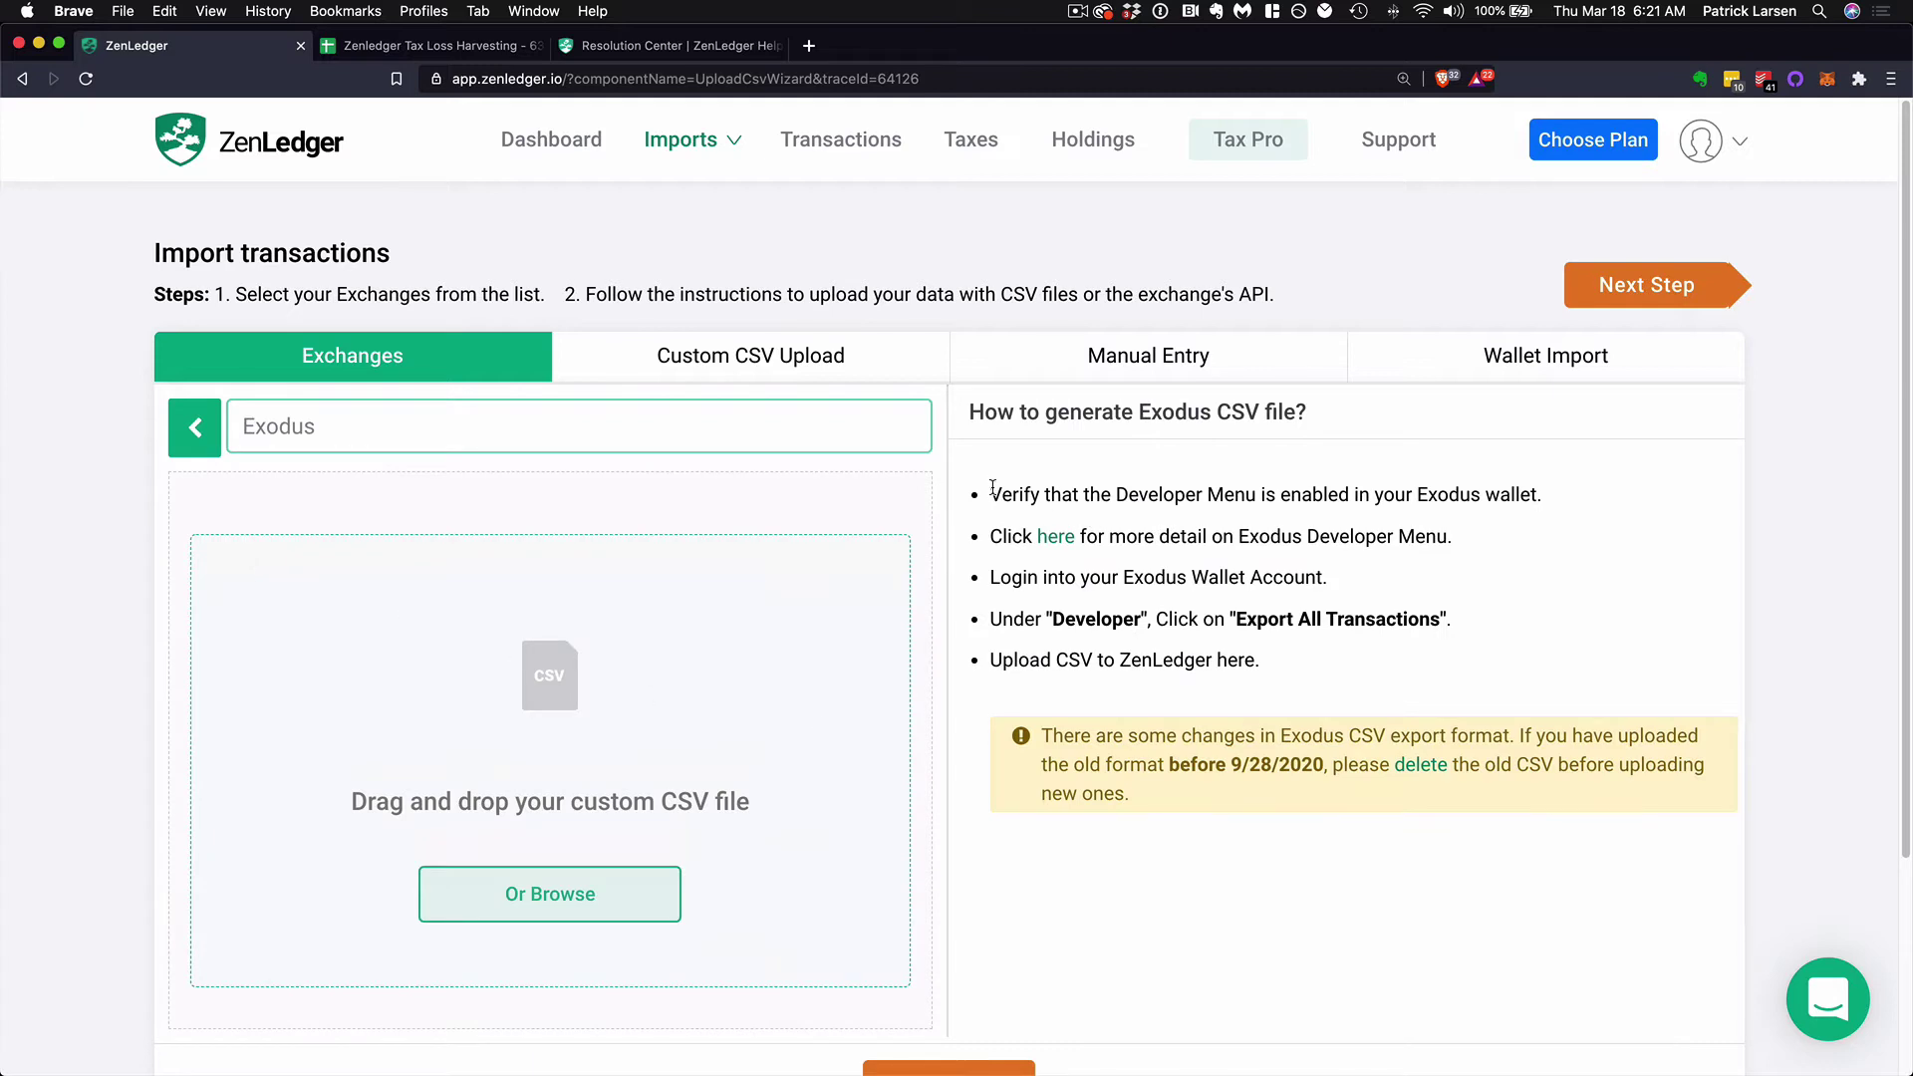
left_click_drag(970, 406, 1610, 847)
left_click(1608, 841)
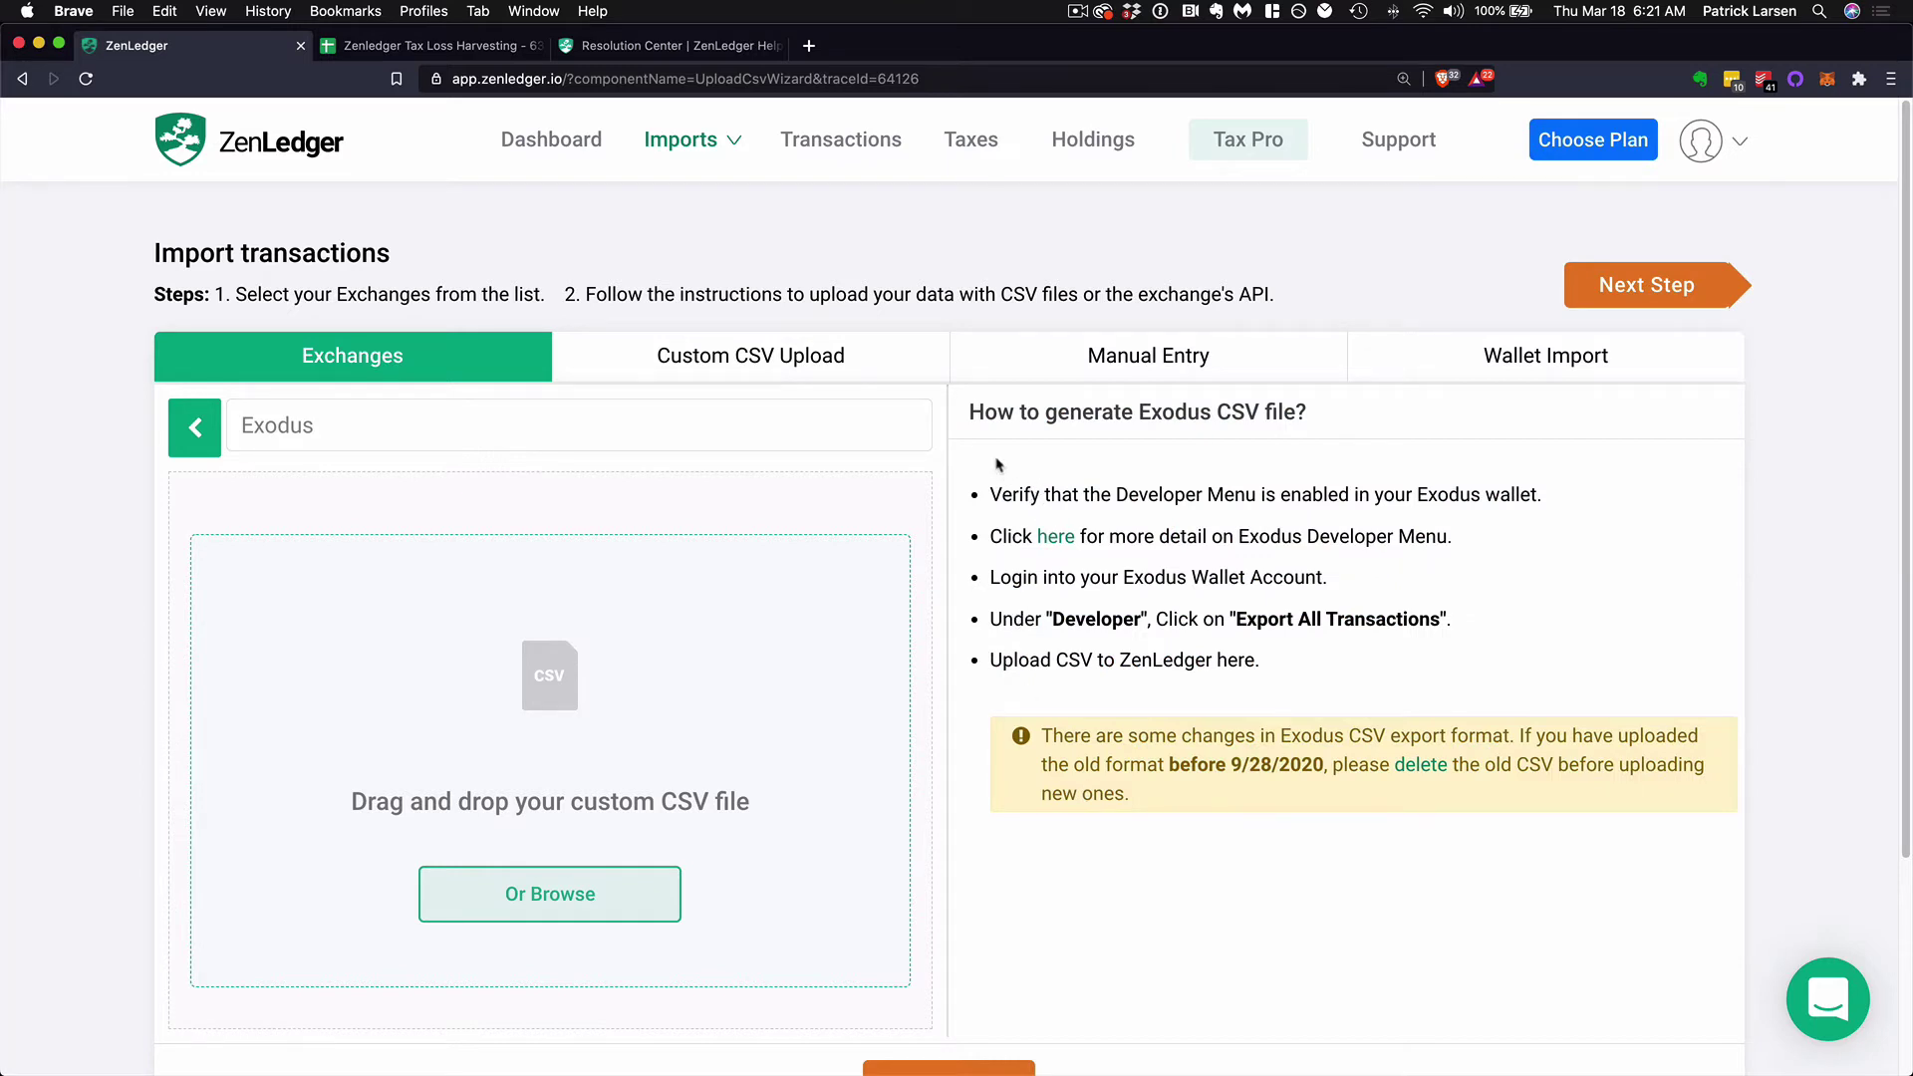
left_click(187, 436)
scroll(429, 691, "down", 20)
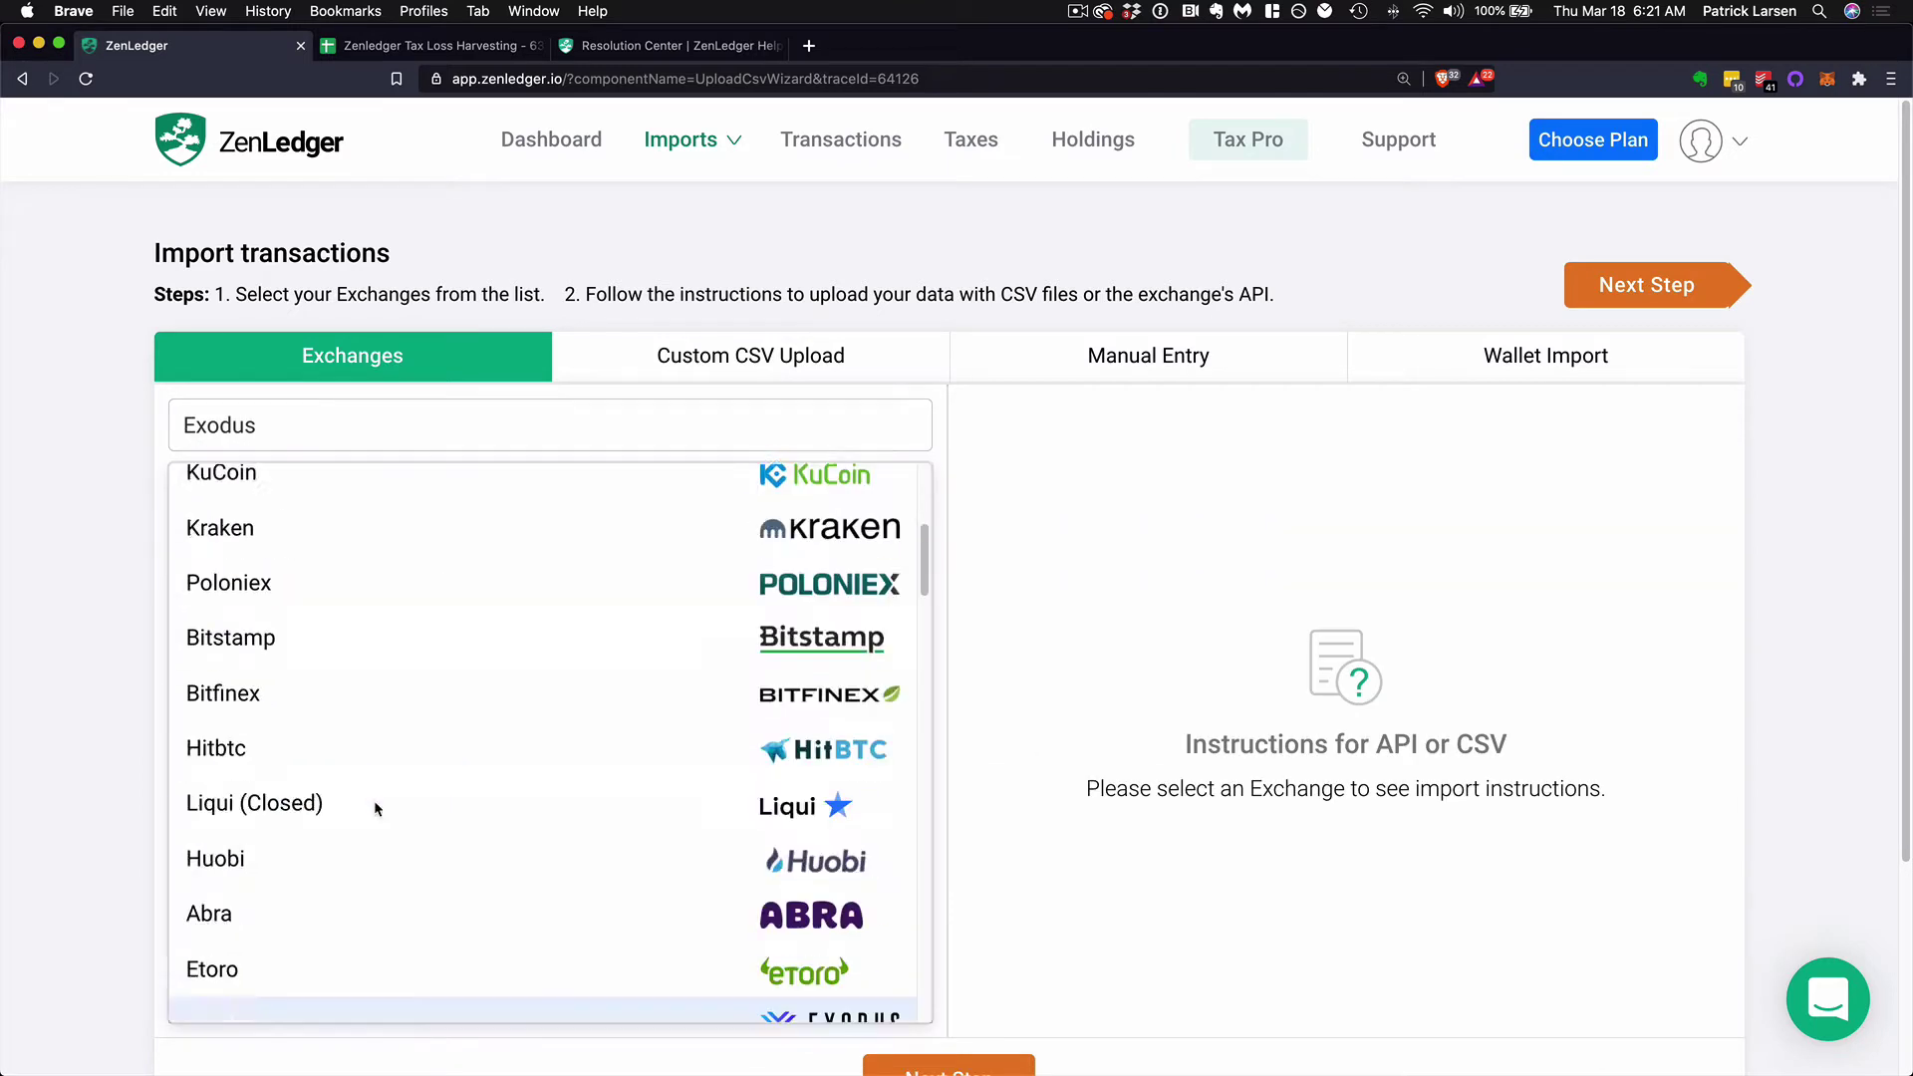
scroll(378, 849, "down", 5)
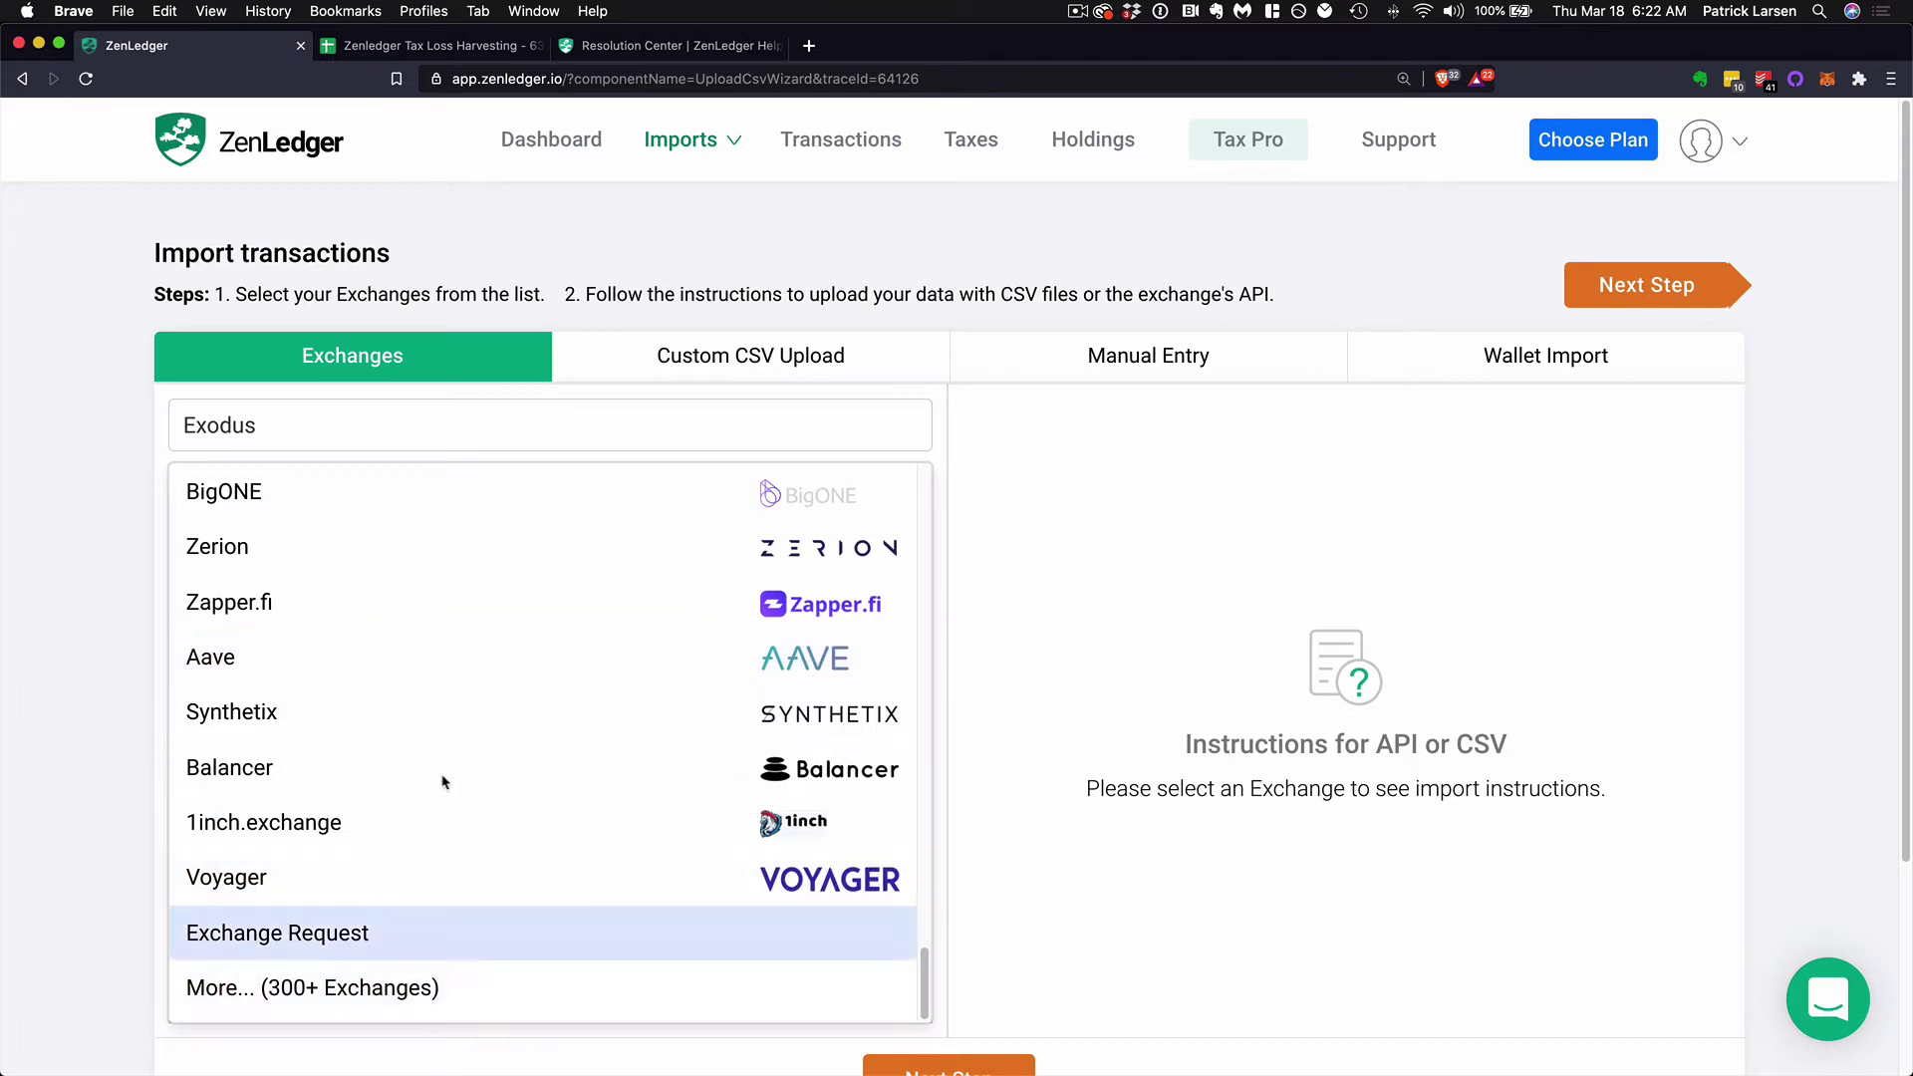
Look over the Custom CSV Upload tab, then switch to the Manual Entry Bought form
left_click(713, 371)
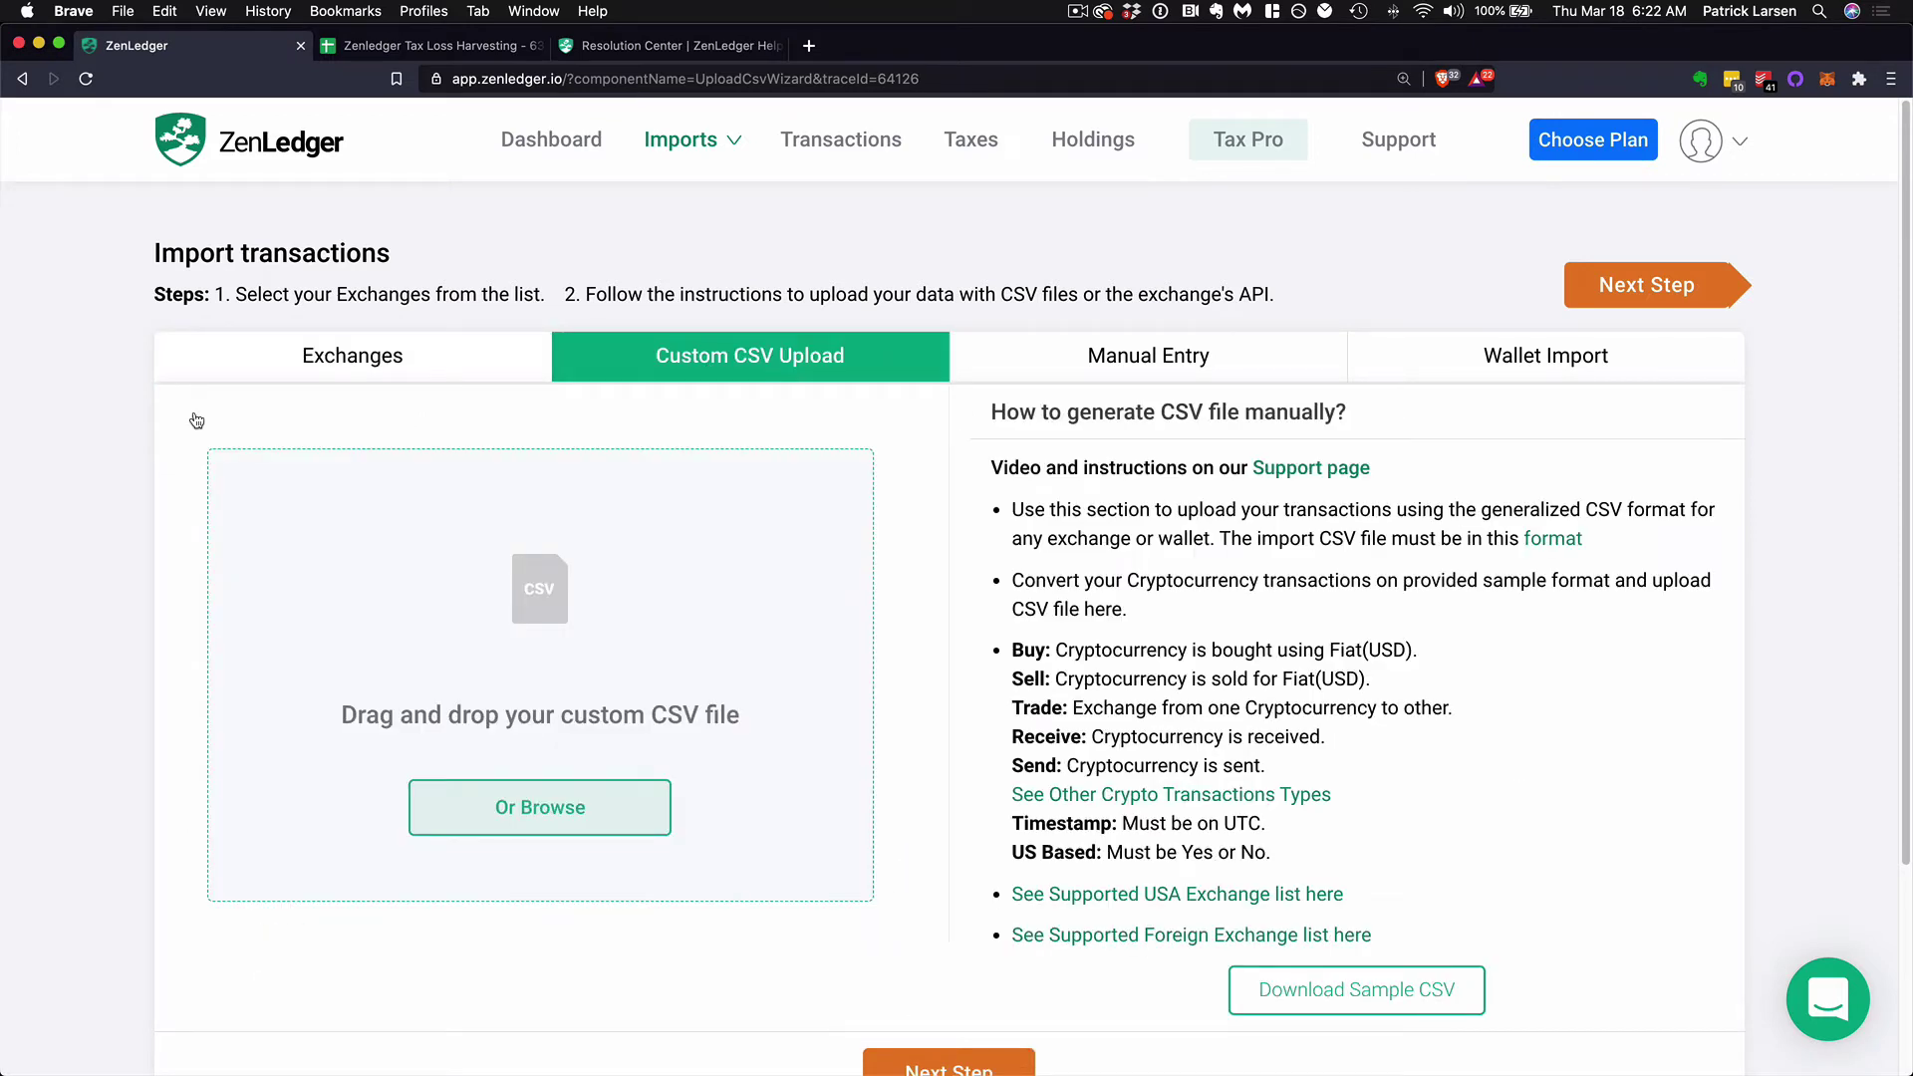
scroll(234, 609, "down", 1)
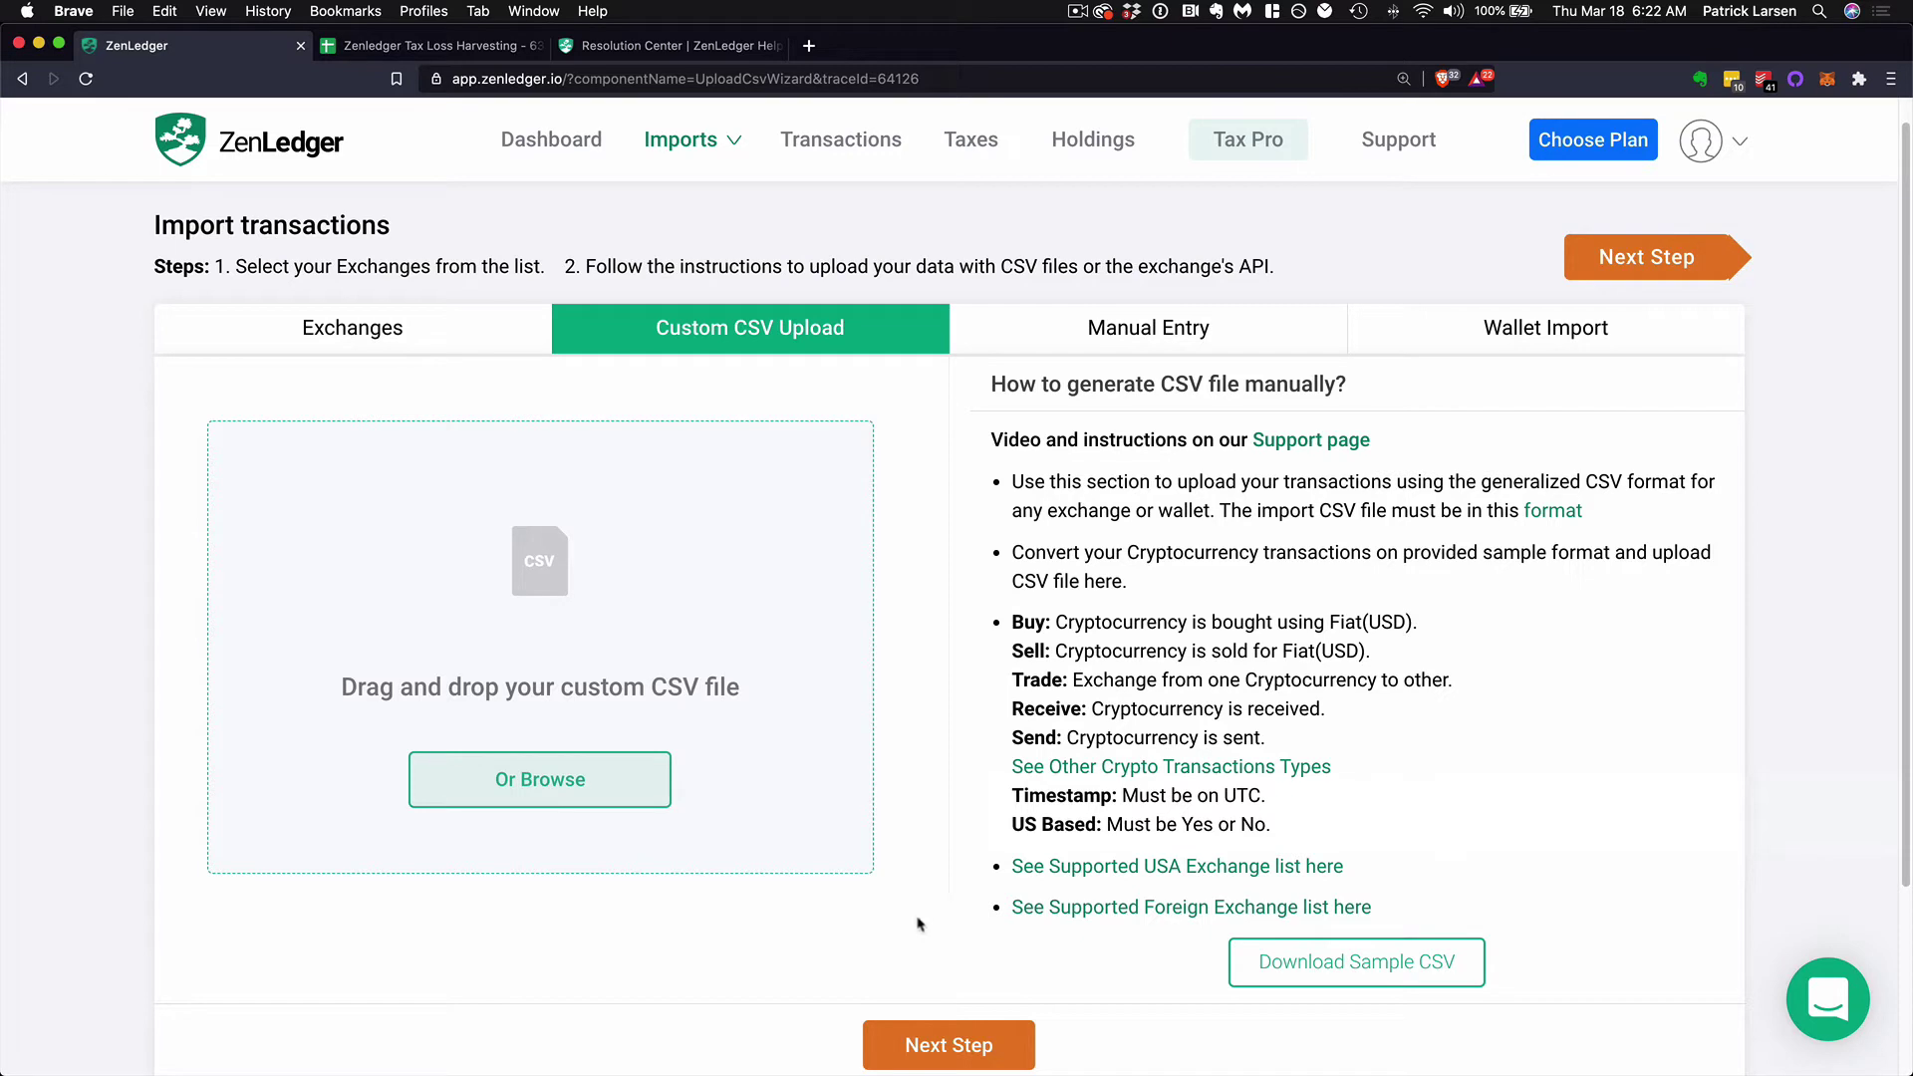
left_click(1069, 341)
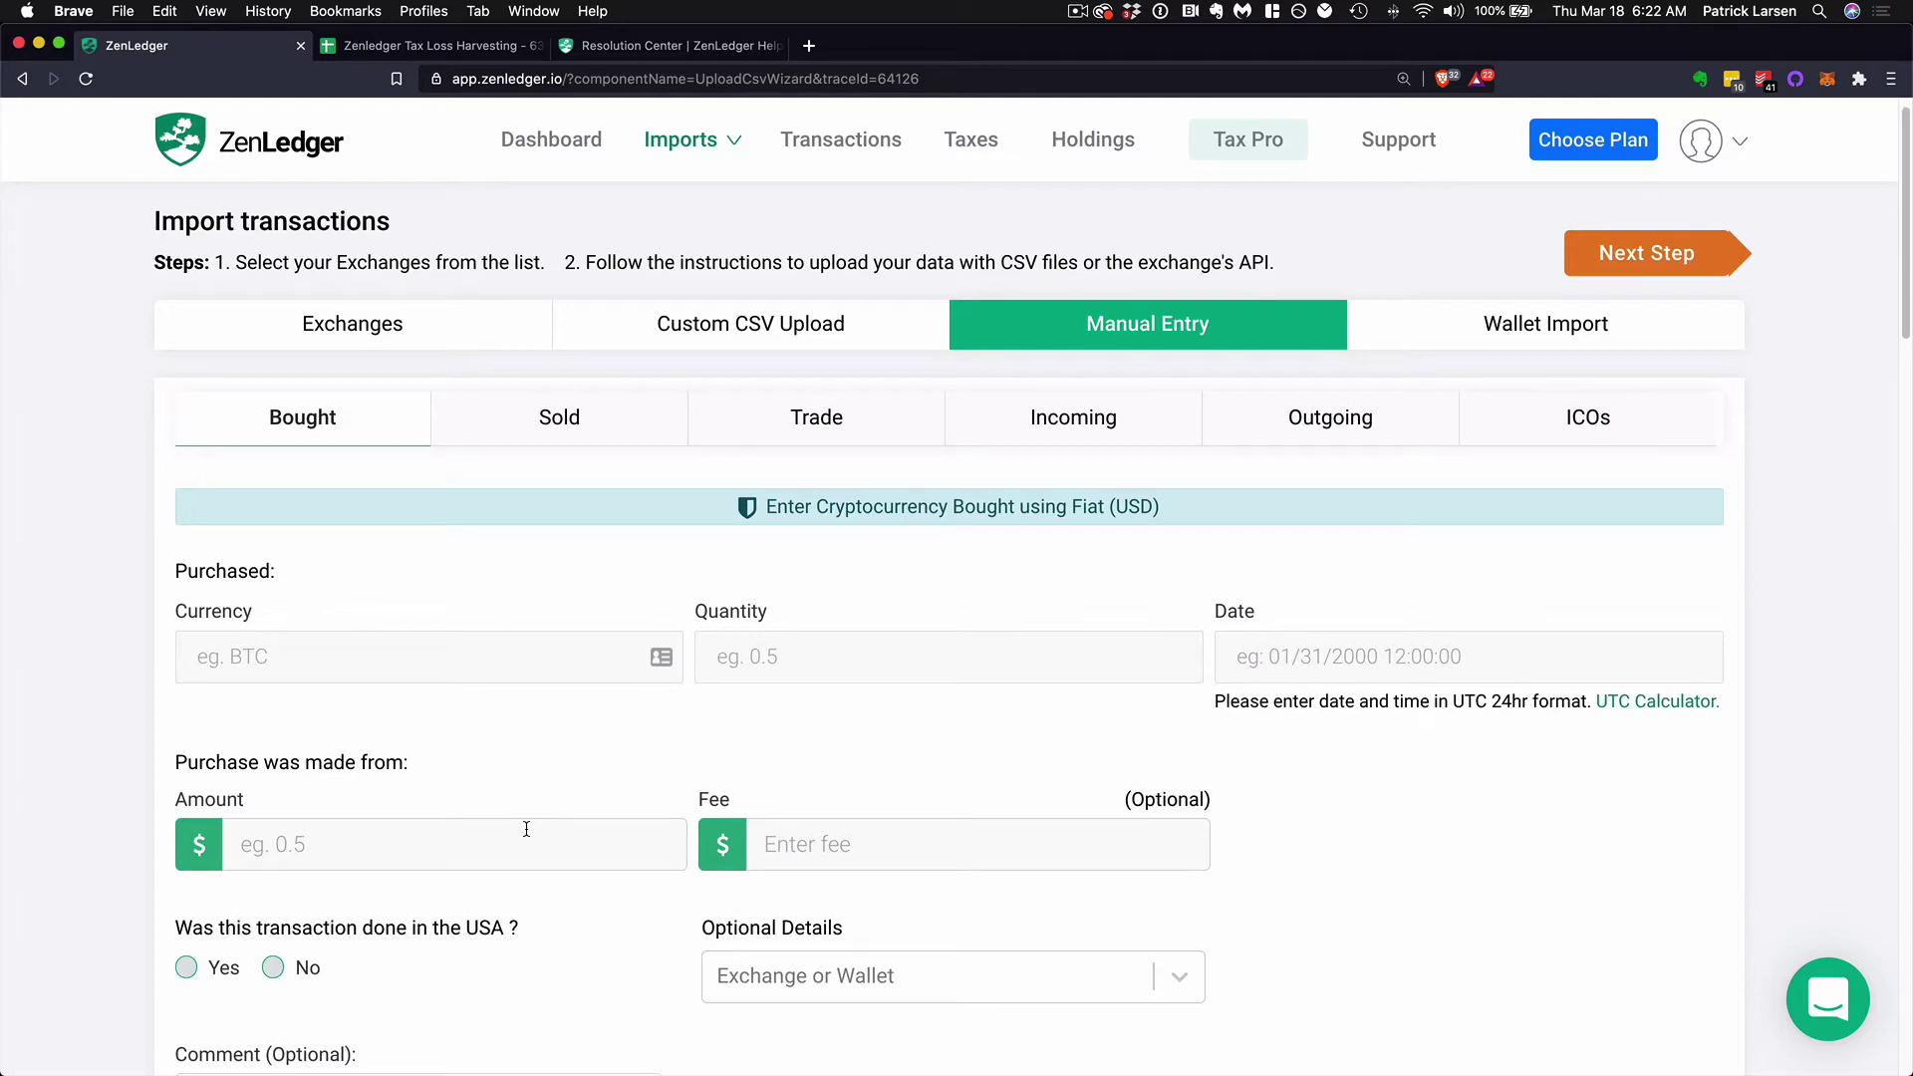
Show the Trade form and view its trade-type list without choosing one
scroll(523, 832, "down", 1)
scroll(501, 777, "down", 3)
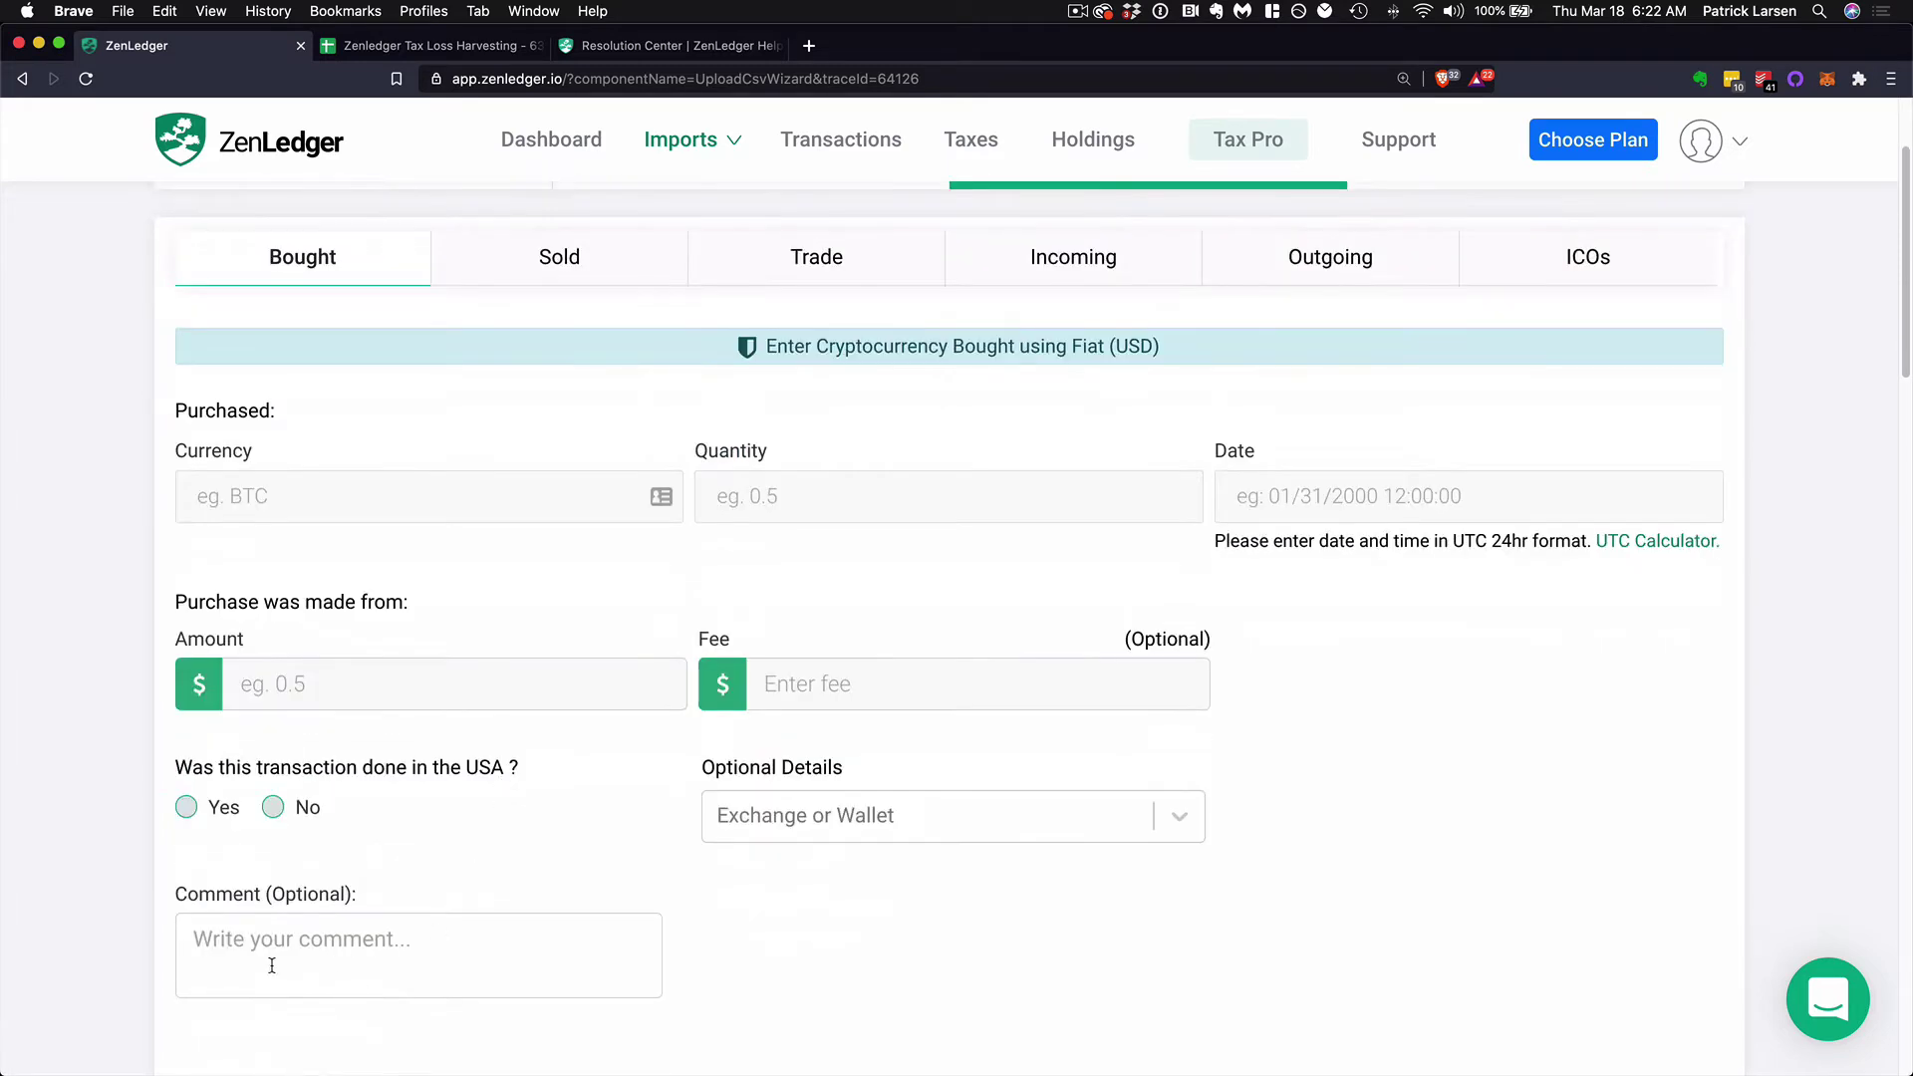
scroll(642, 765, "up", 5)
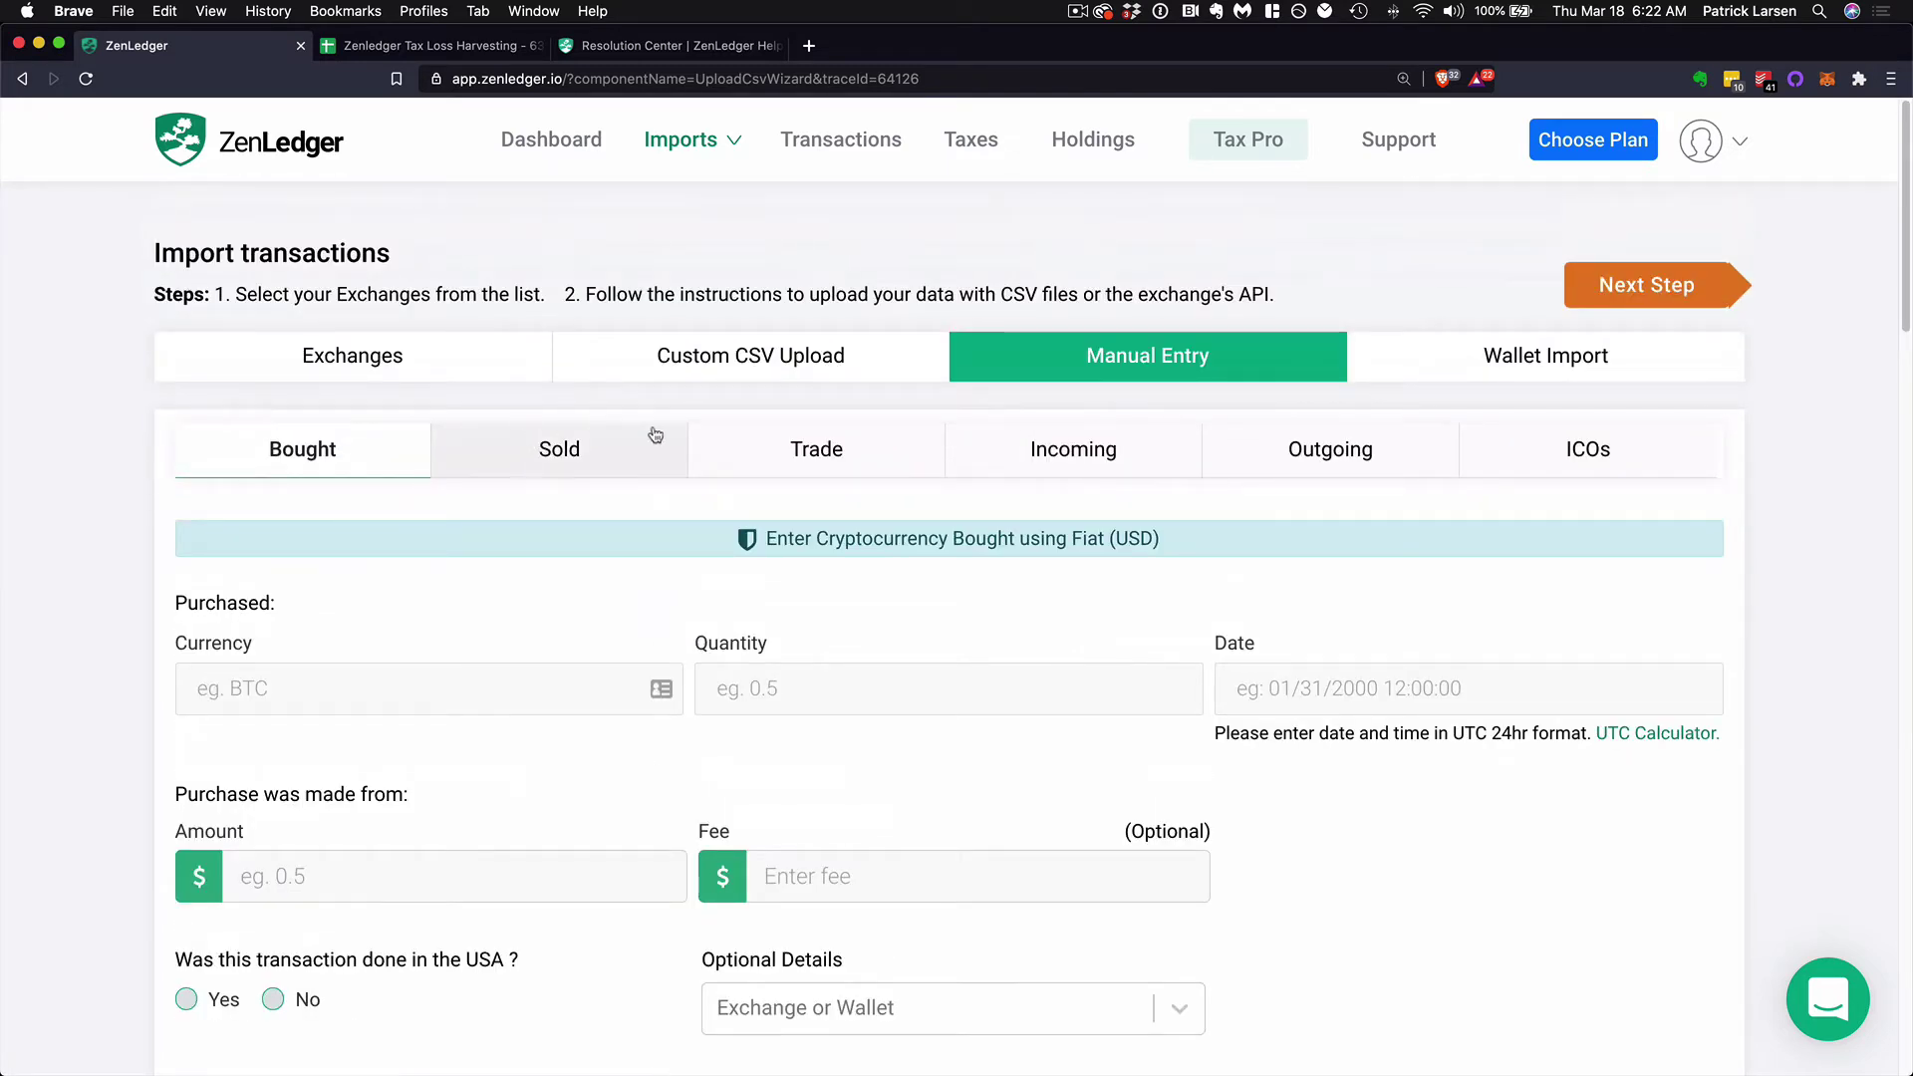
left_click(825, 460)
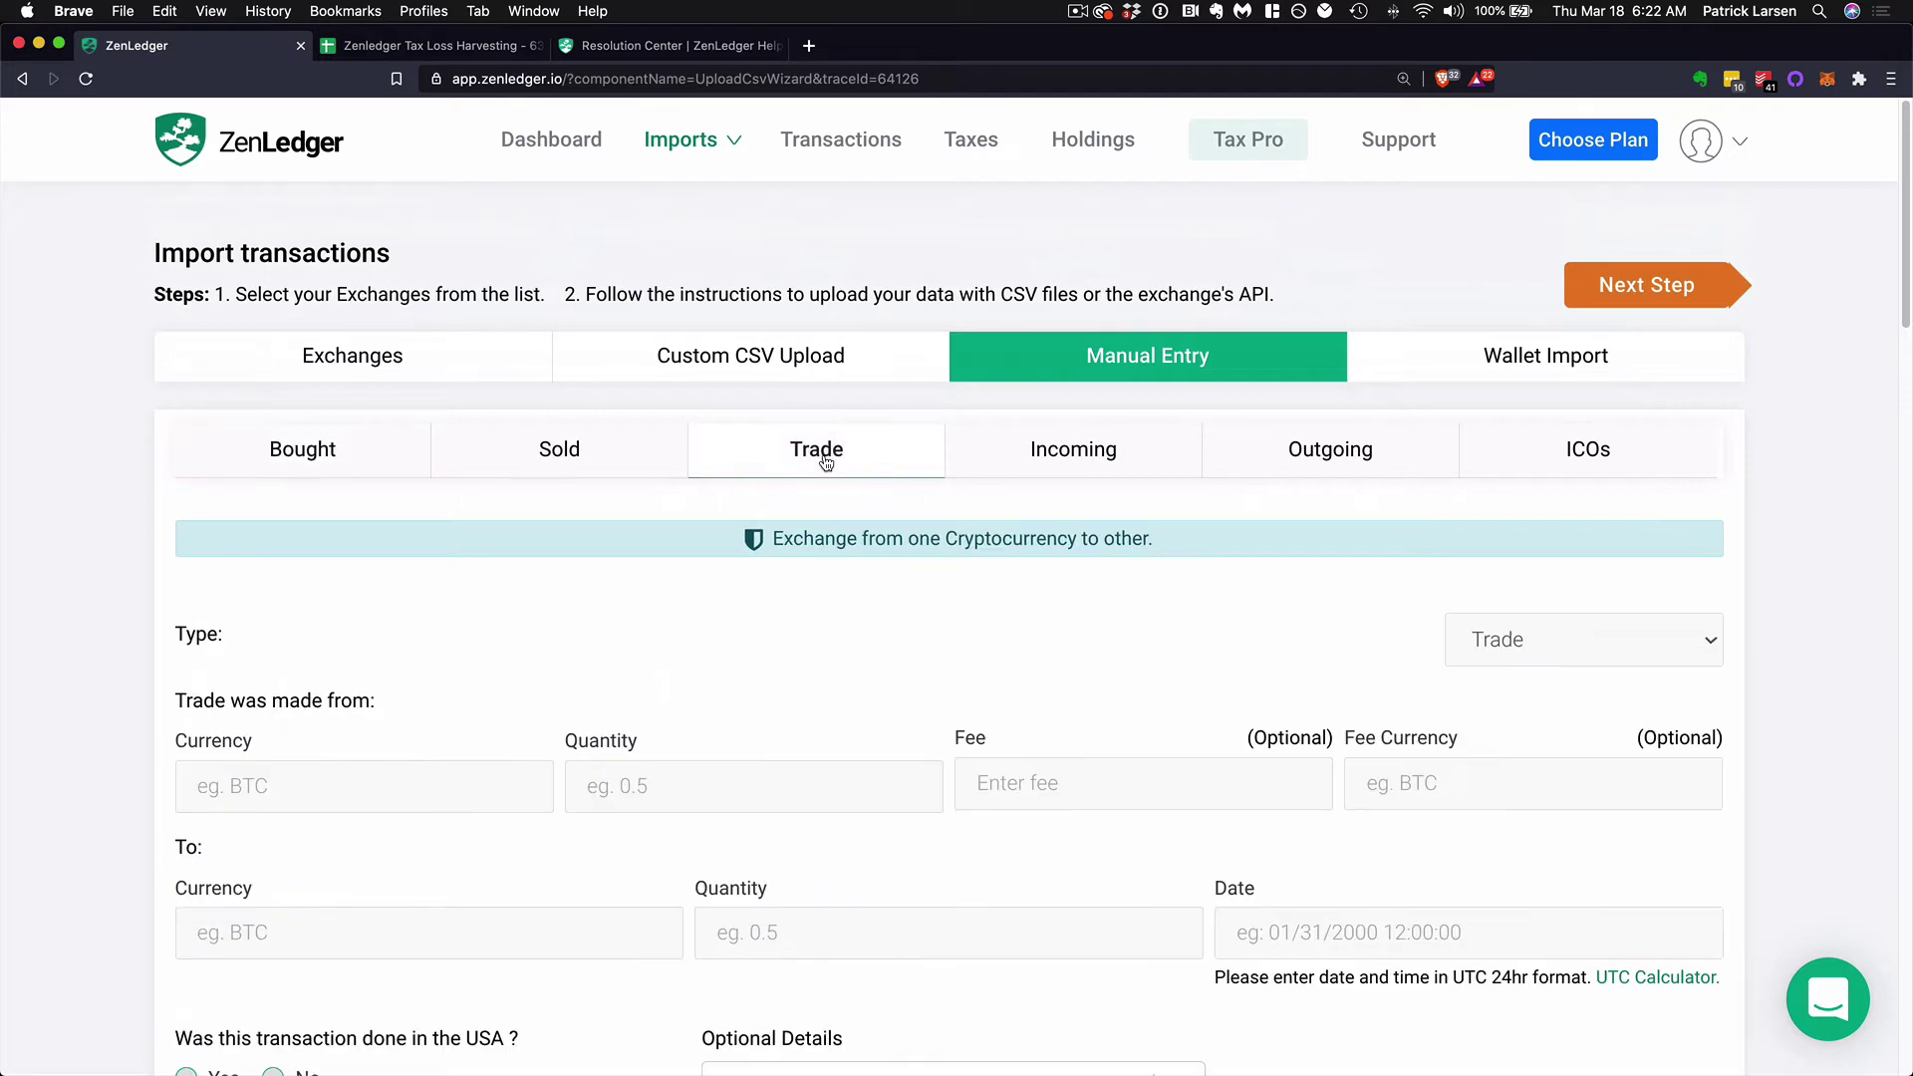
left_click(1693, 642)
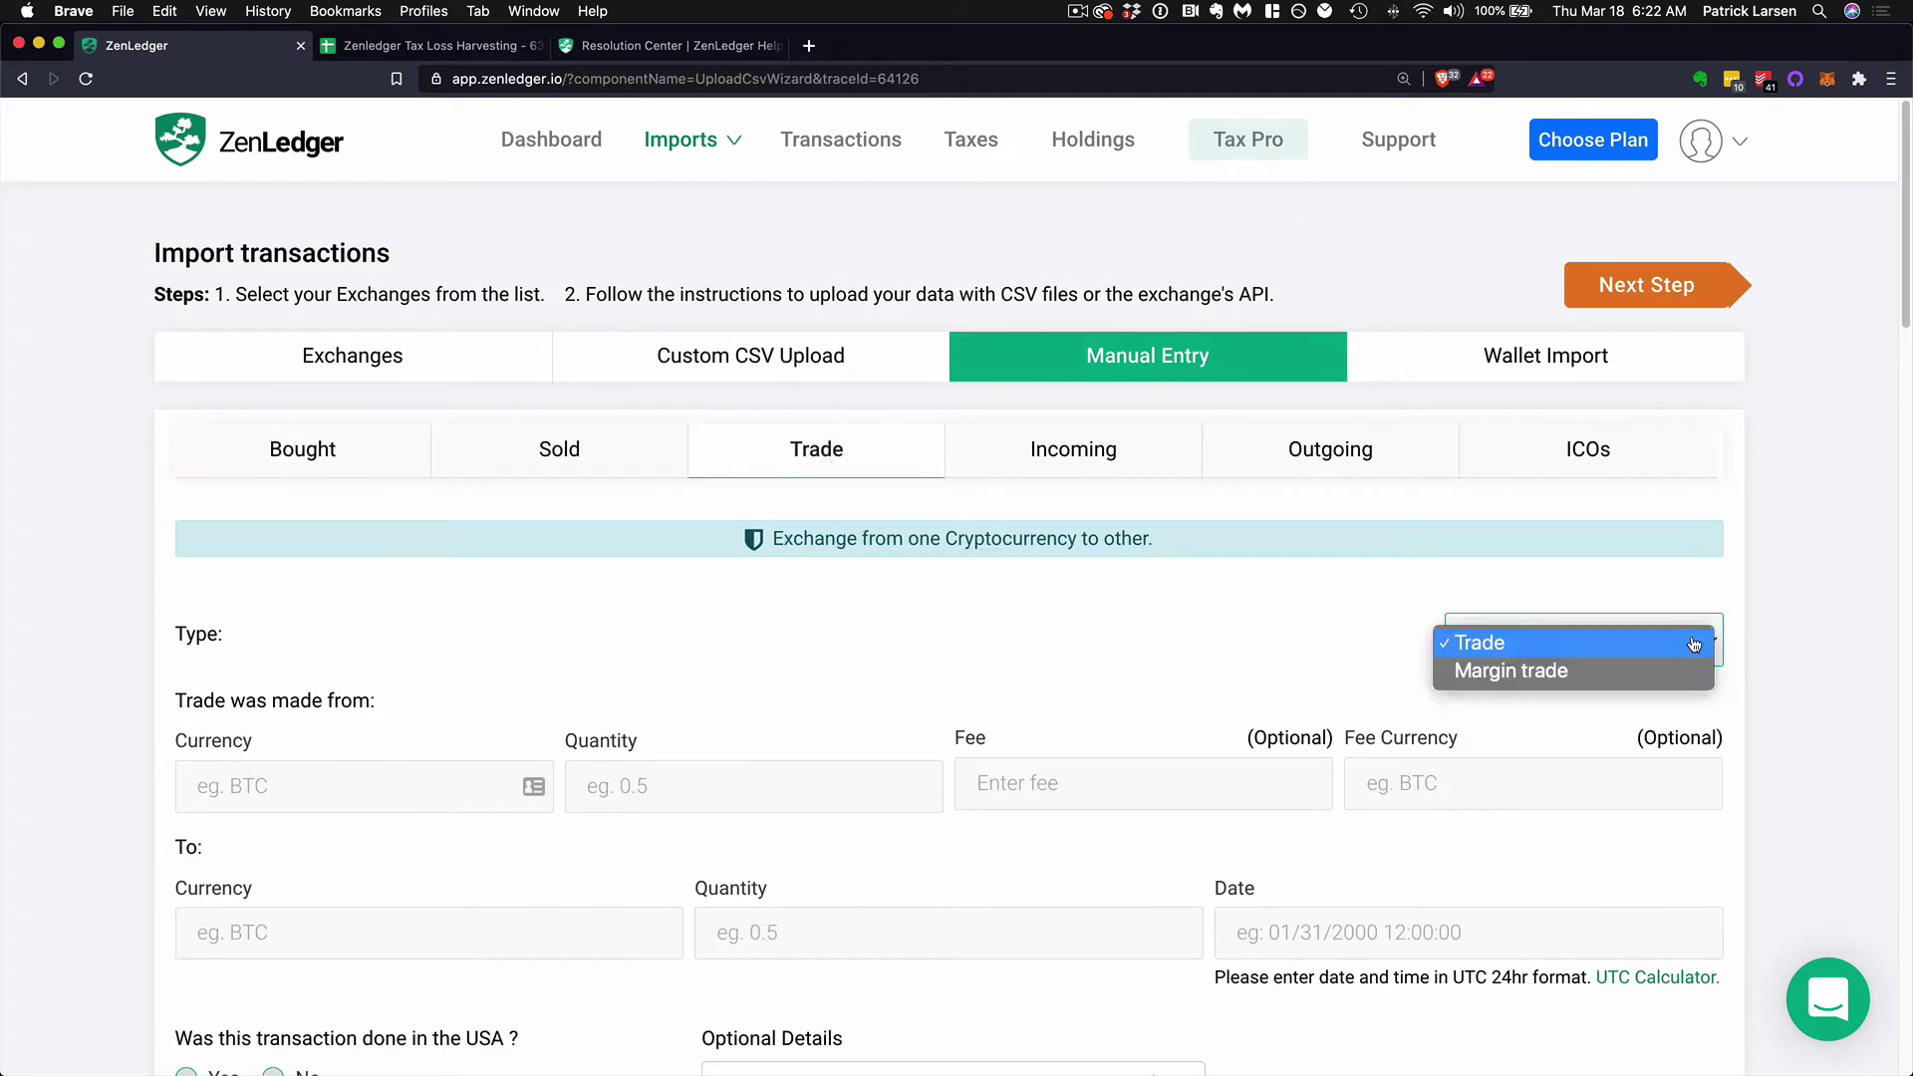
left_click(1110, 601)
Show the Incoming form and view its transaction-type list, leaving it unchosen
left_click(1073, 450)
left_click(1552, 657)
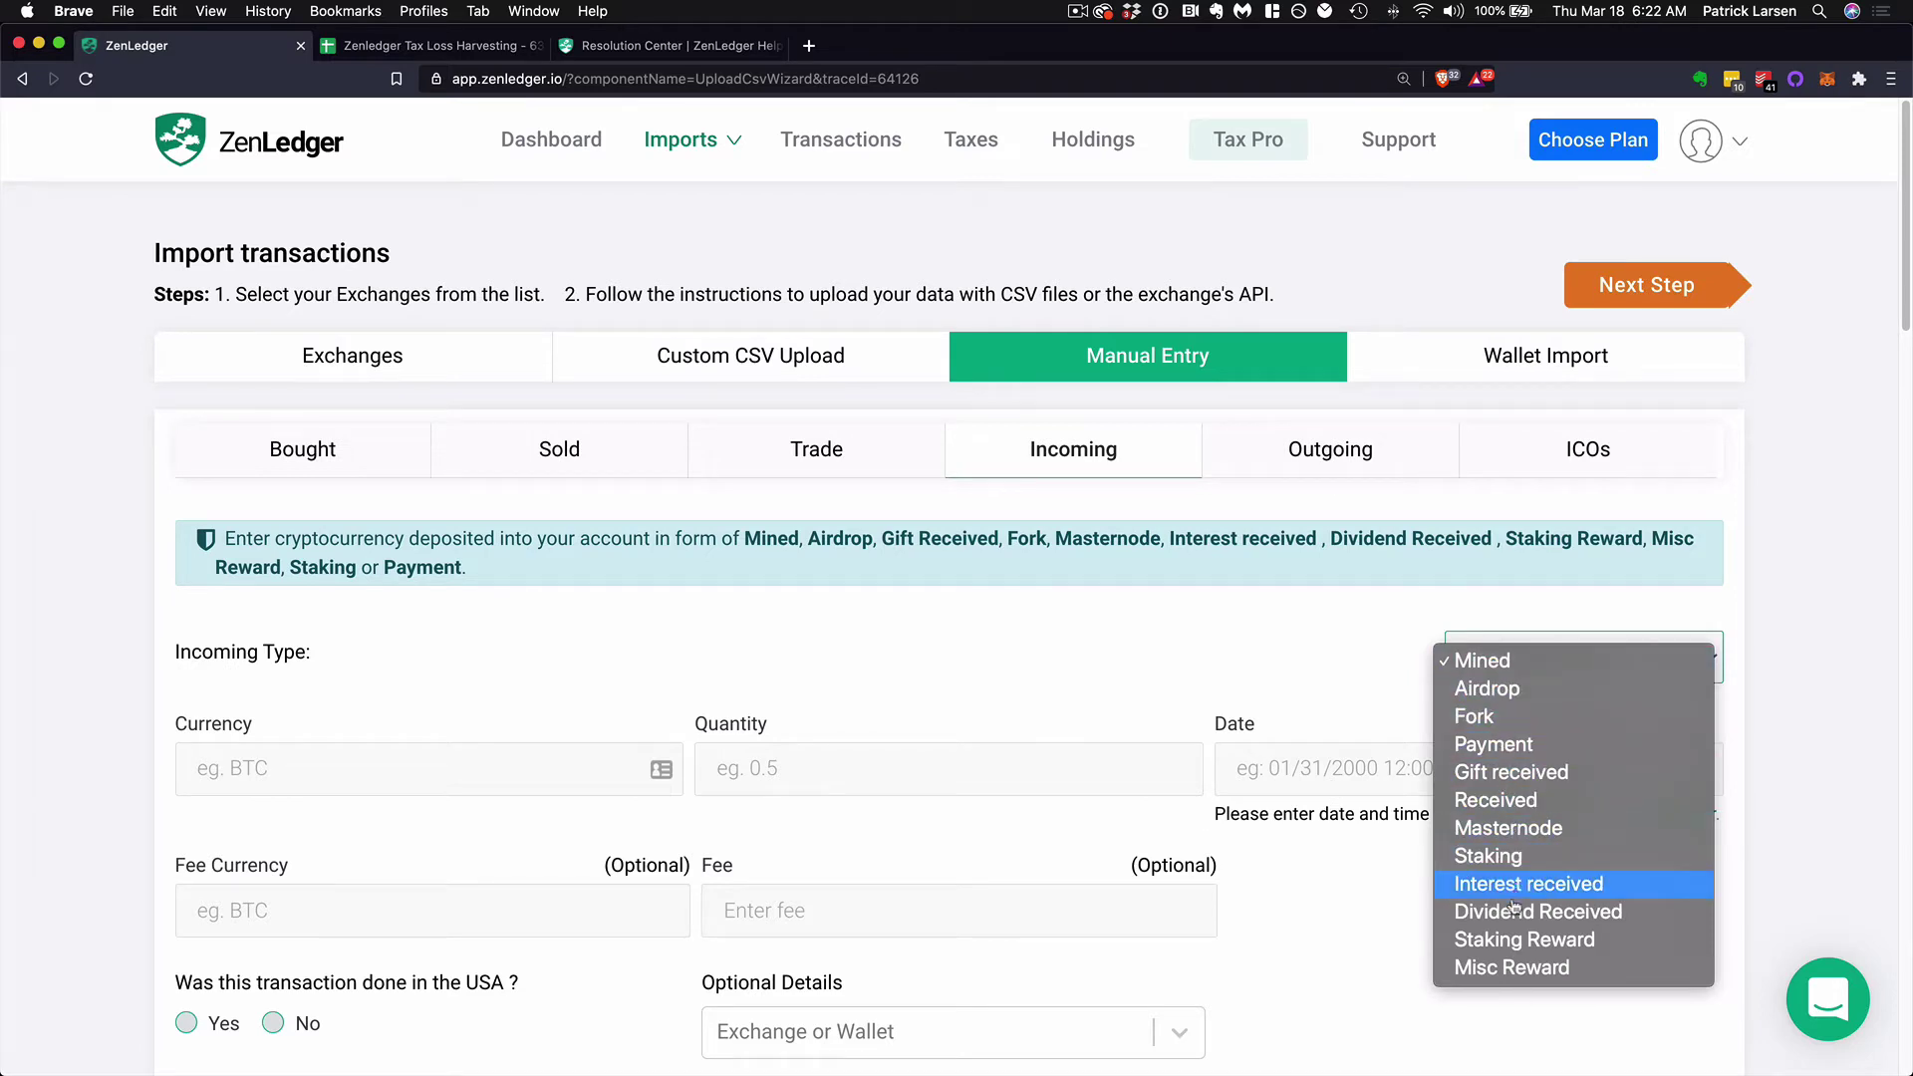
left_click(1121, 663)
scroll(1067, 752, "down", 3)
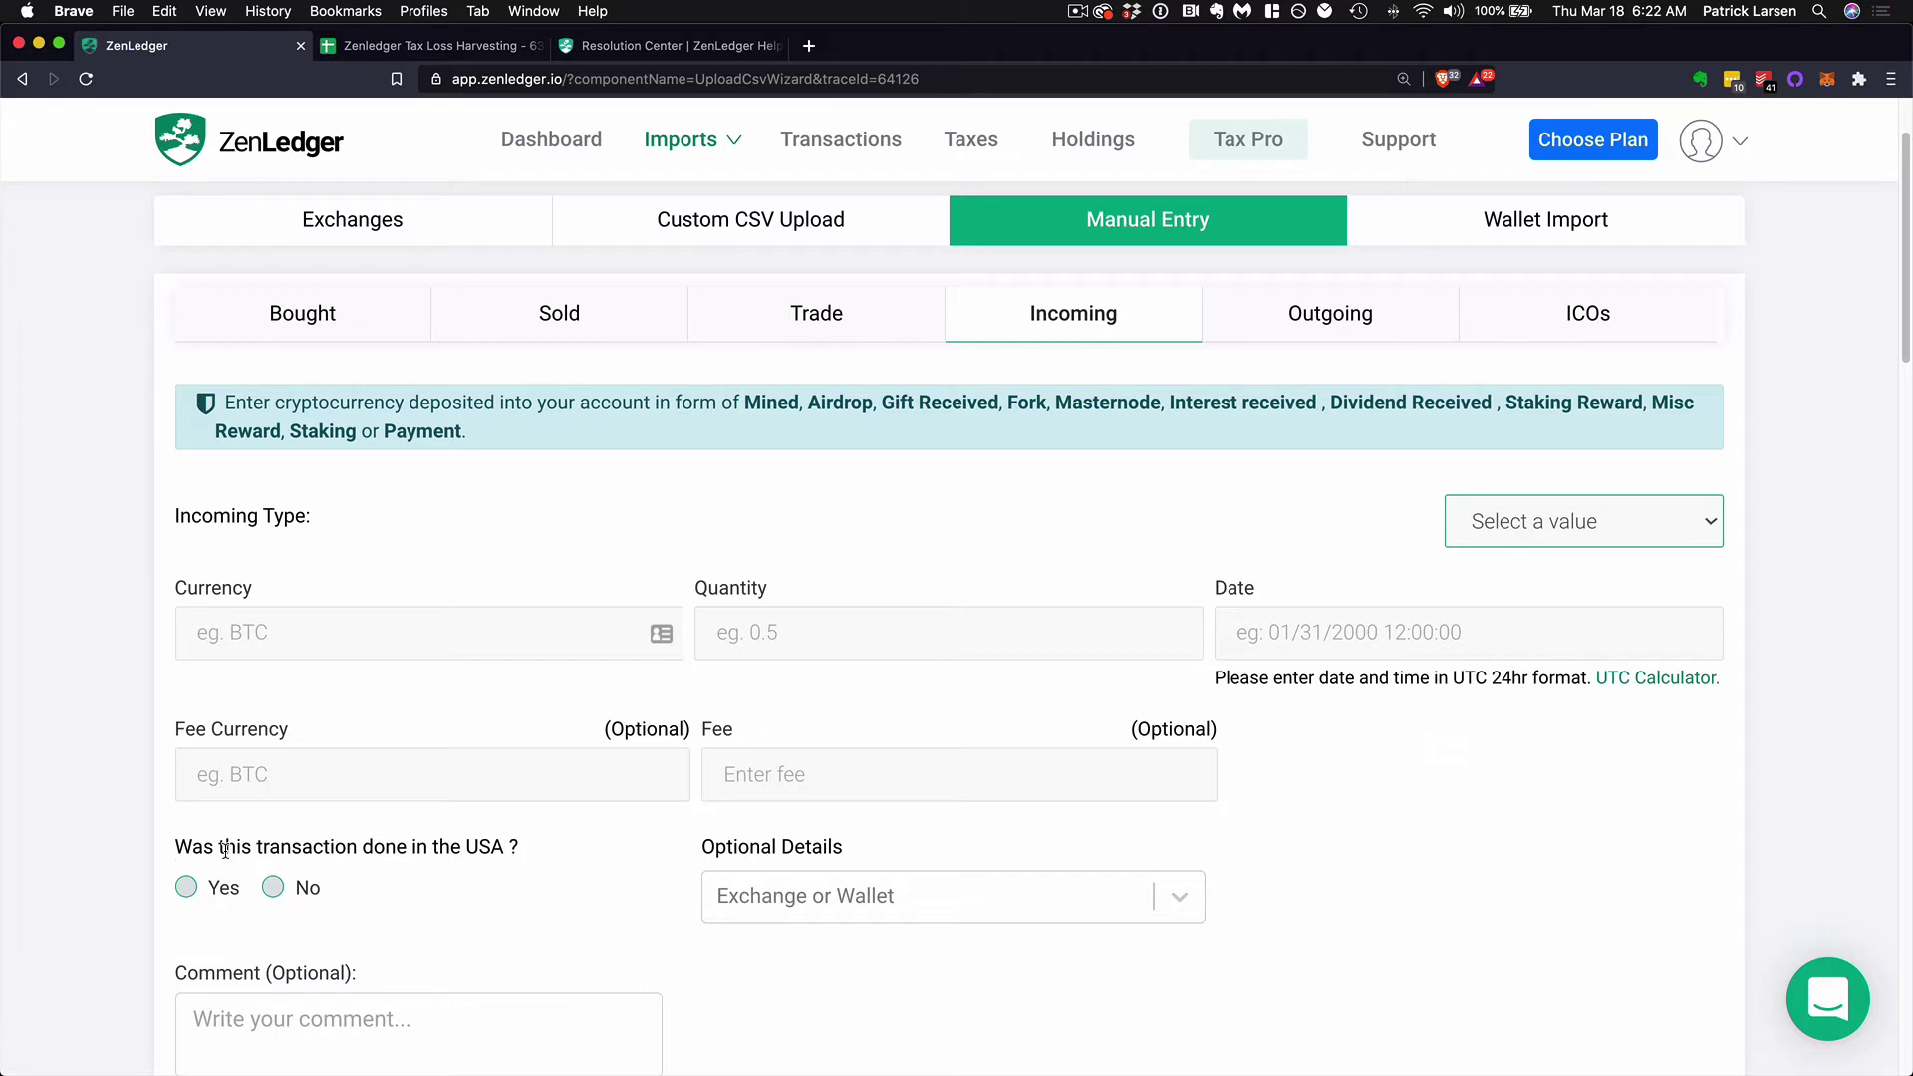
scroll(225, 849, "down", 1)
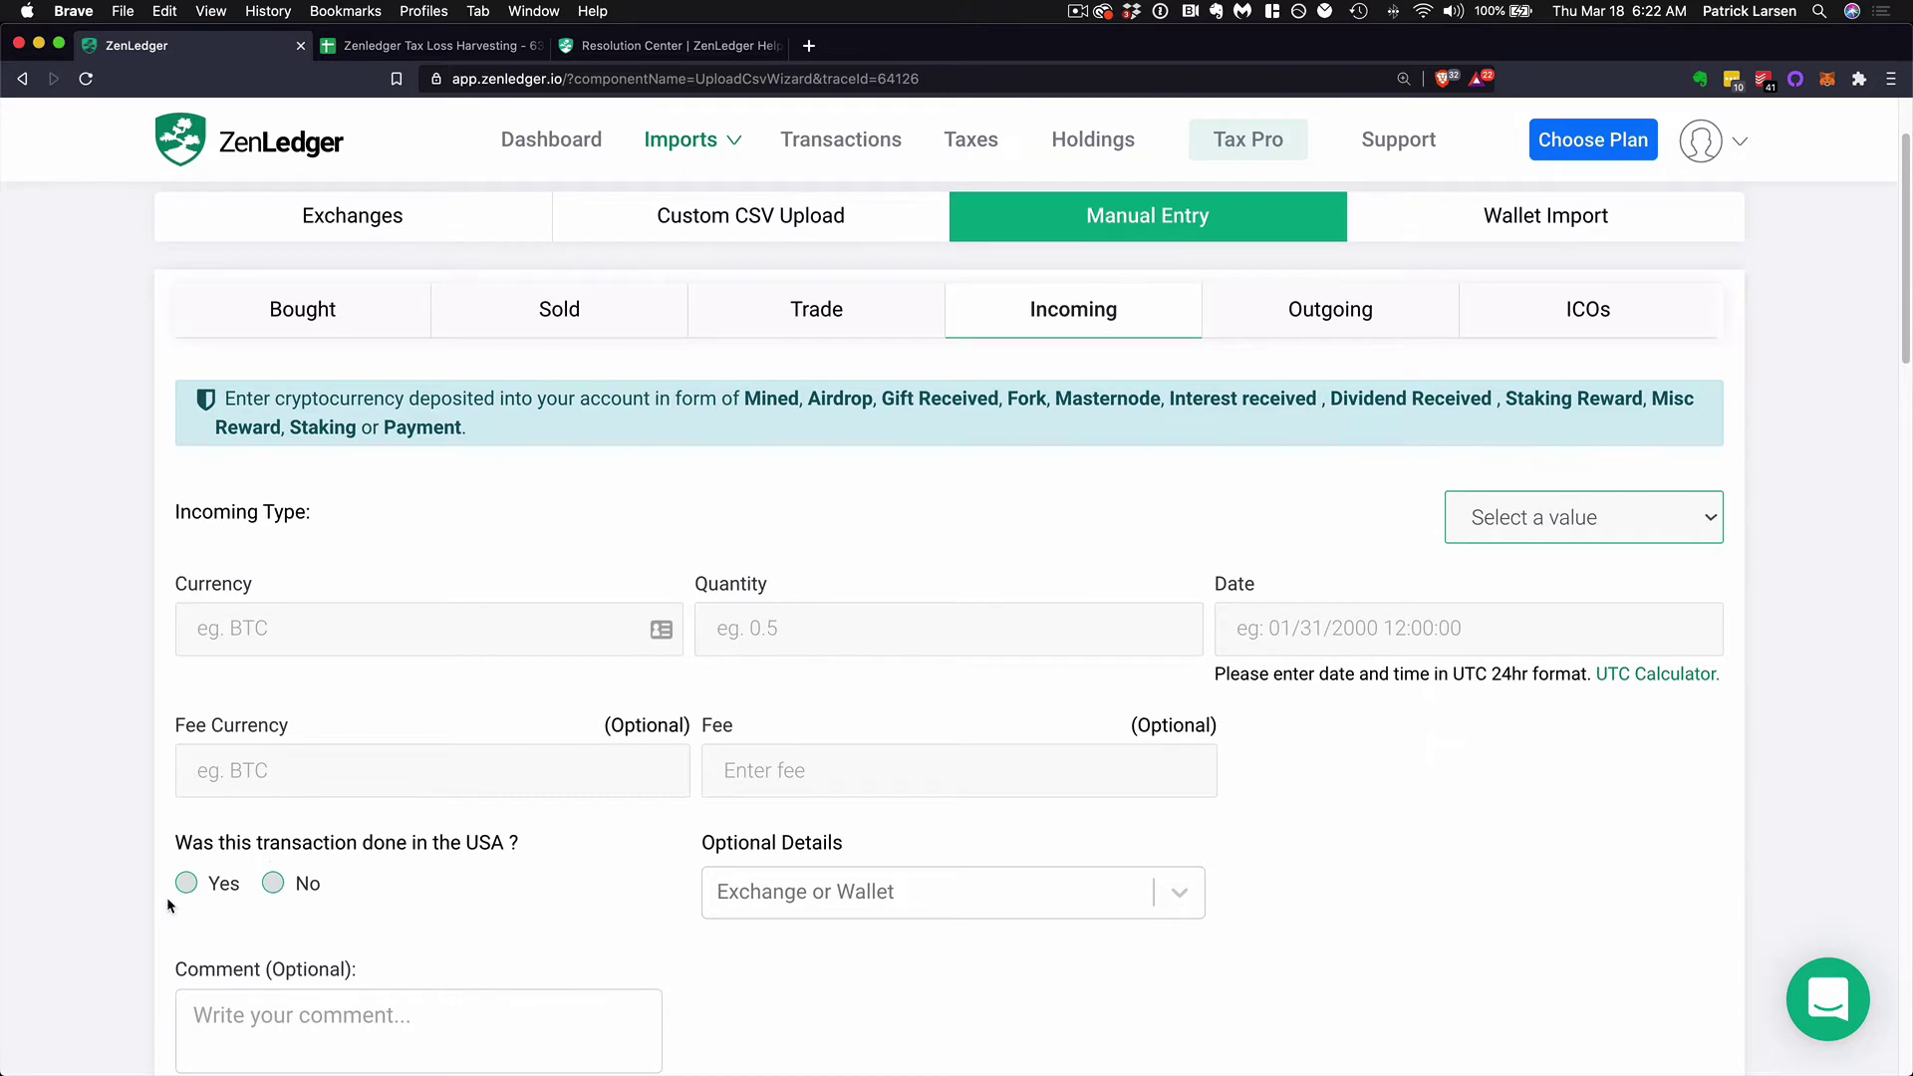
scroll(584, 928, "up", 1)
scroll(583, 928, "down", 1)
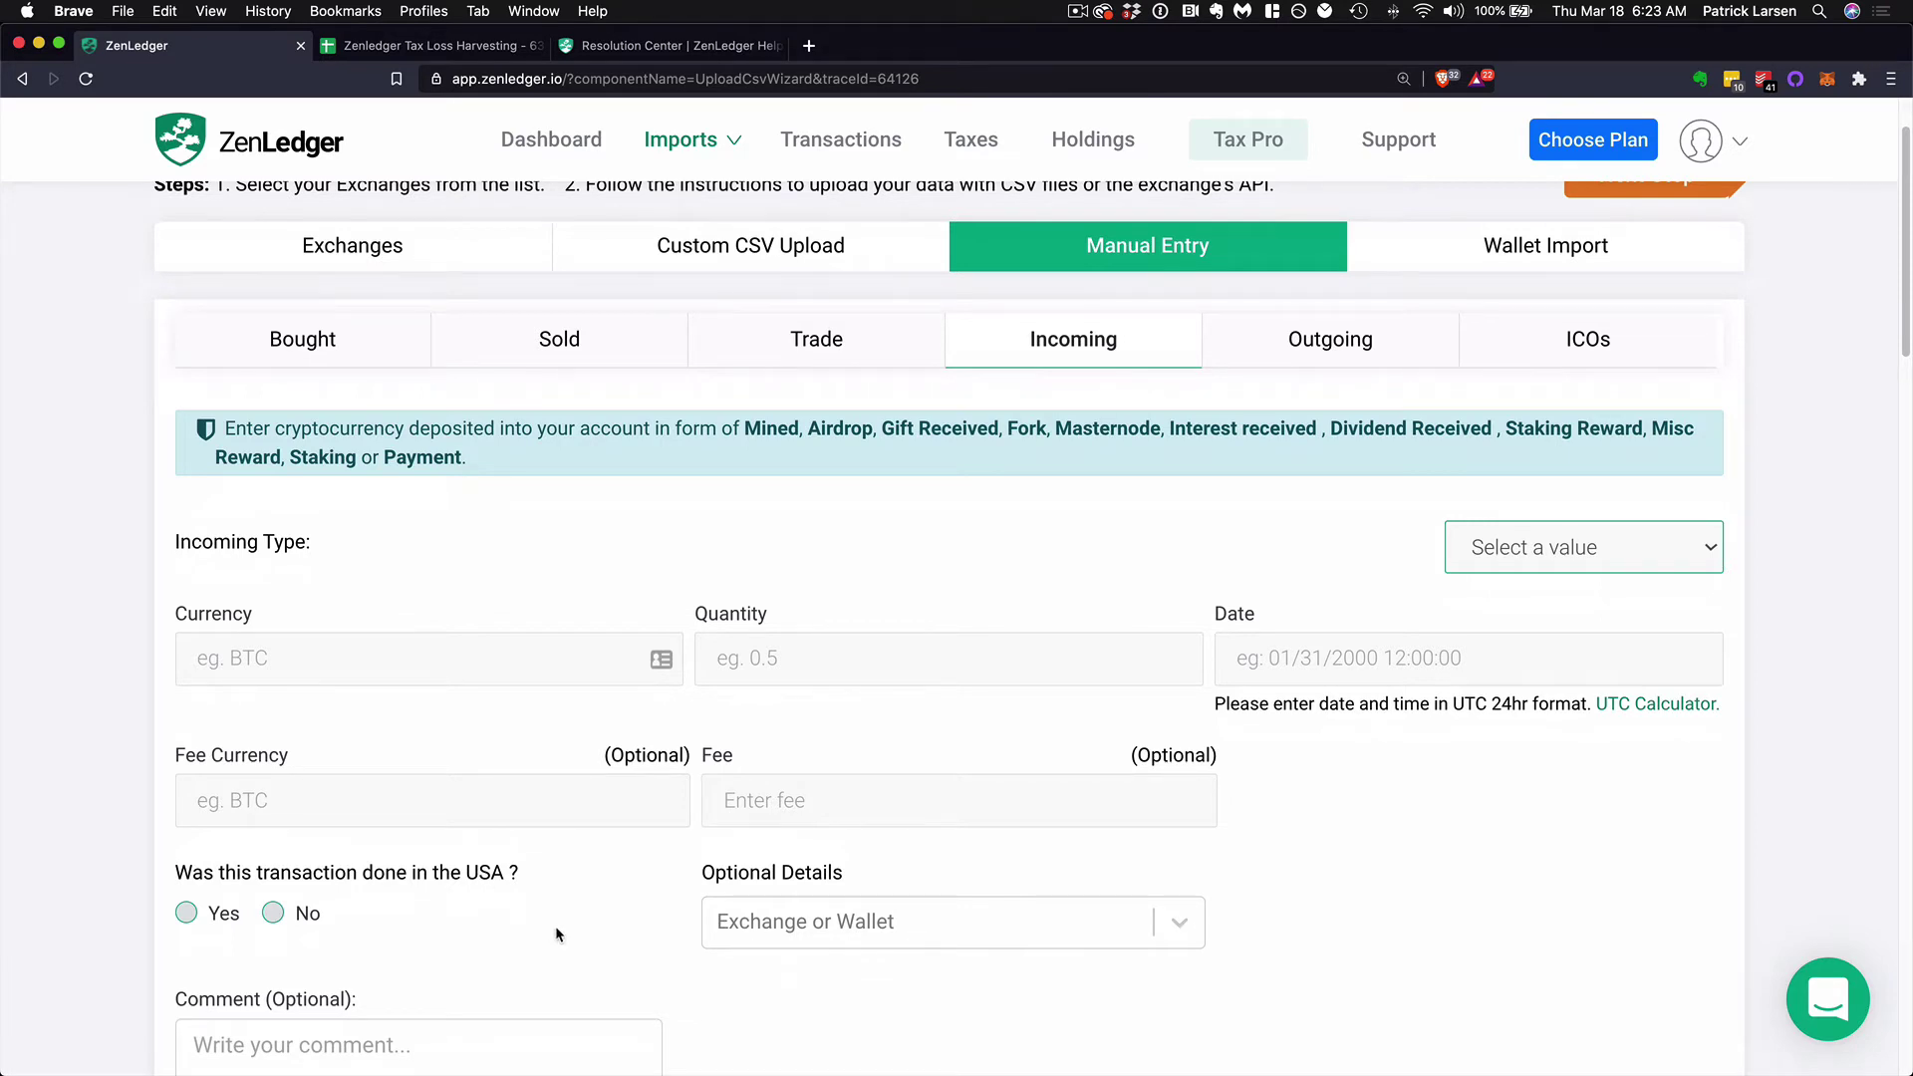
scroll(667, 837, "up", 3)
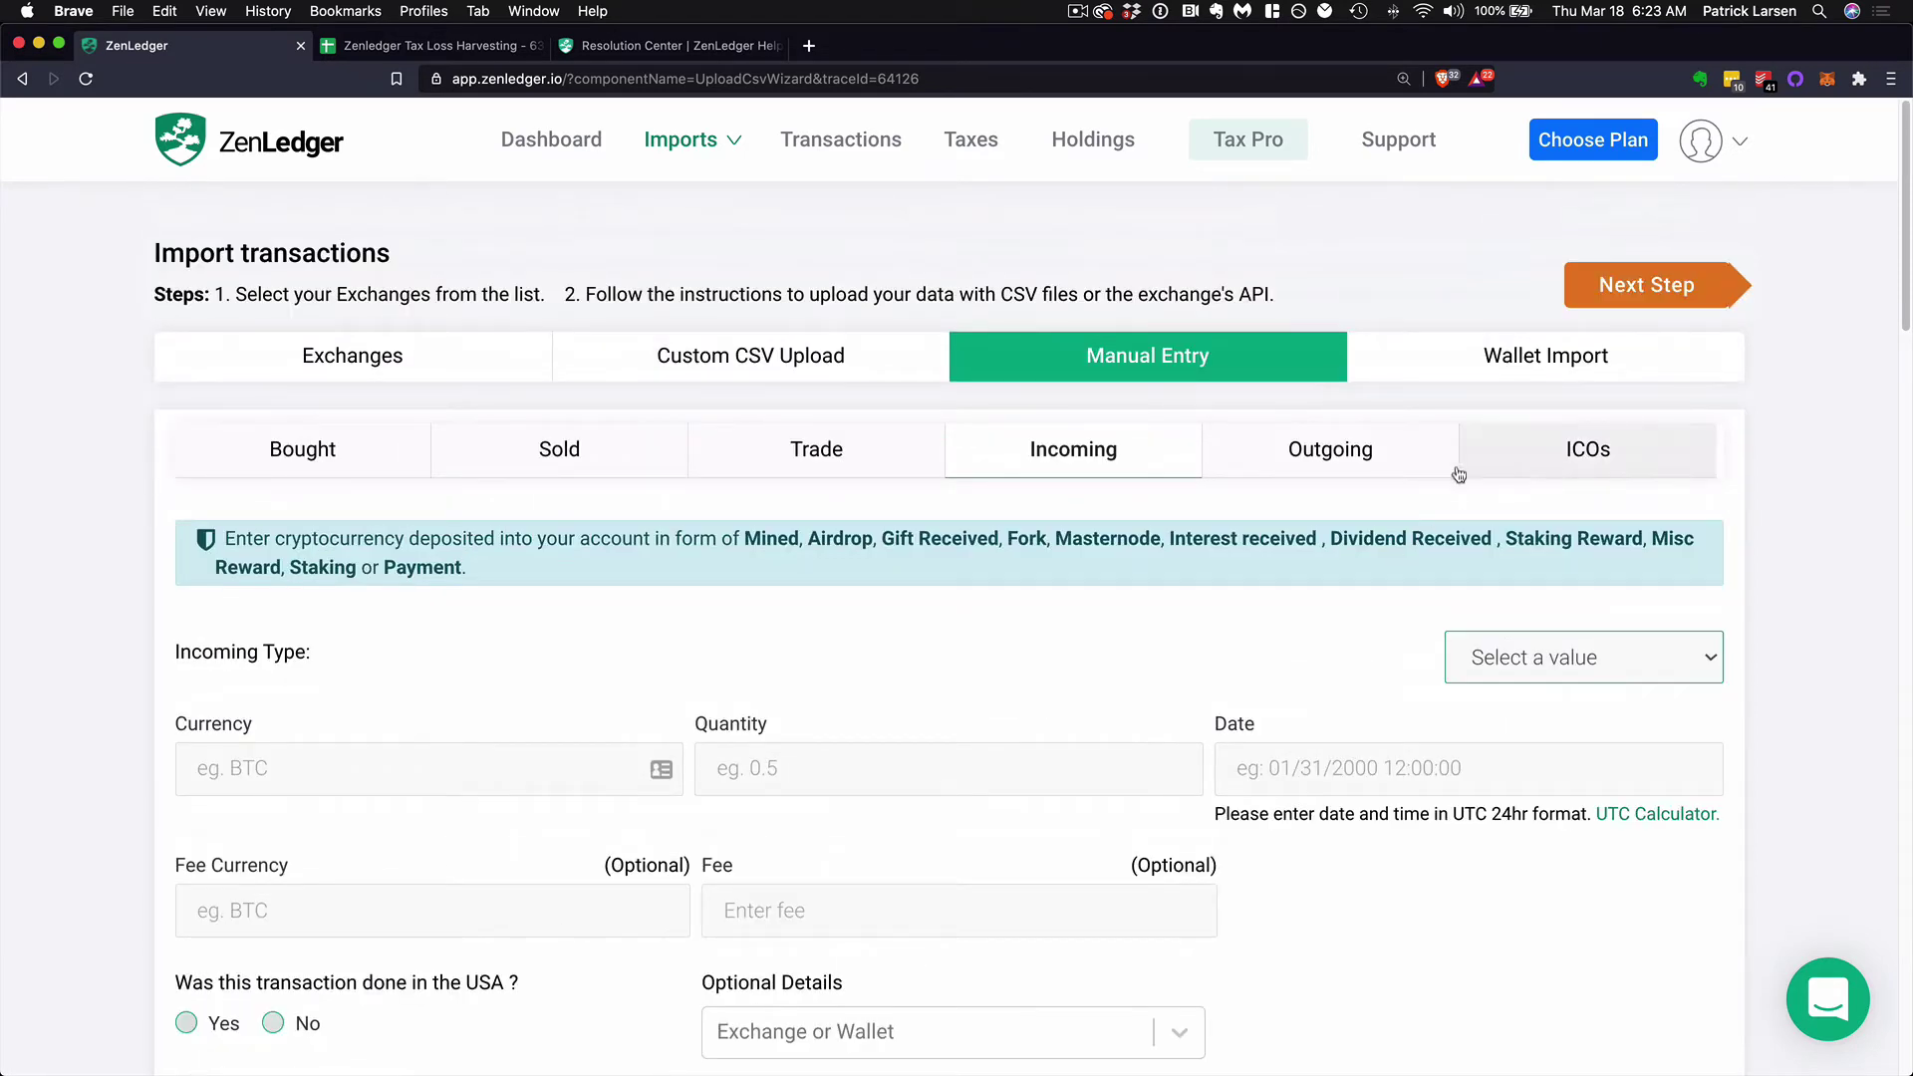
Show the Outgoing form and view its type list, leaving the outgoing type unset
left_click(1363, 473)
scroll(1263, 696, "down", 5)
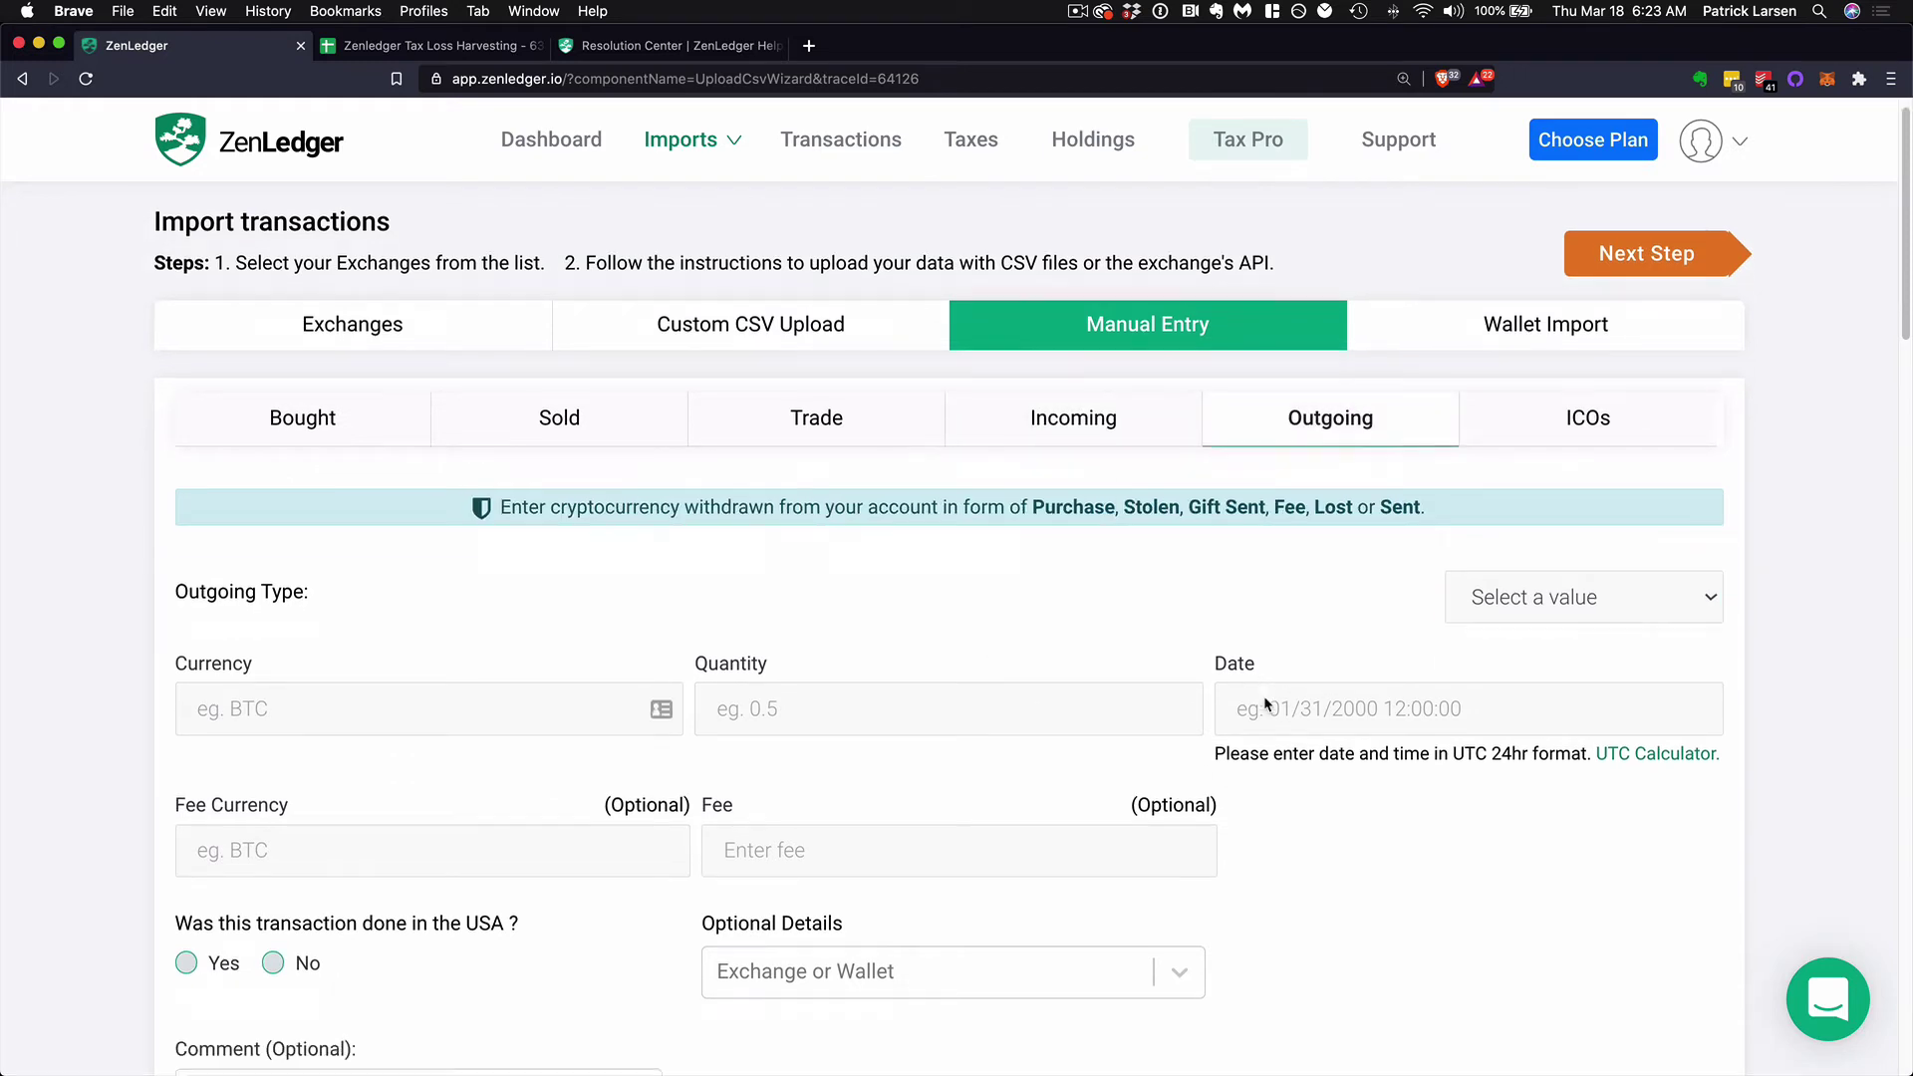
left_click(1529, 369)
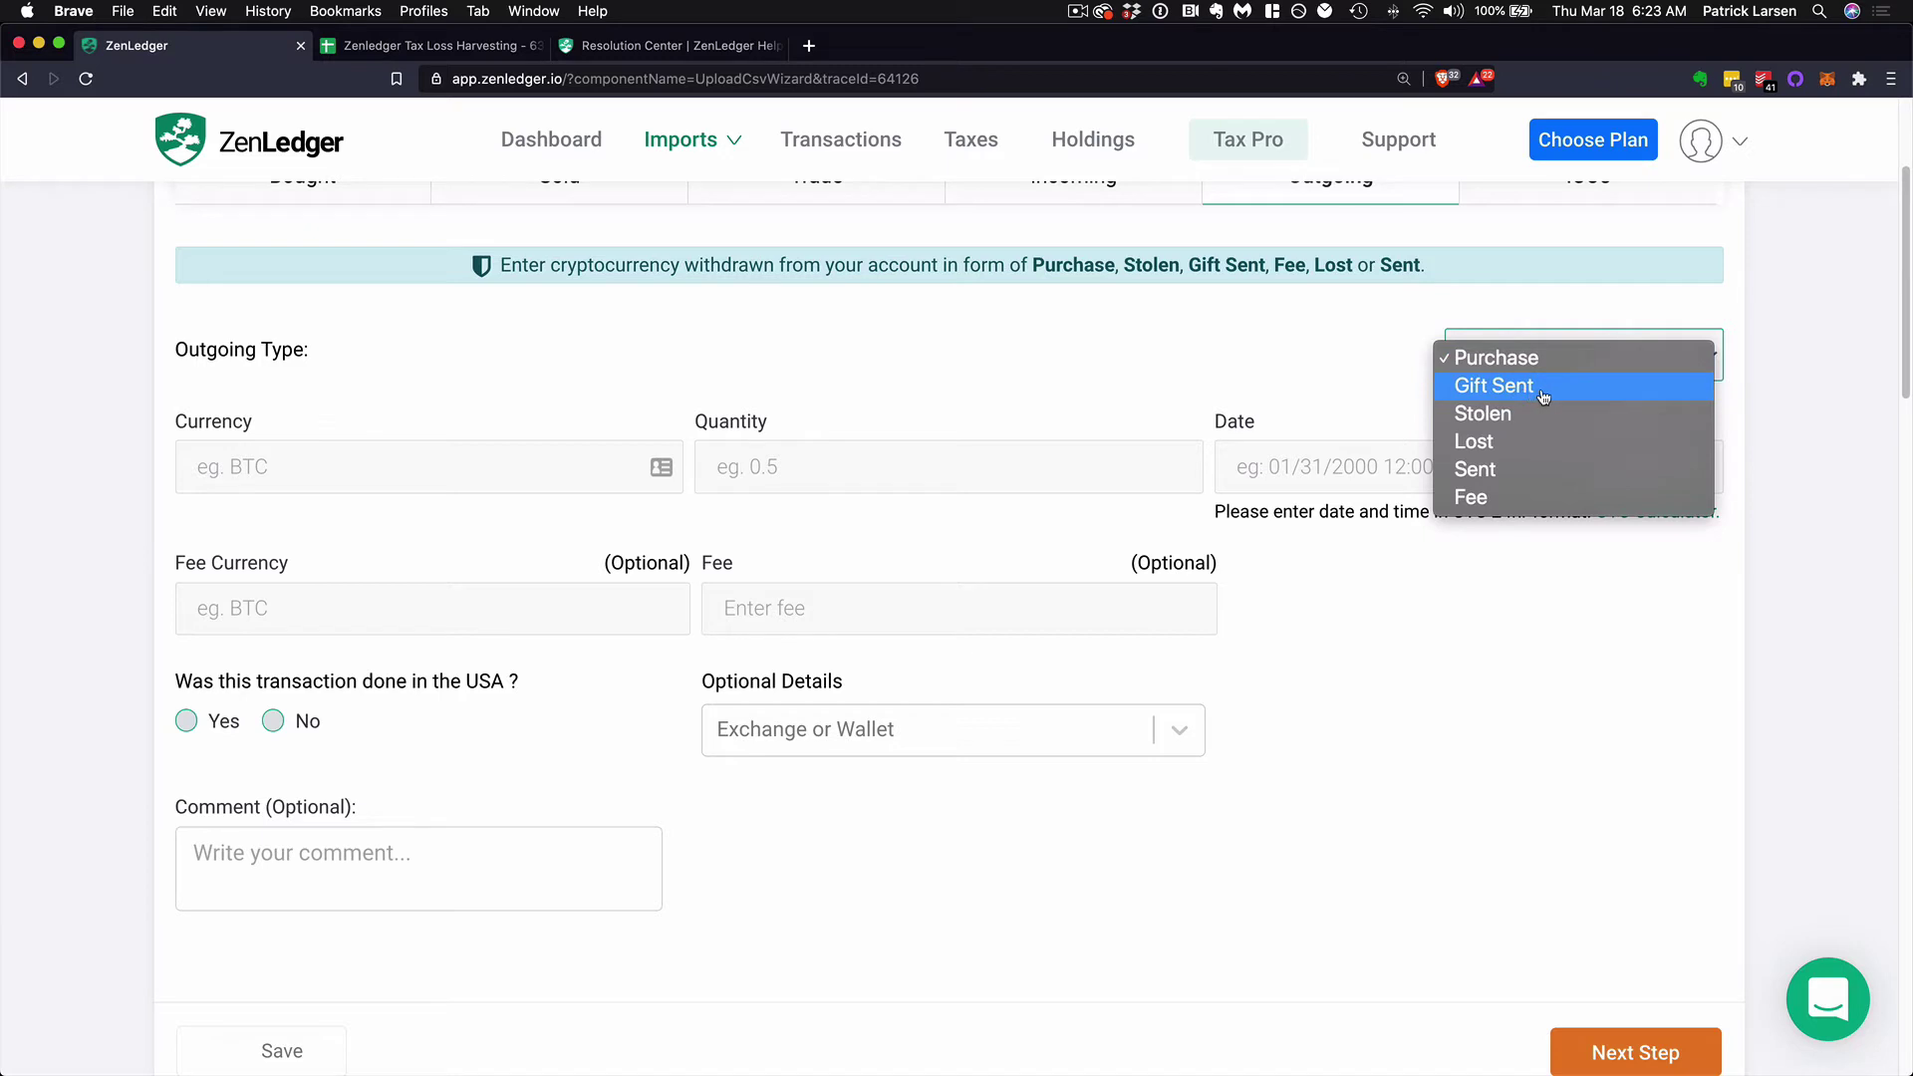
left_click(1302, 397)
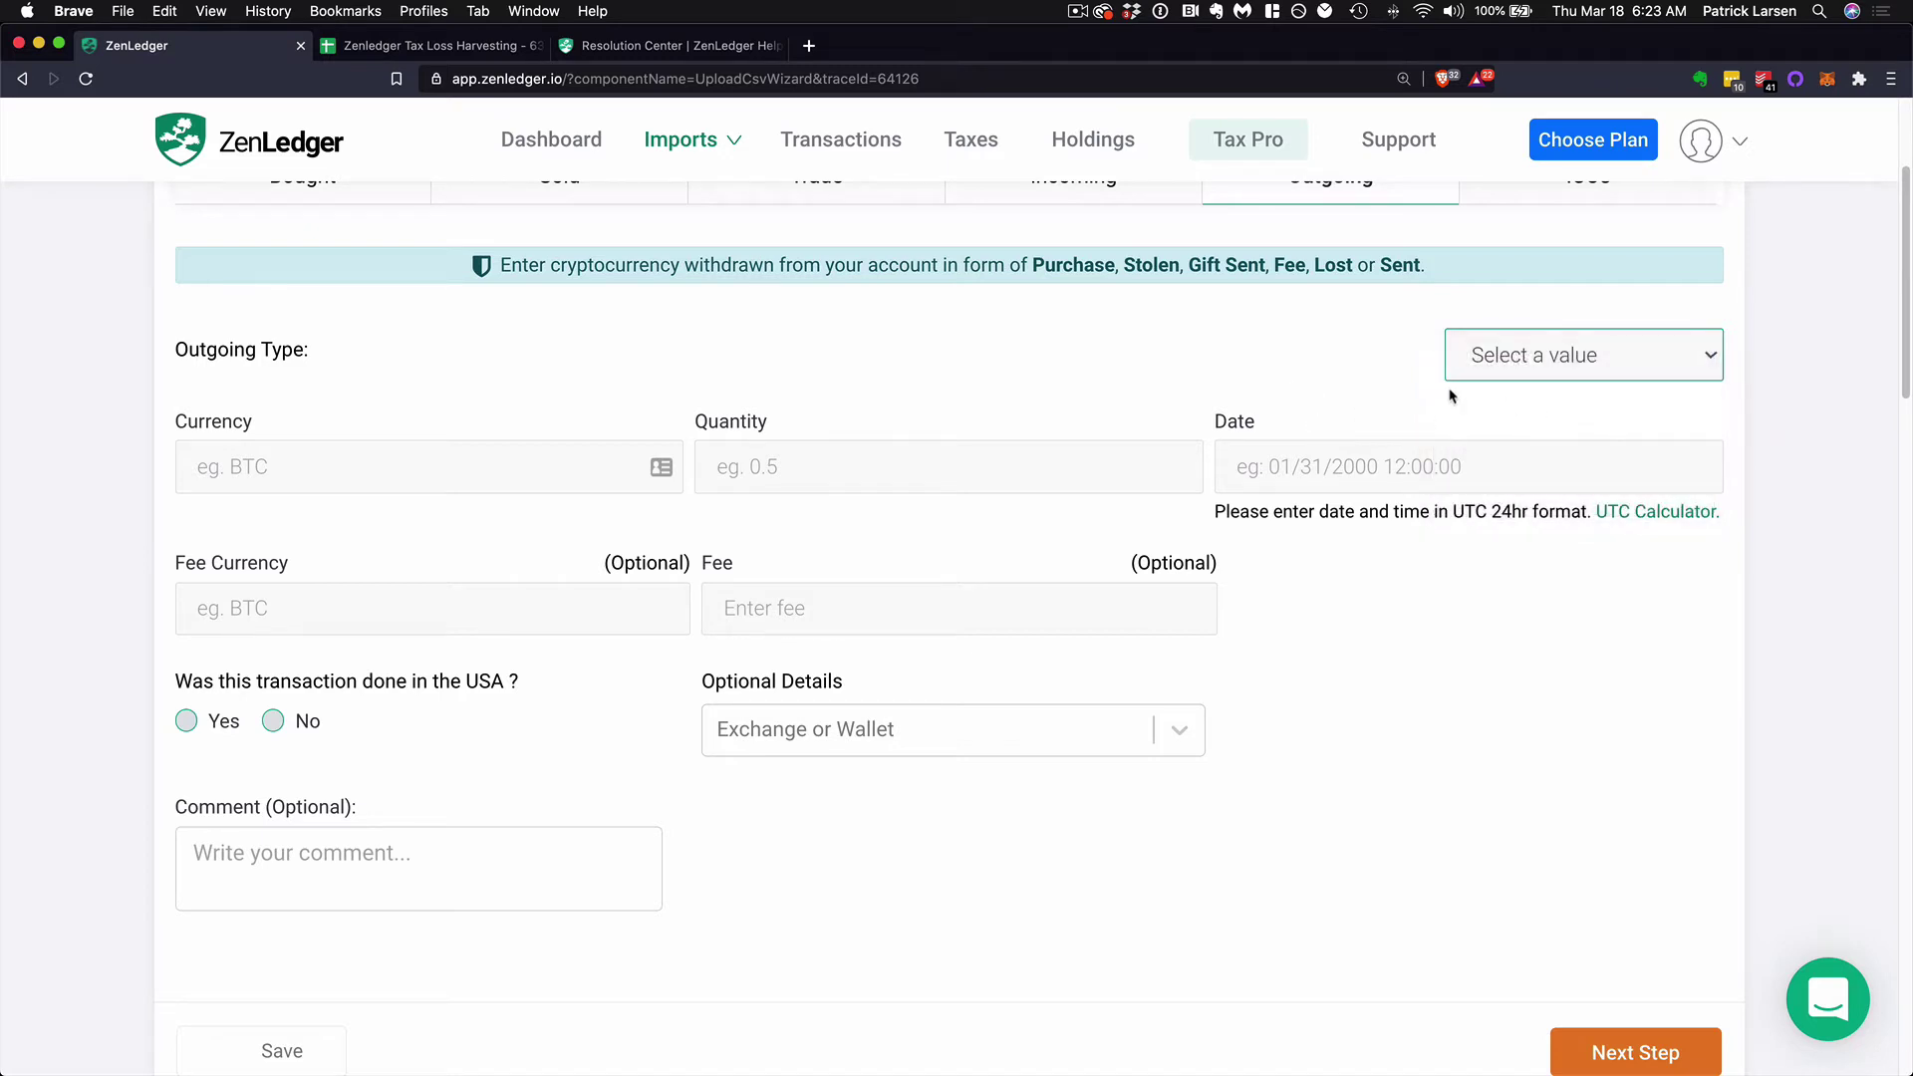
scroll(1001, 589, "up", 3)
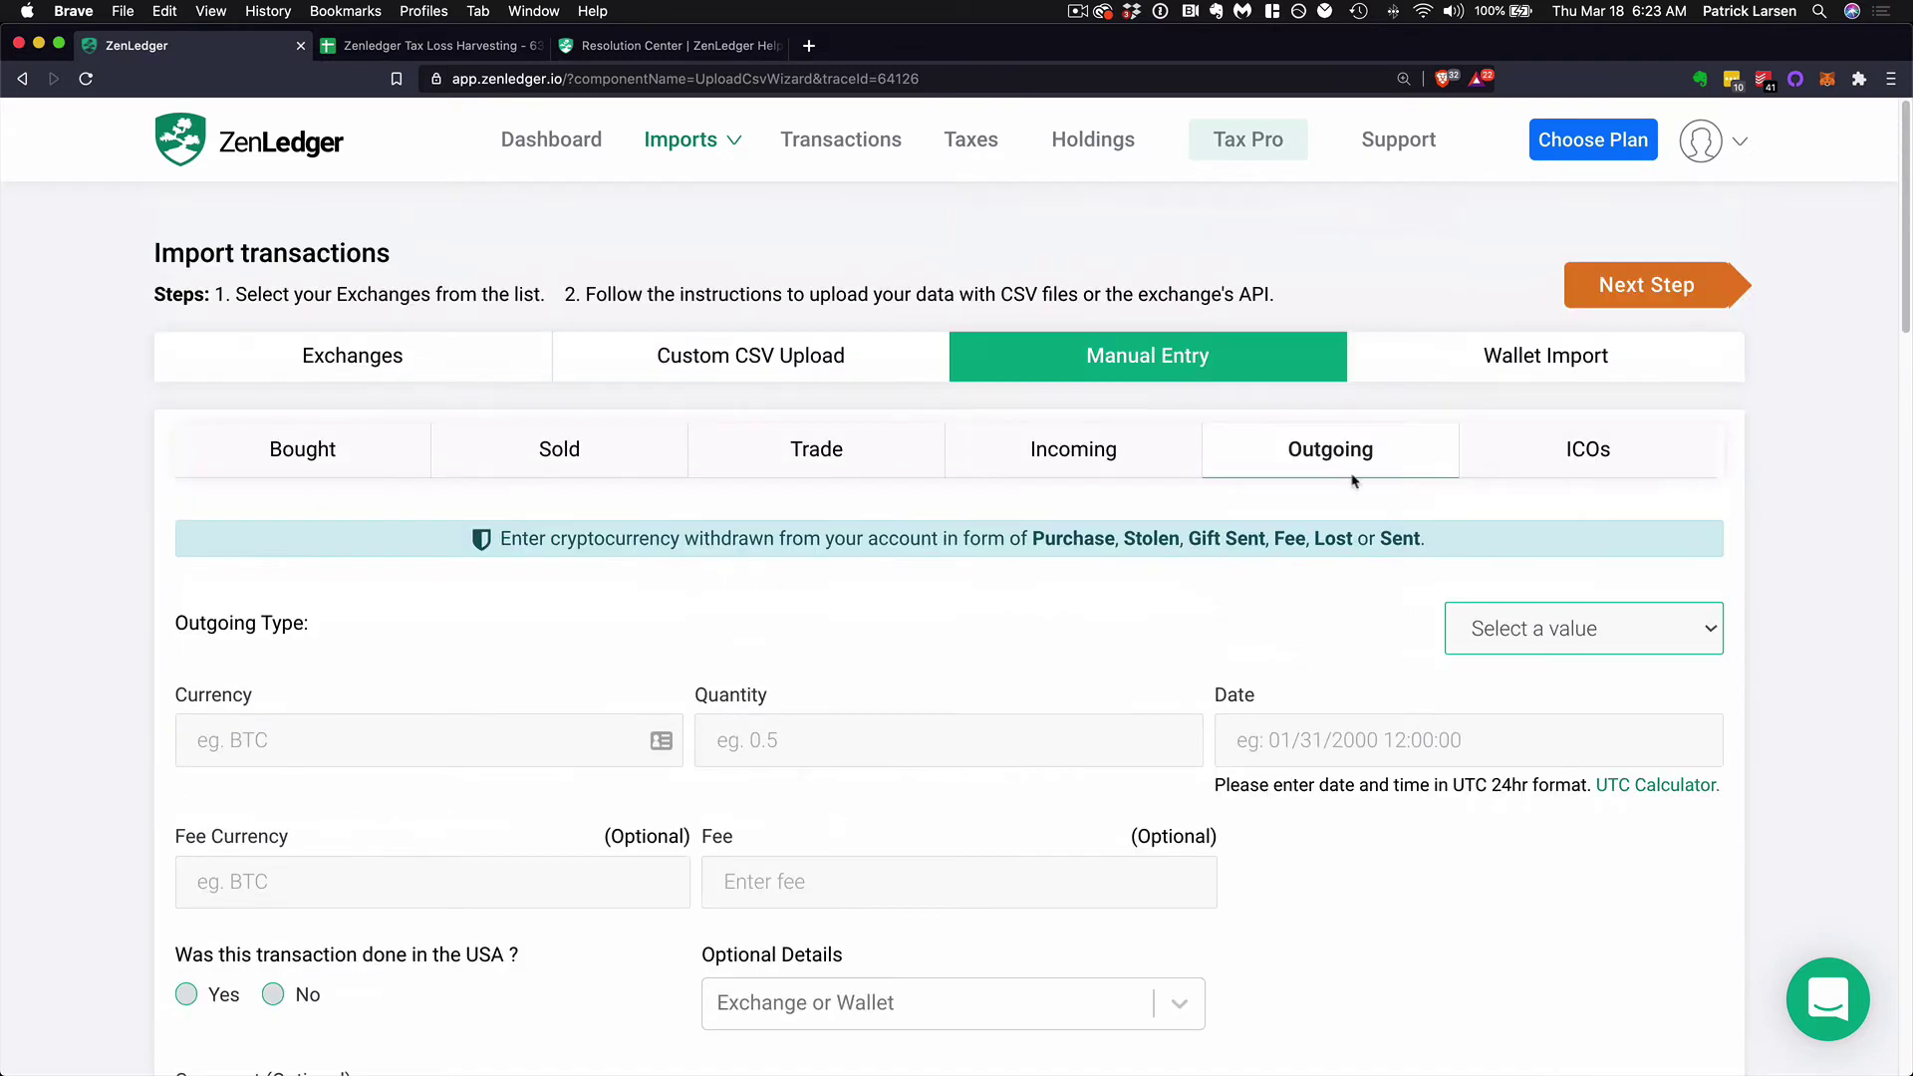
In Wallet Import, view the Ledger Nano instructions, then pick Bitlox to show its address form
left_click(1503, 356)
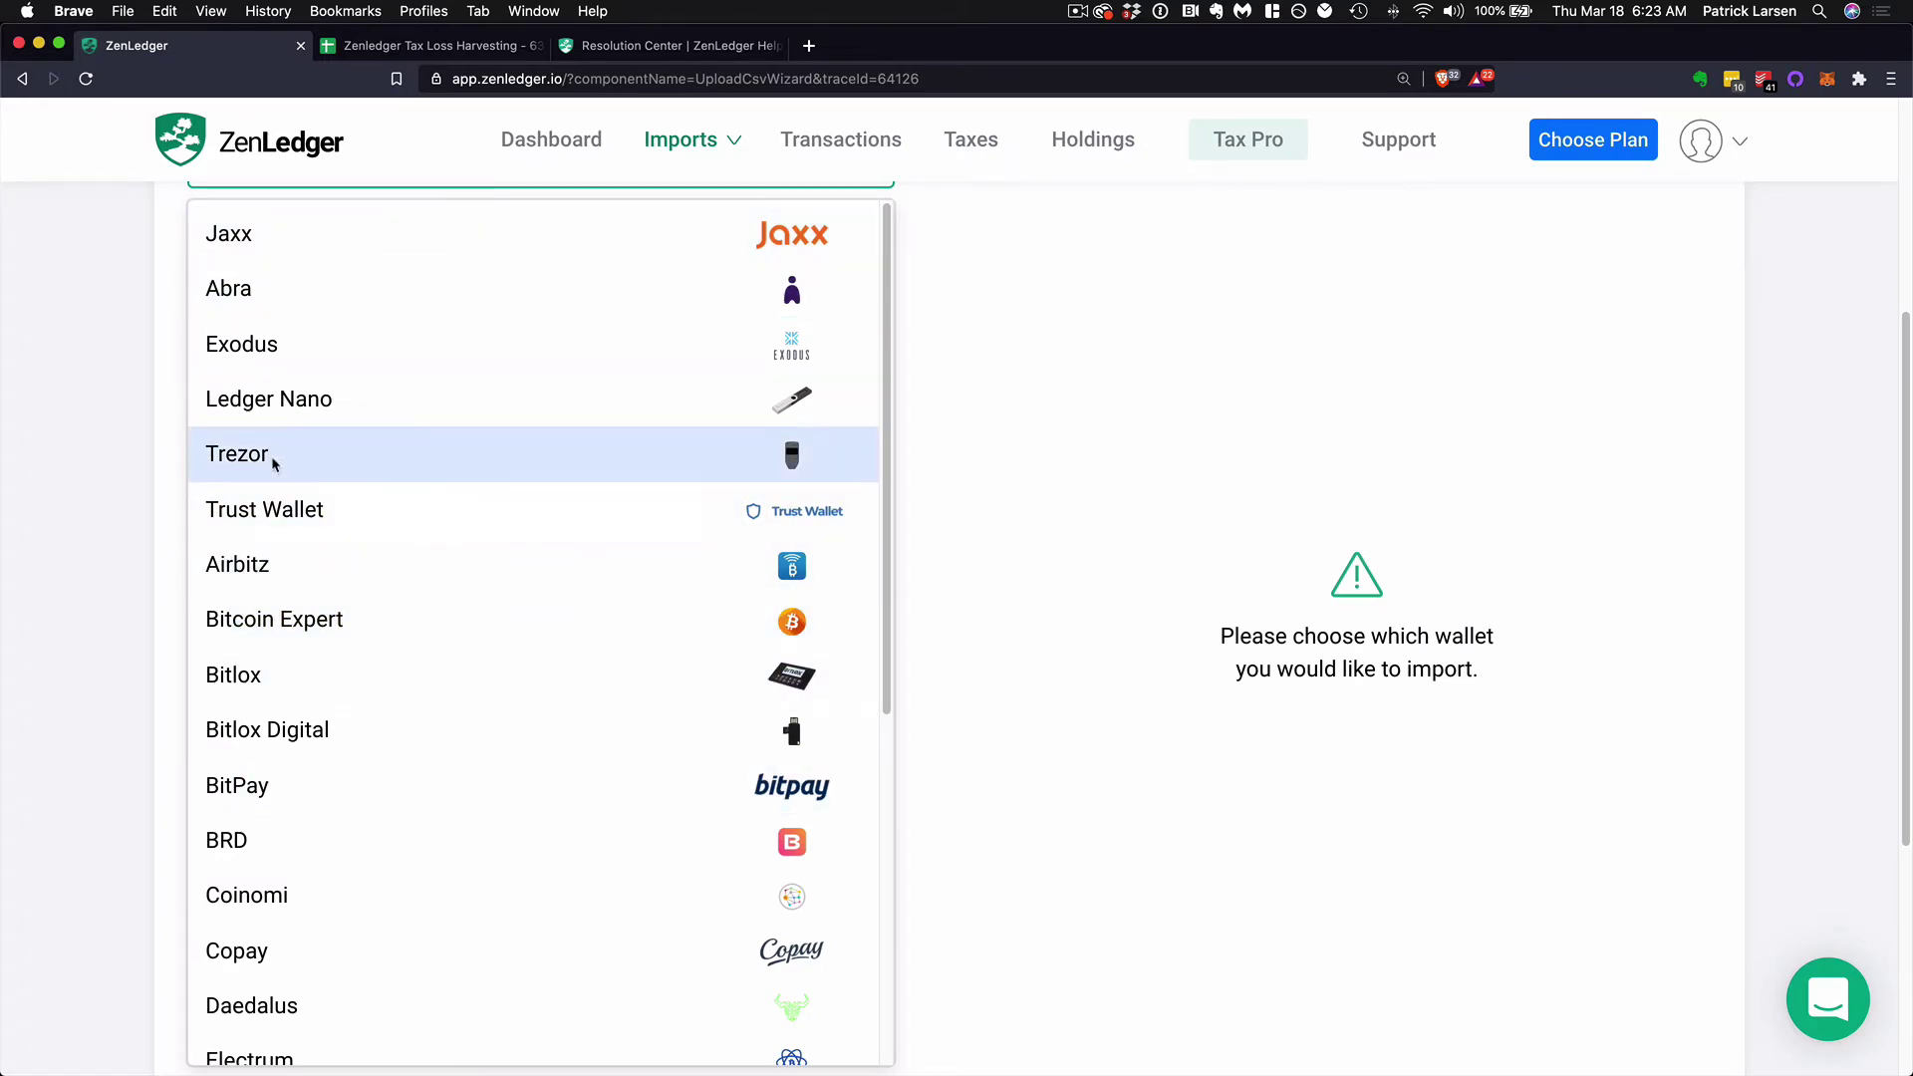
left_click(274, 404)
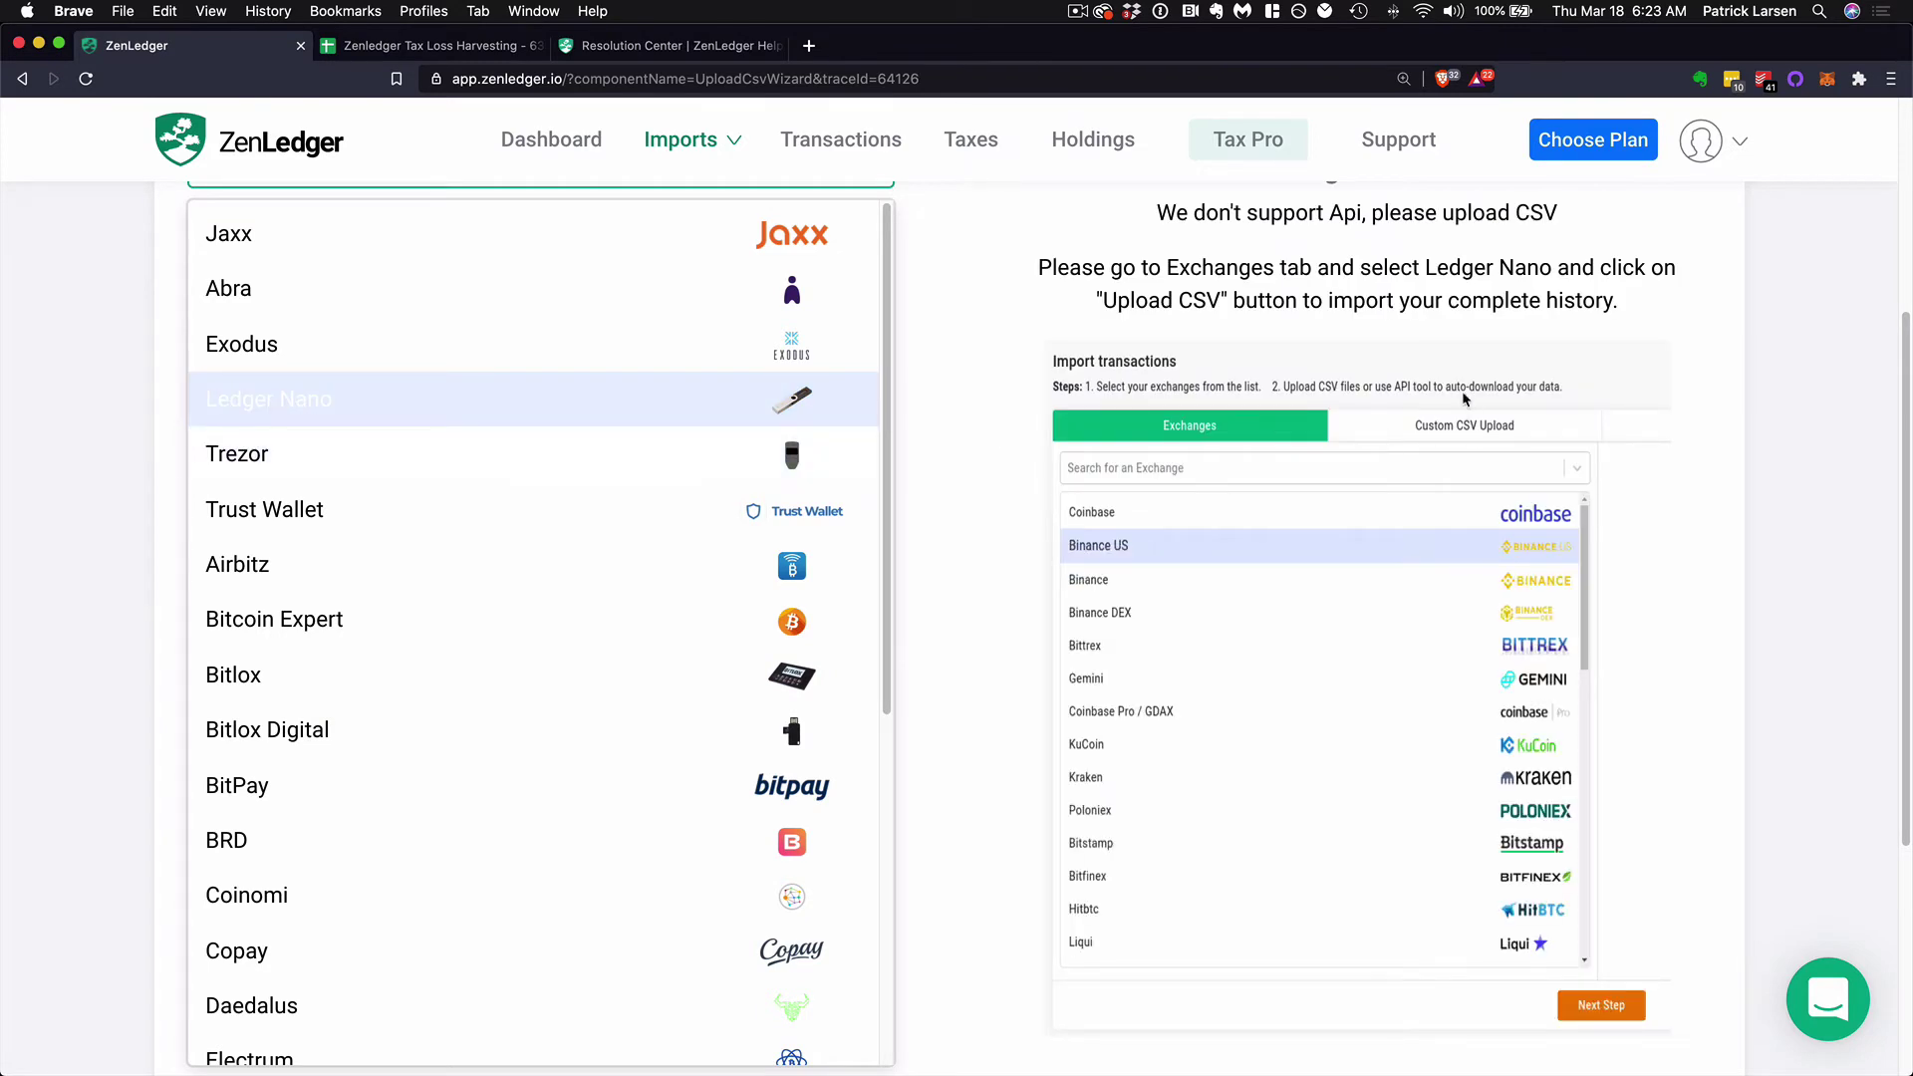
left_click(287, 674)
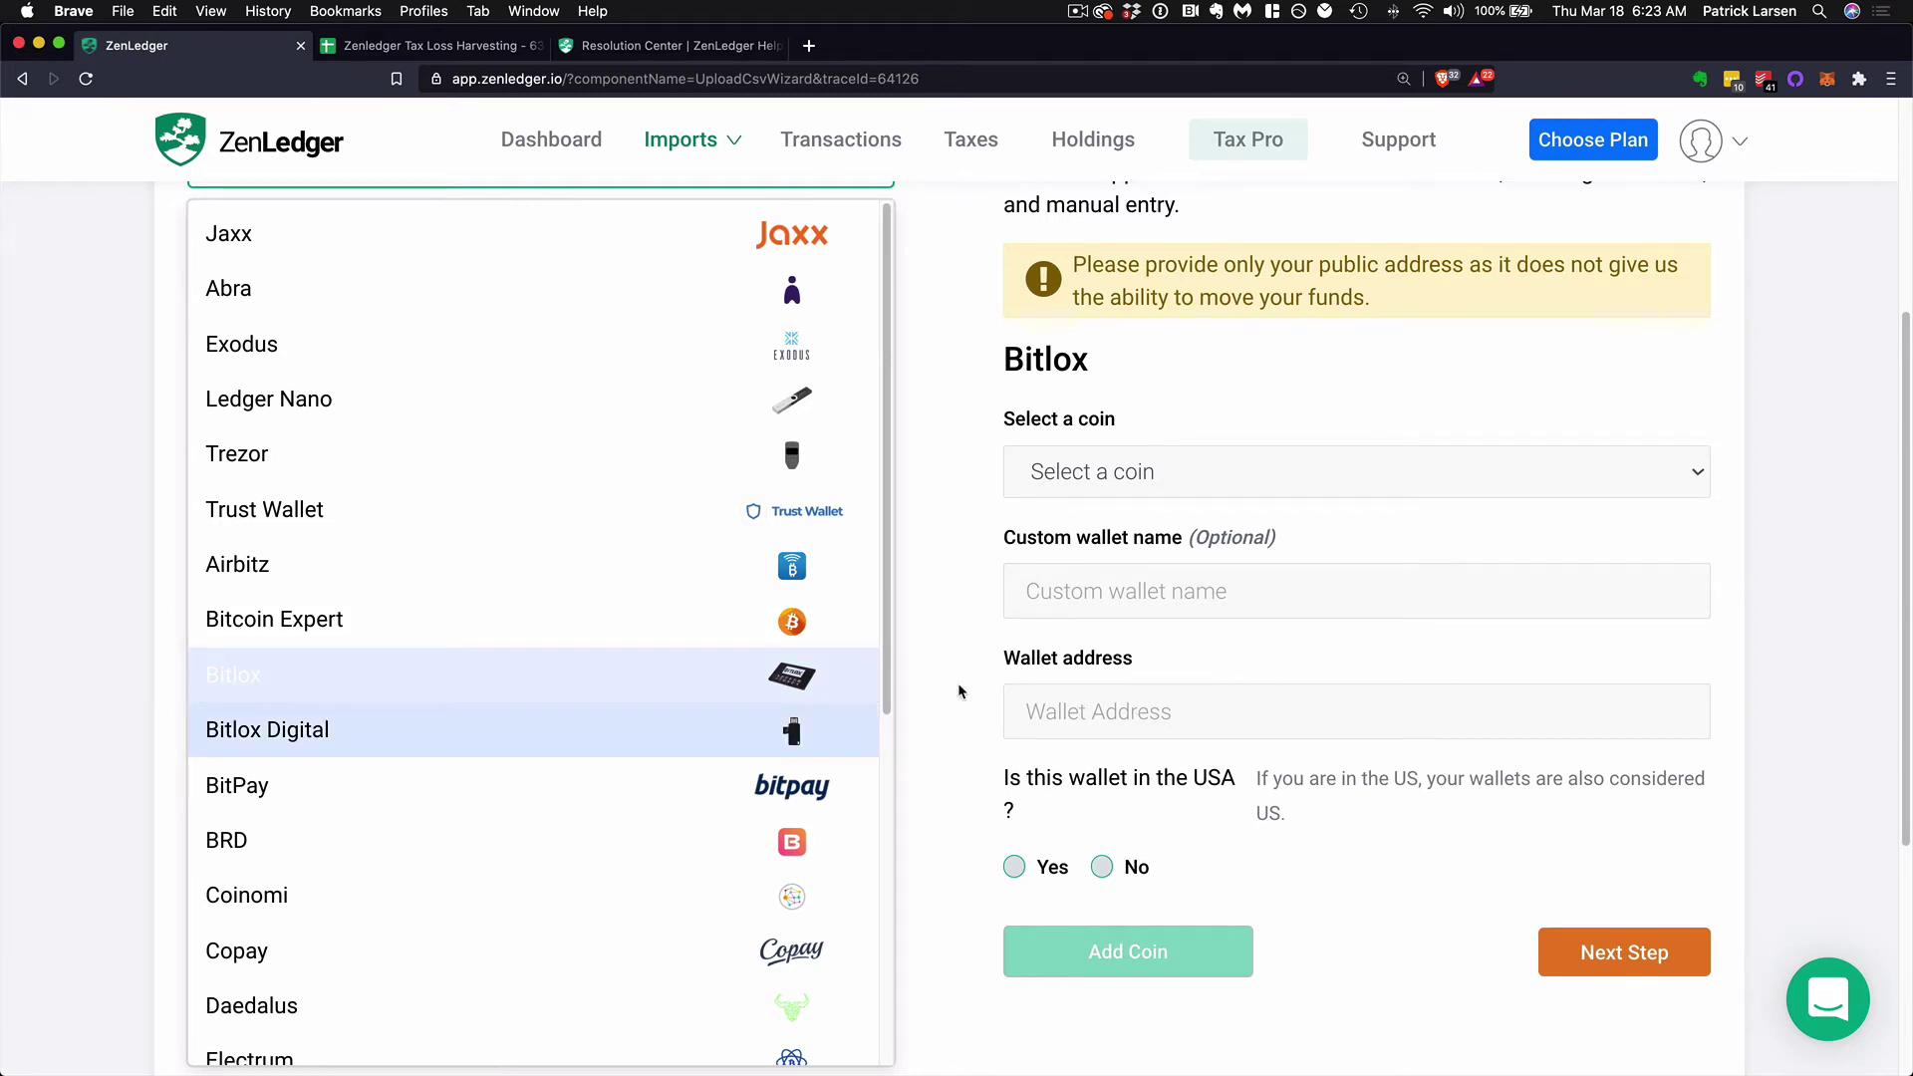
scroll(959, 692, "up", 3)
scroll(962, 692, "down", 2)
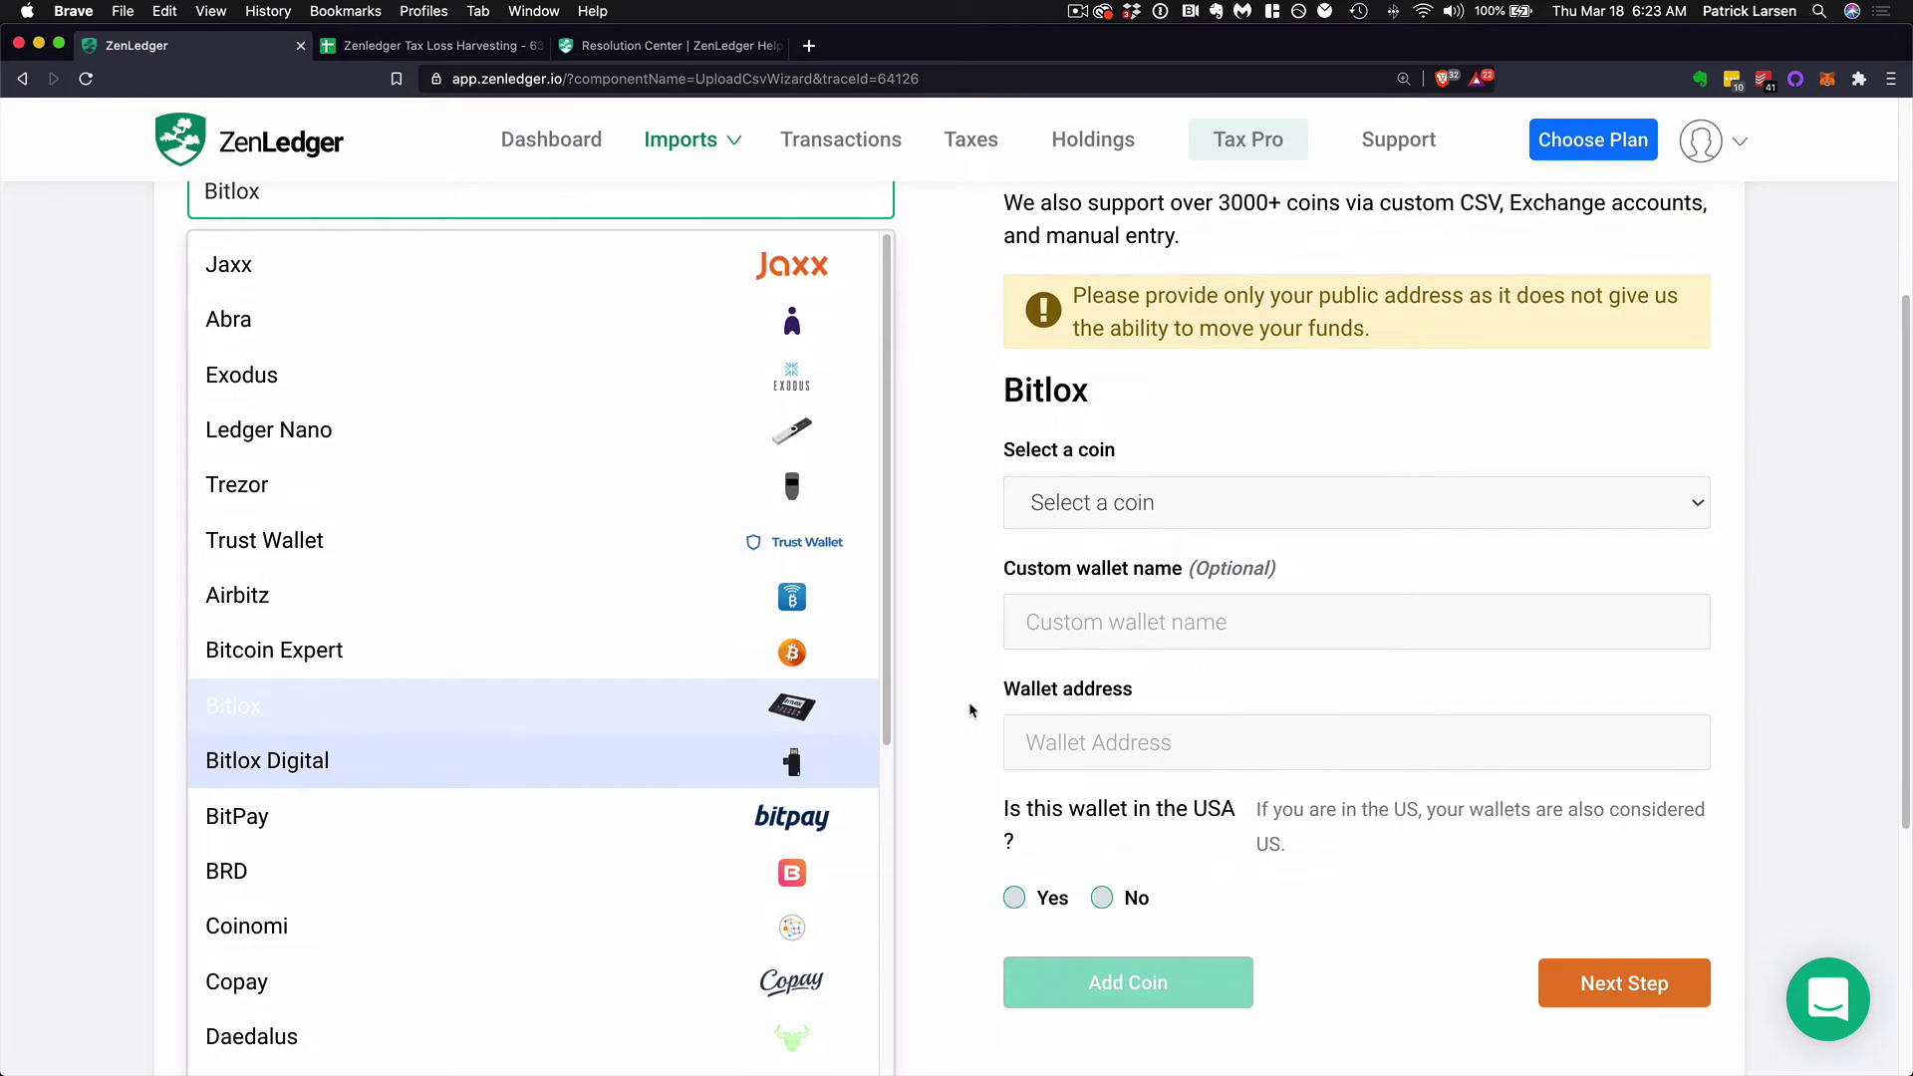
scroll(971, 711, "up", 4)
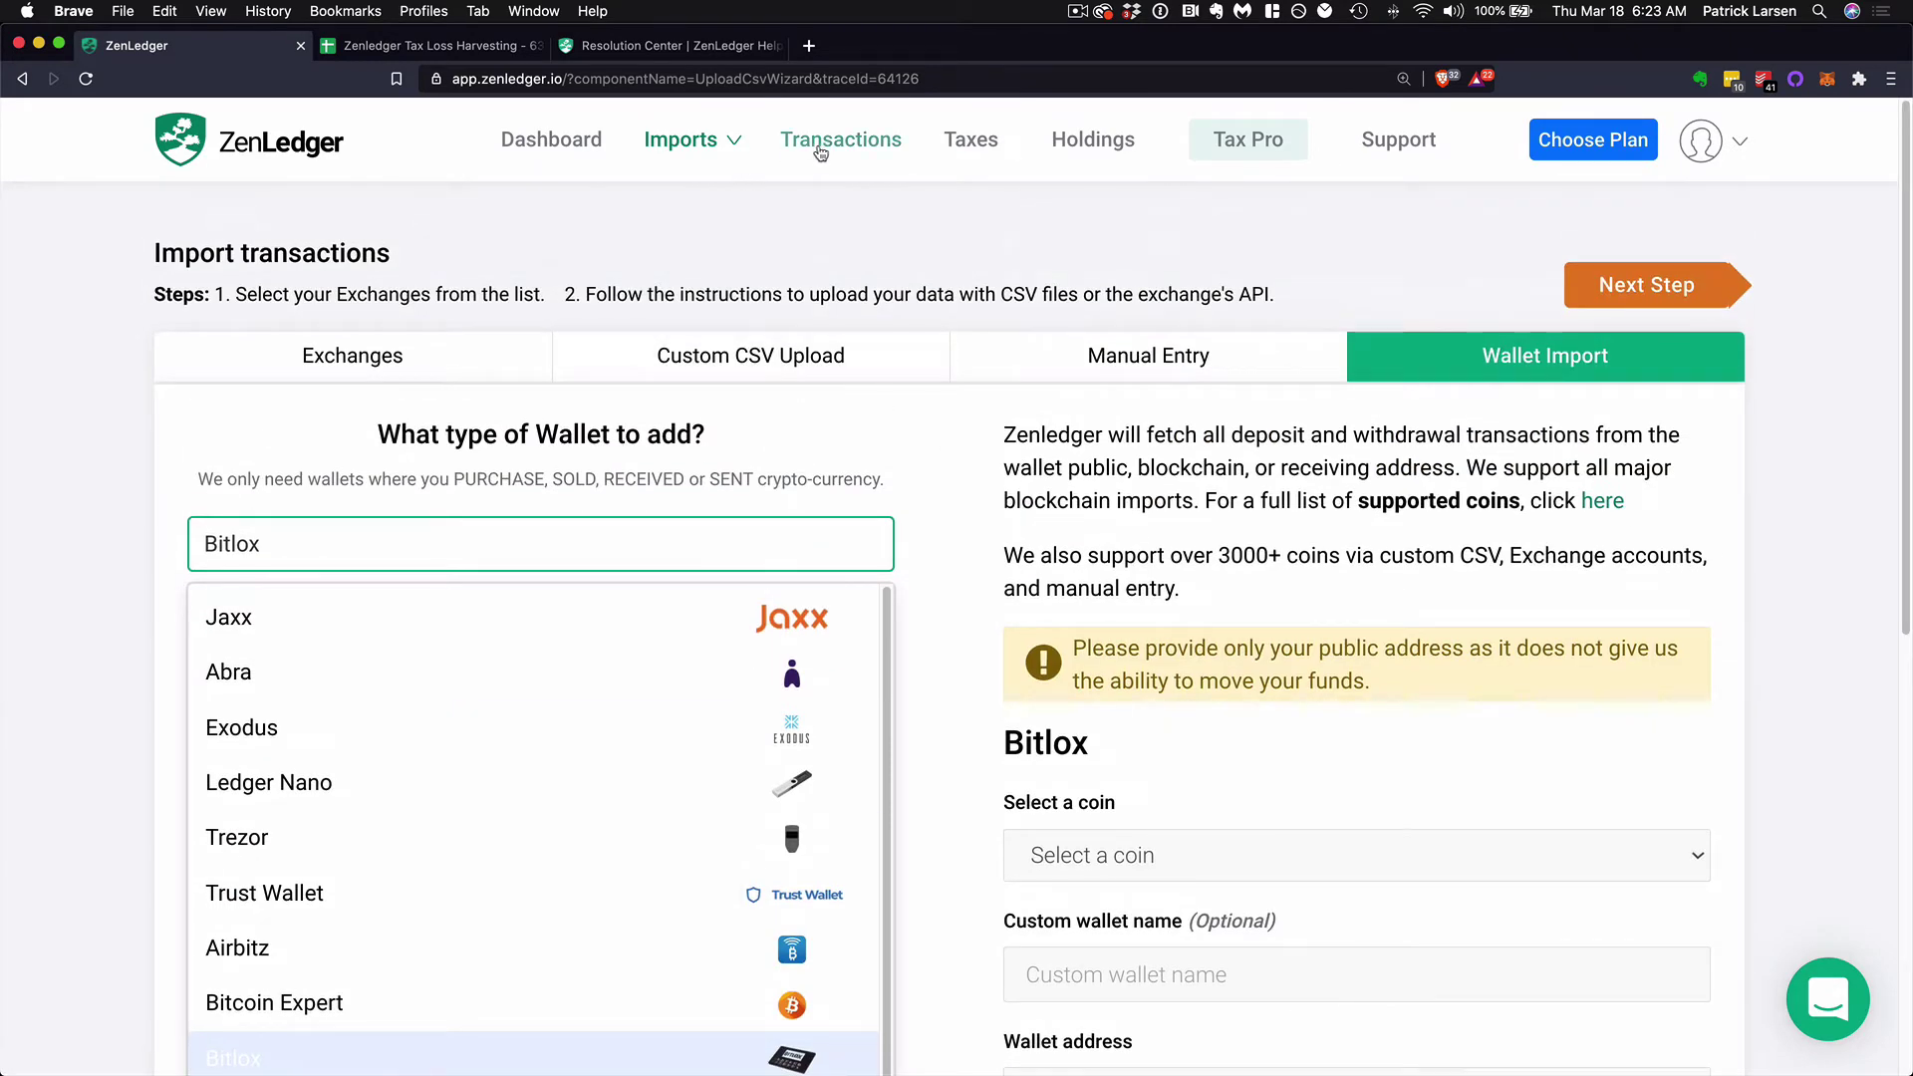
left_click(820, 150)
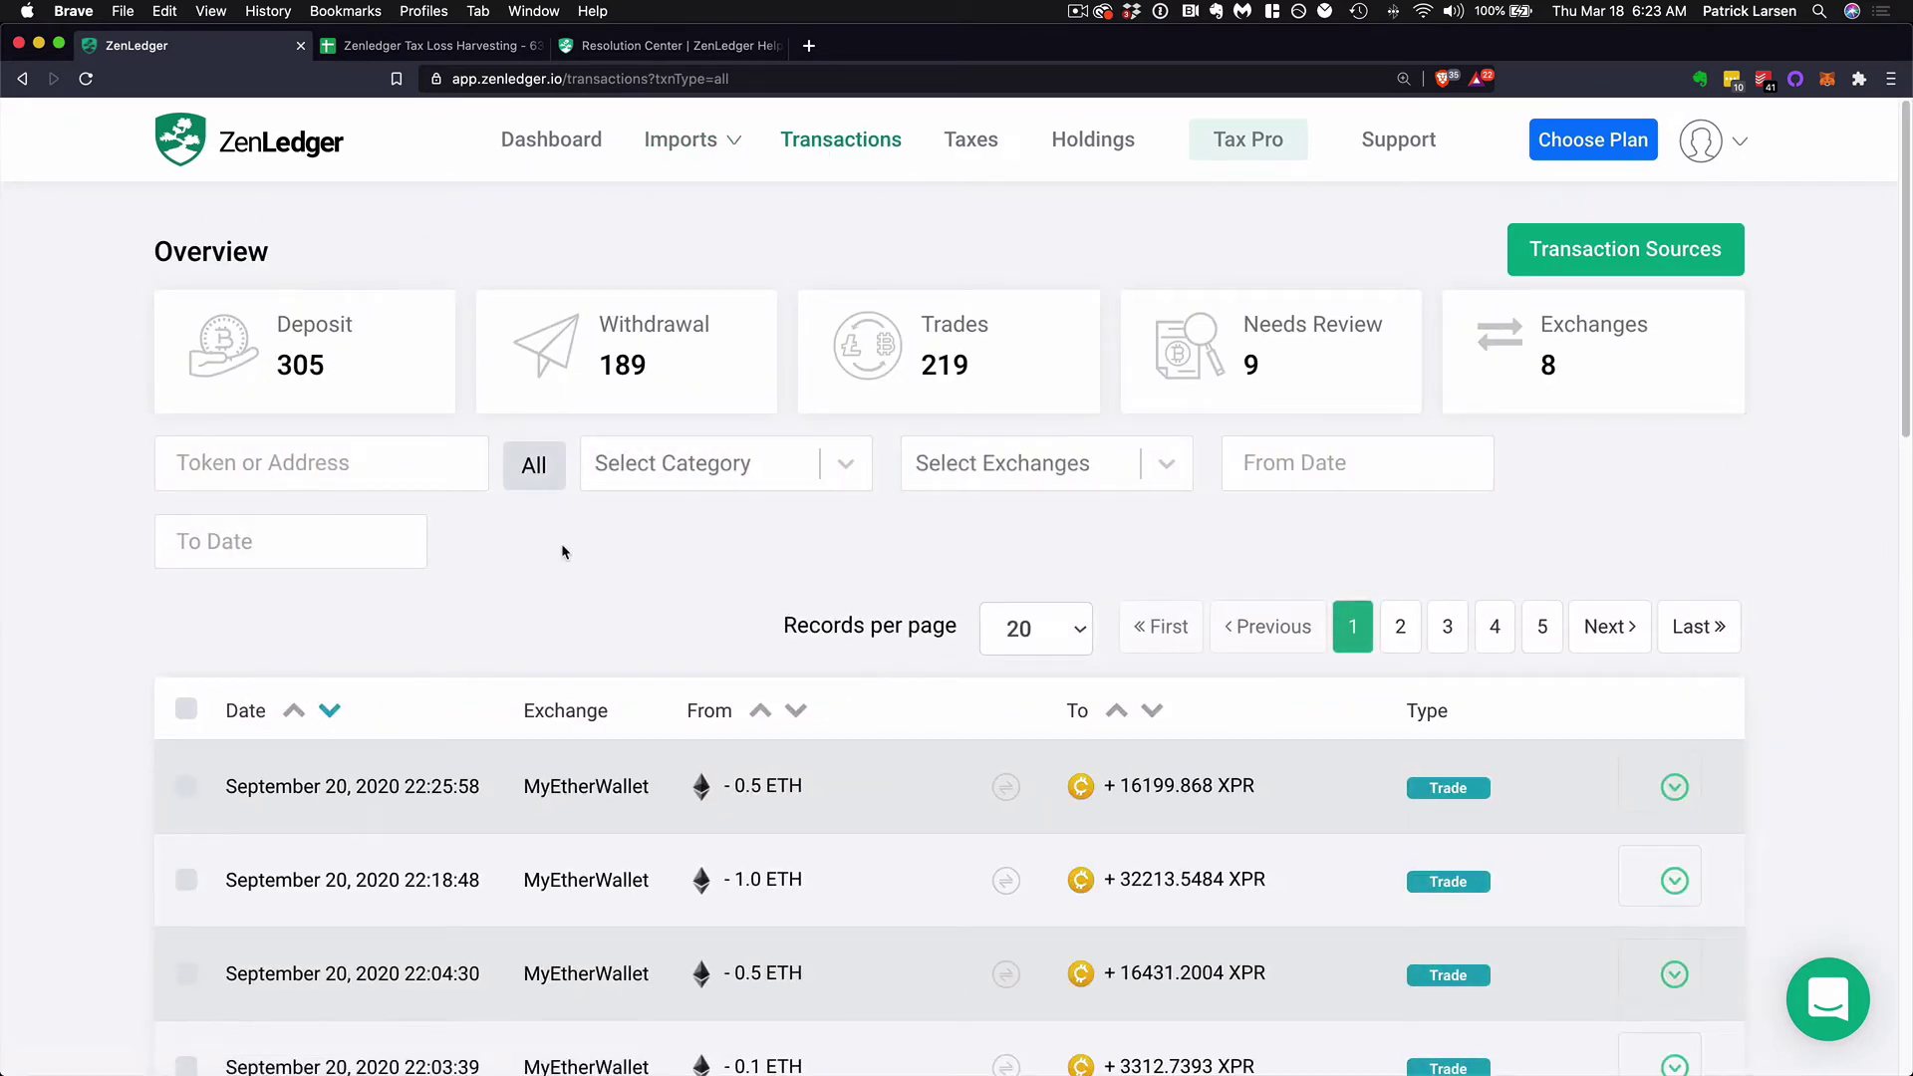
Filter transactions to Deposit, then to Withdrawal, and open the category list
scroll(585, 611, "down", 3)
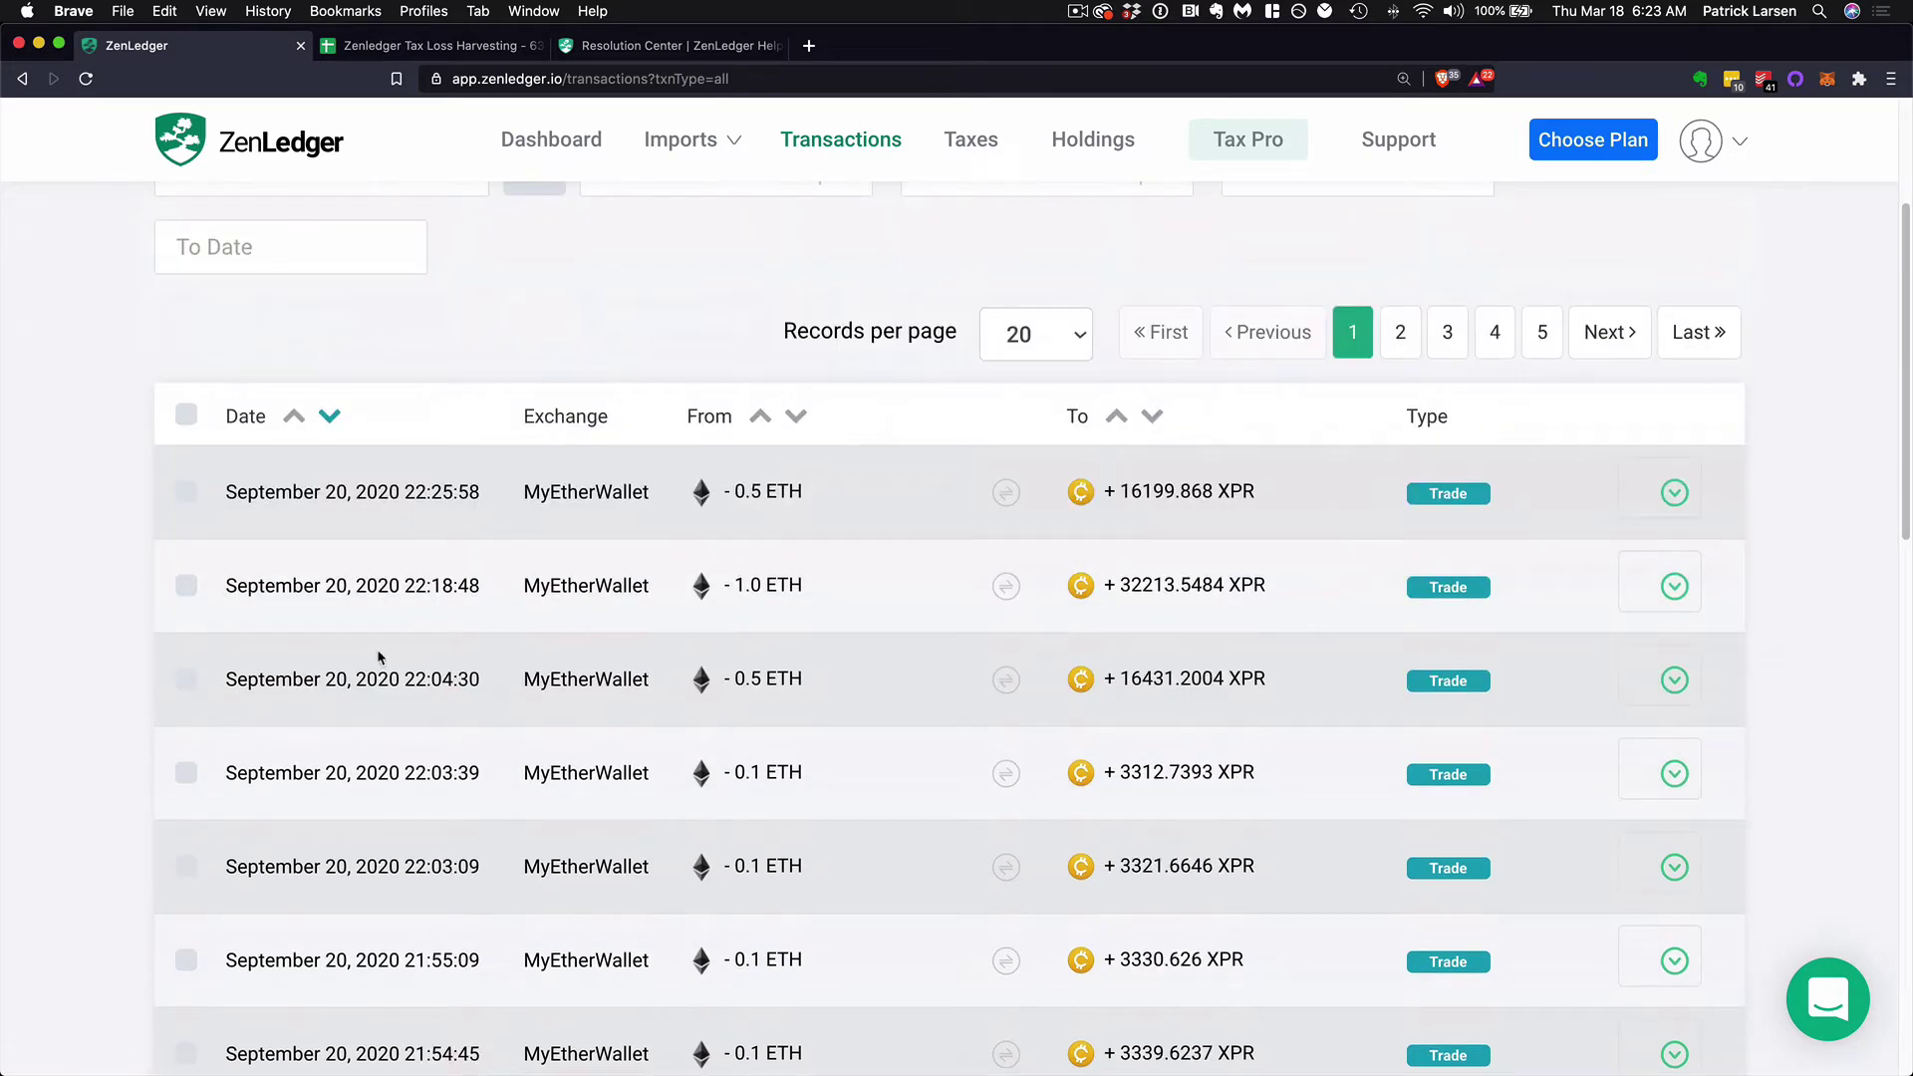
scroll(793, 618, "up", 3)
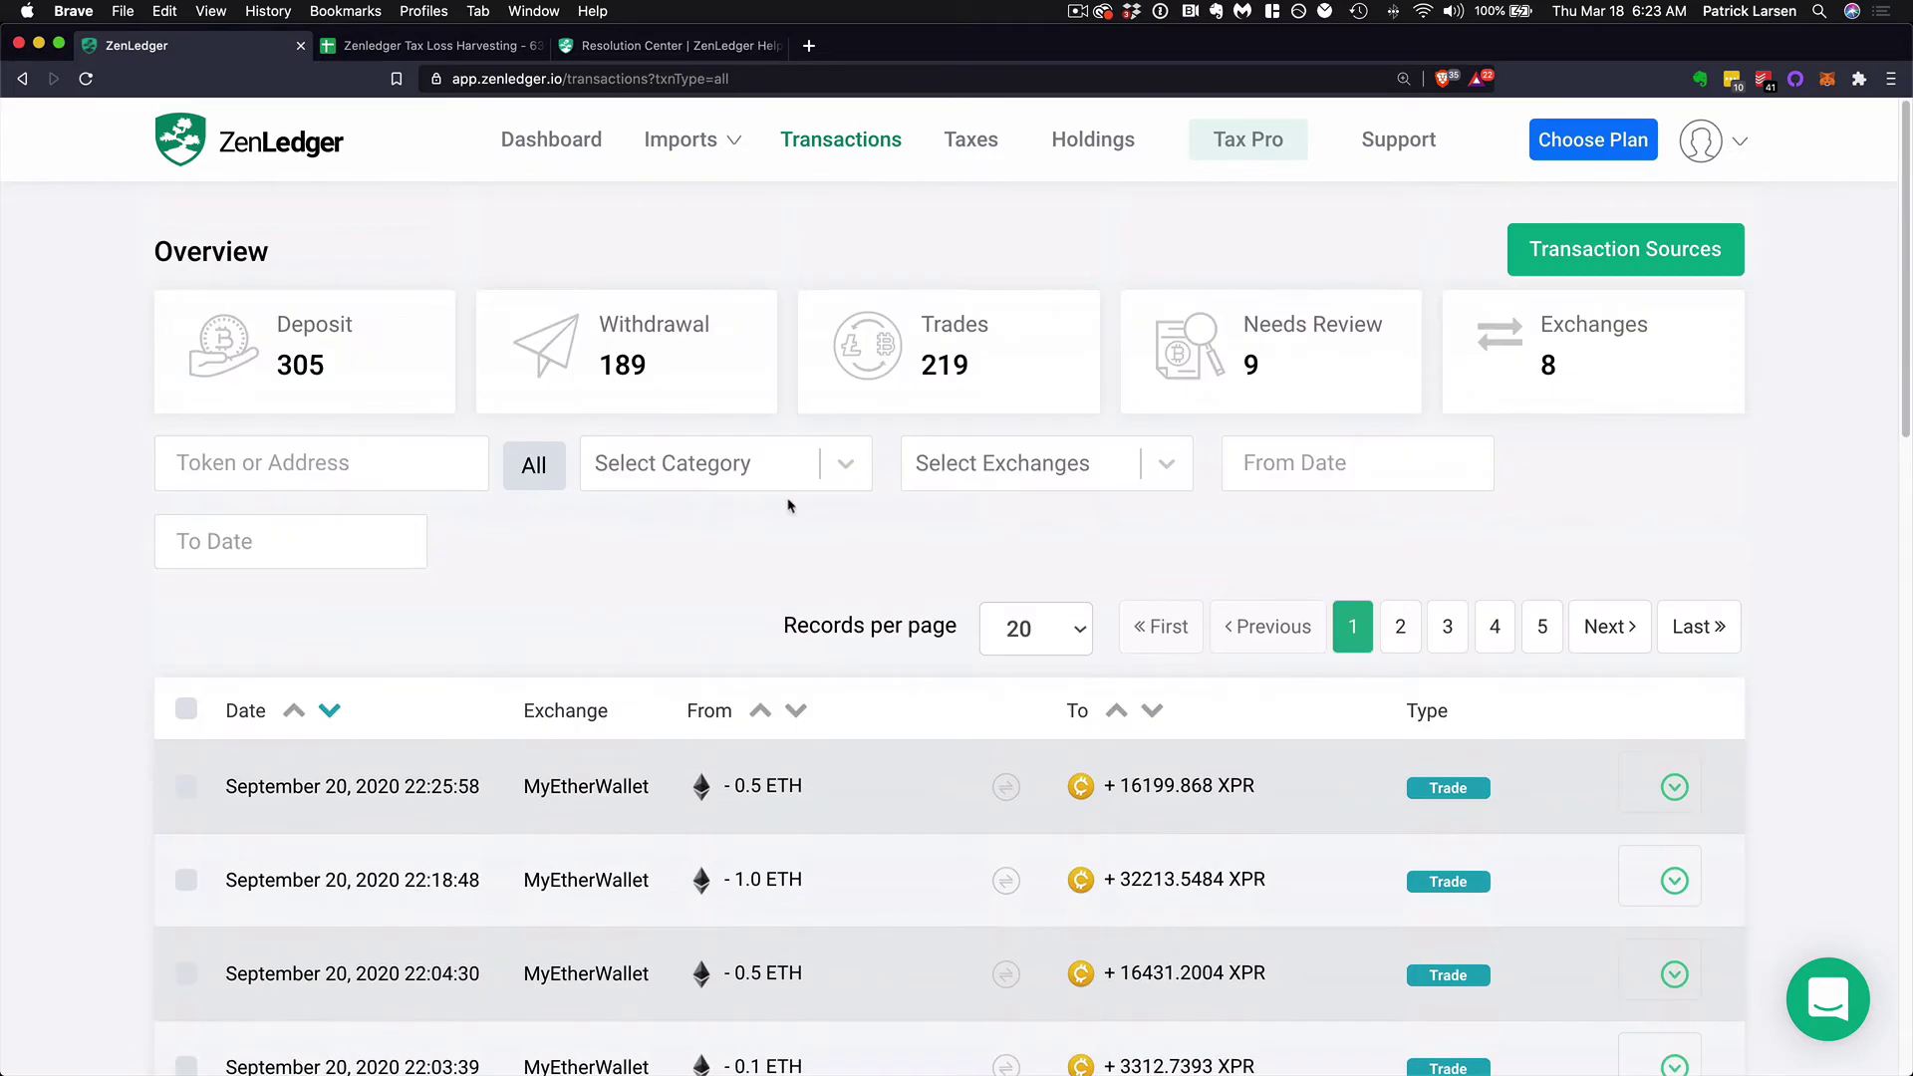
left_click(313, 366)
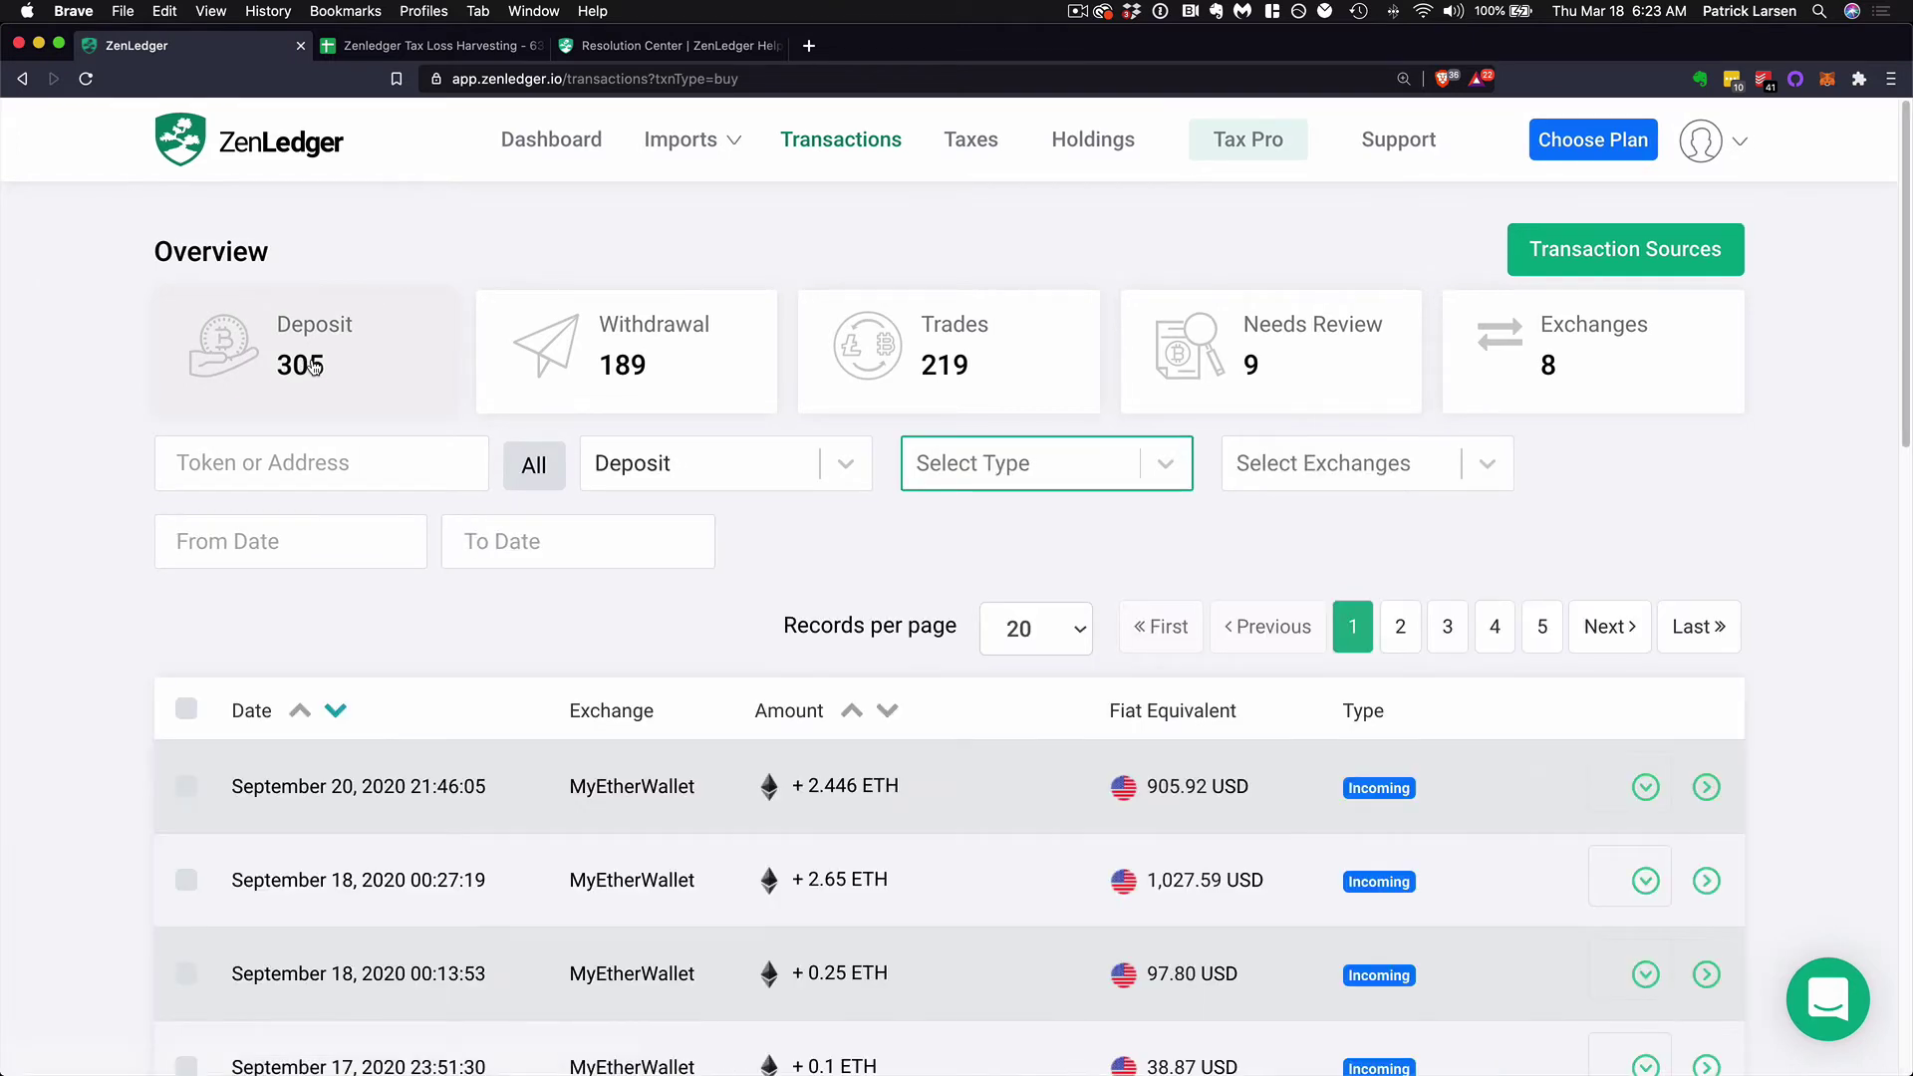
left_click(679, 379)
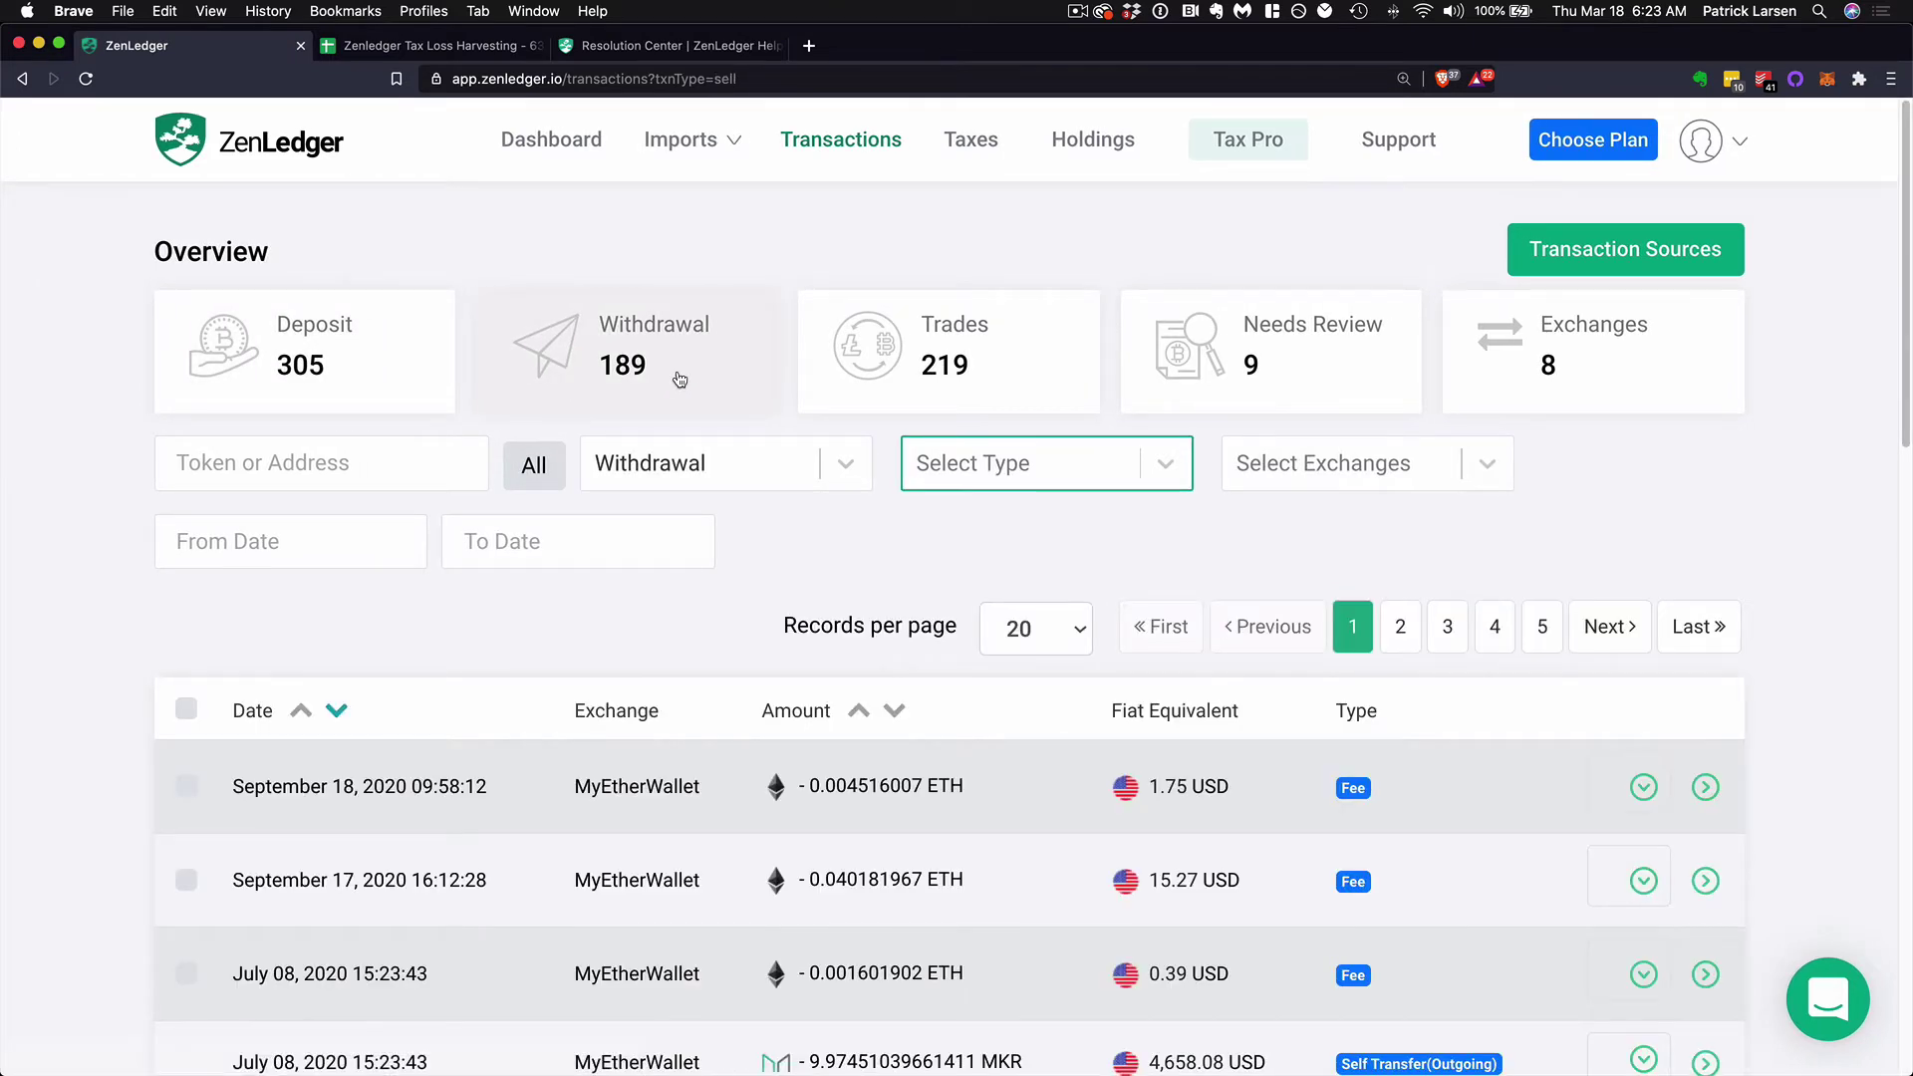
left_click(842, 463)
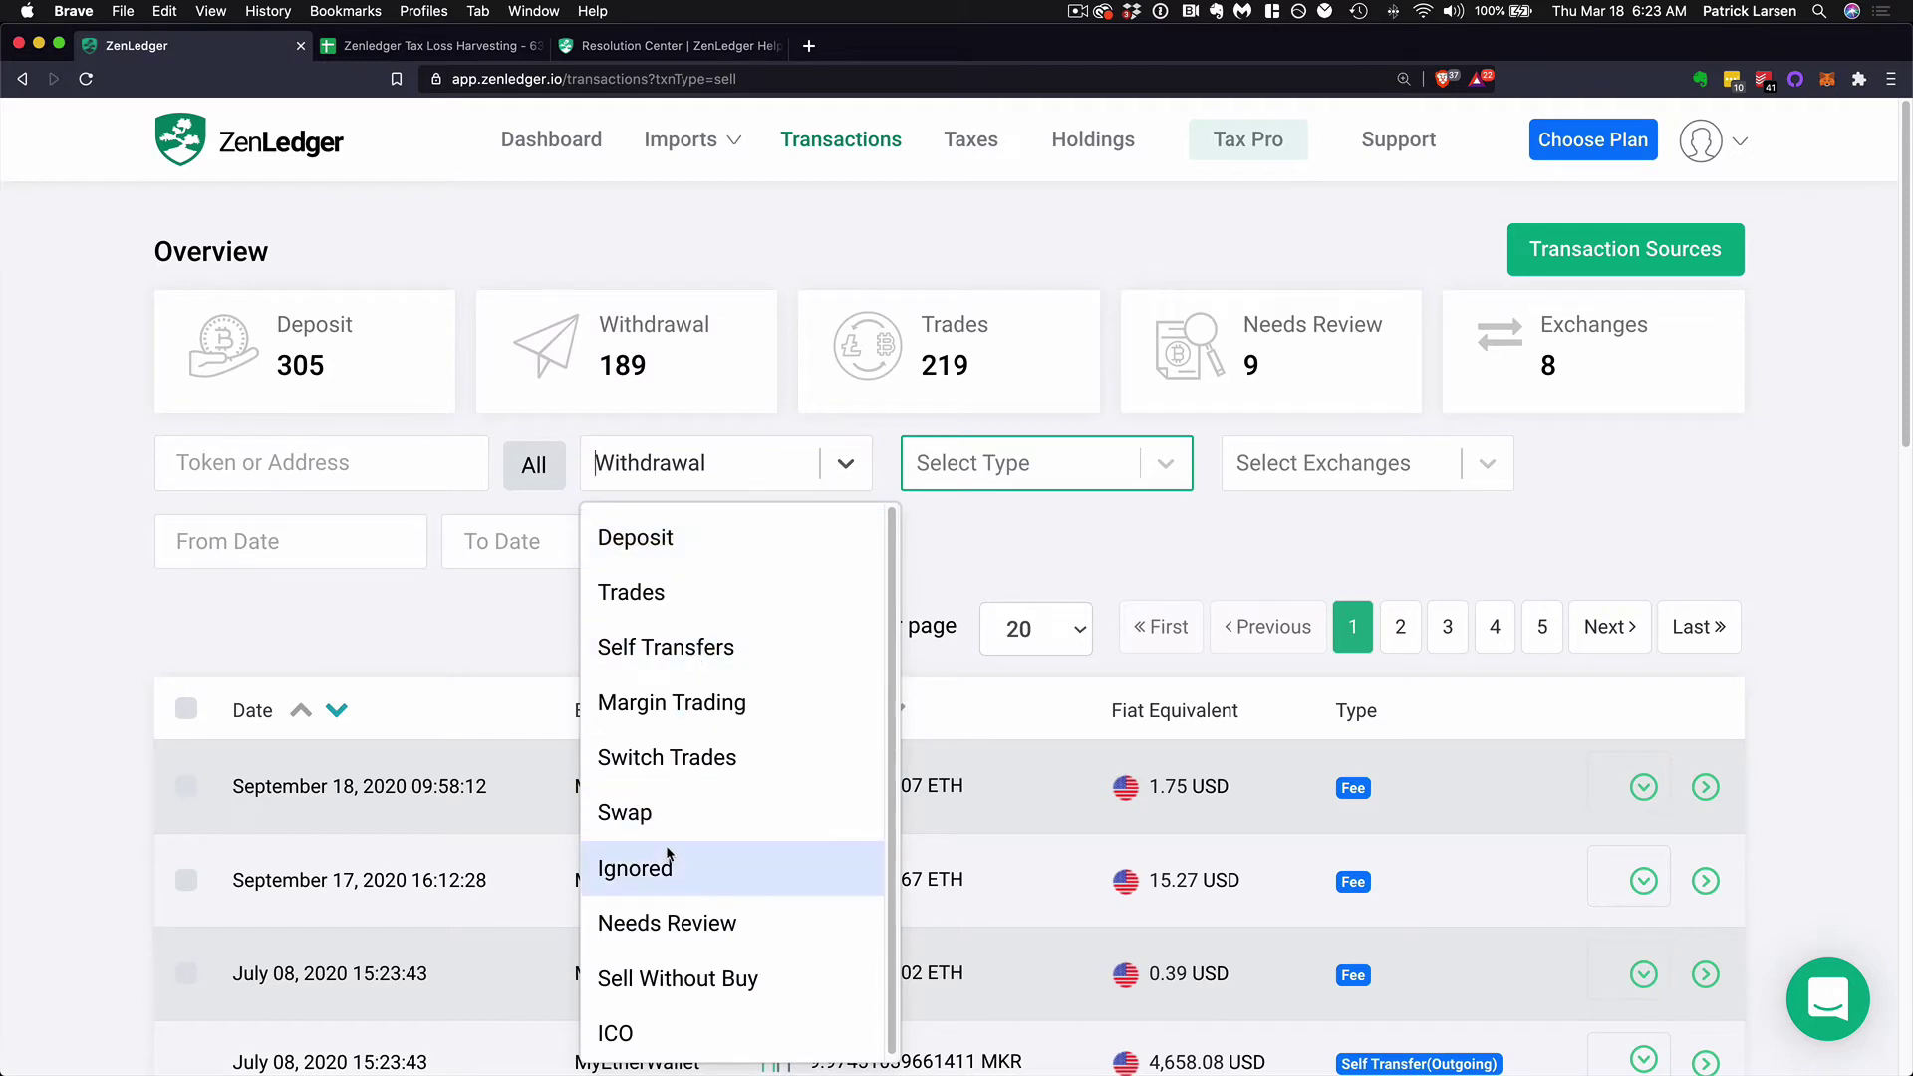
Filter to the 9 Needs Review transactions and scroll through the flagged rows
scroll(665, 787, "down", 1)
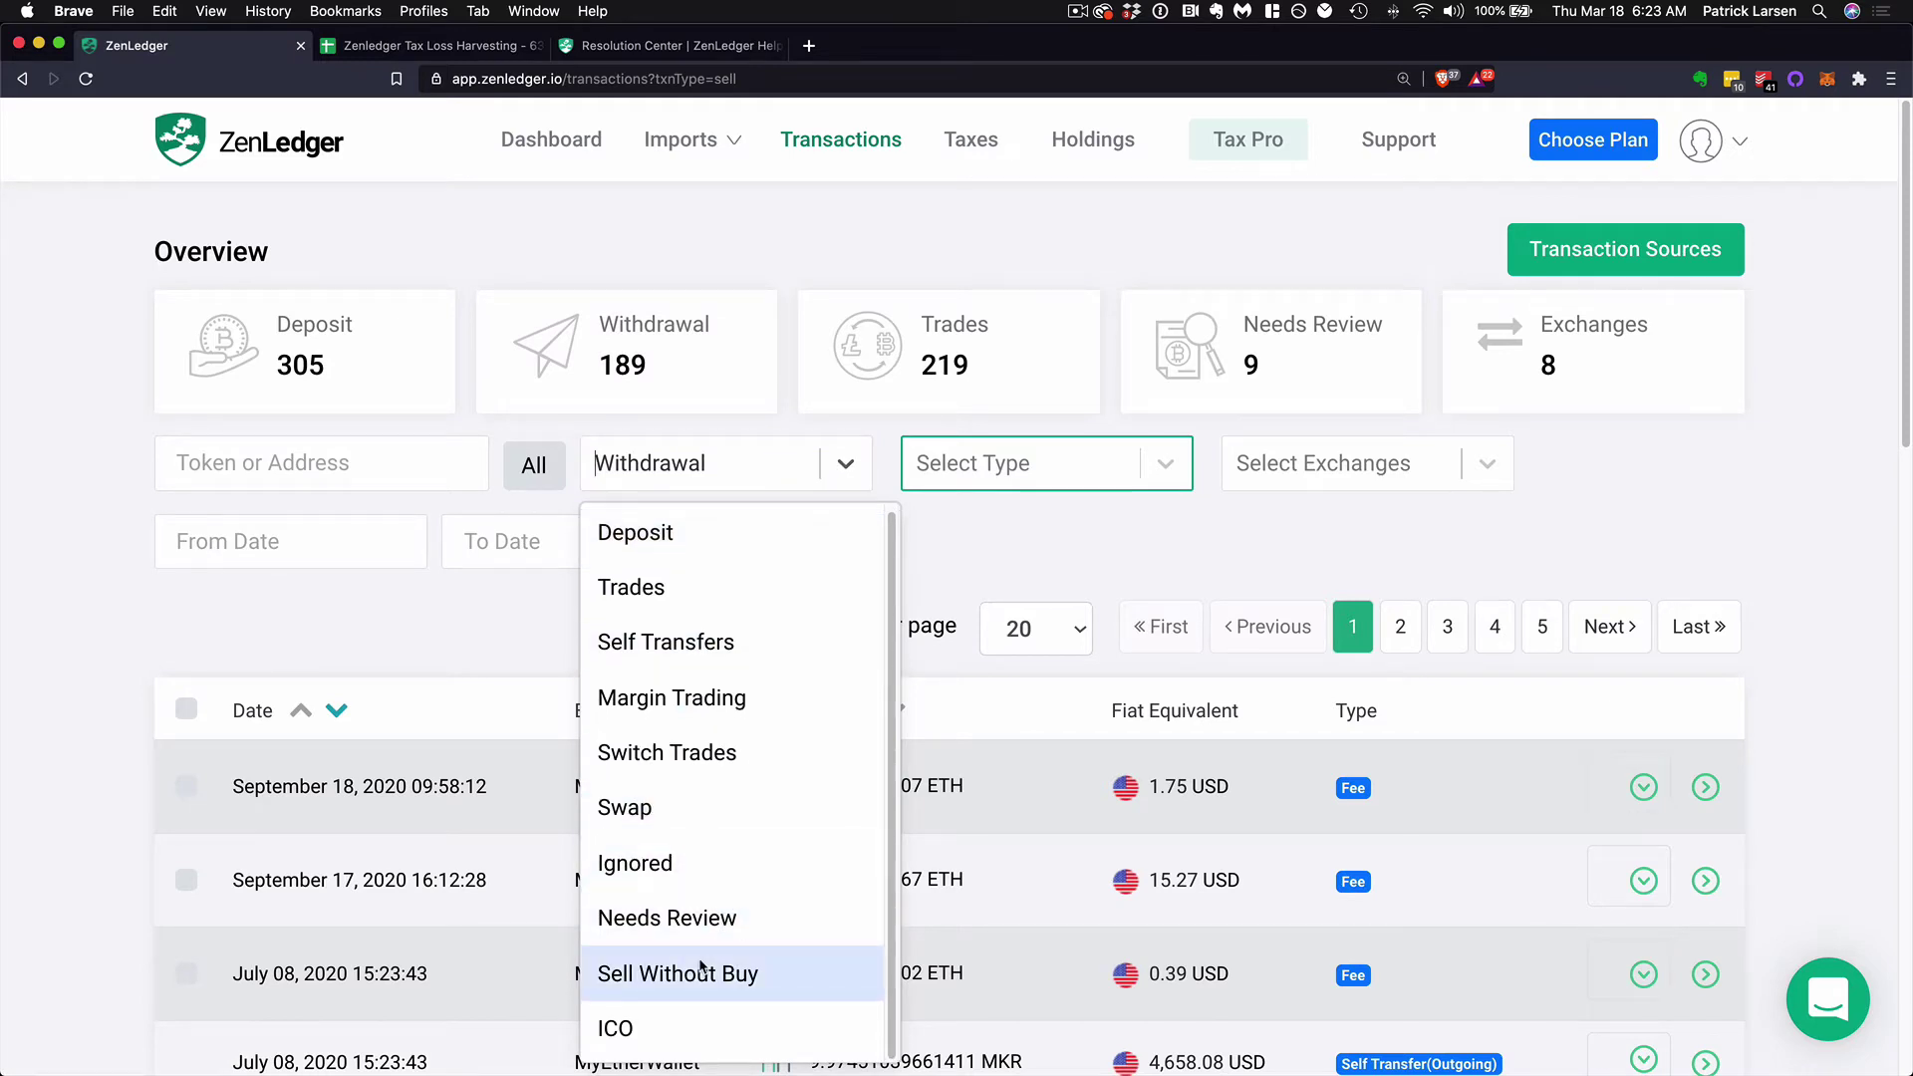
left_click(1285, 368)
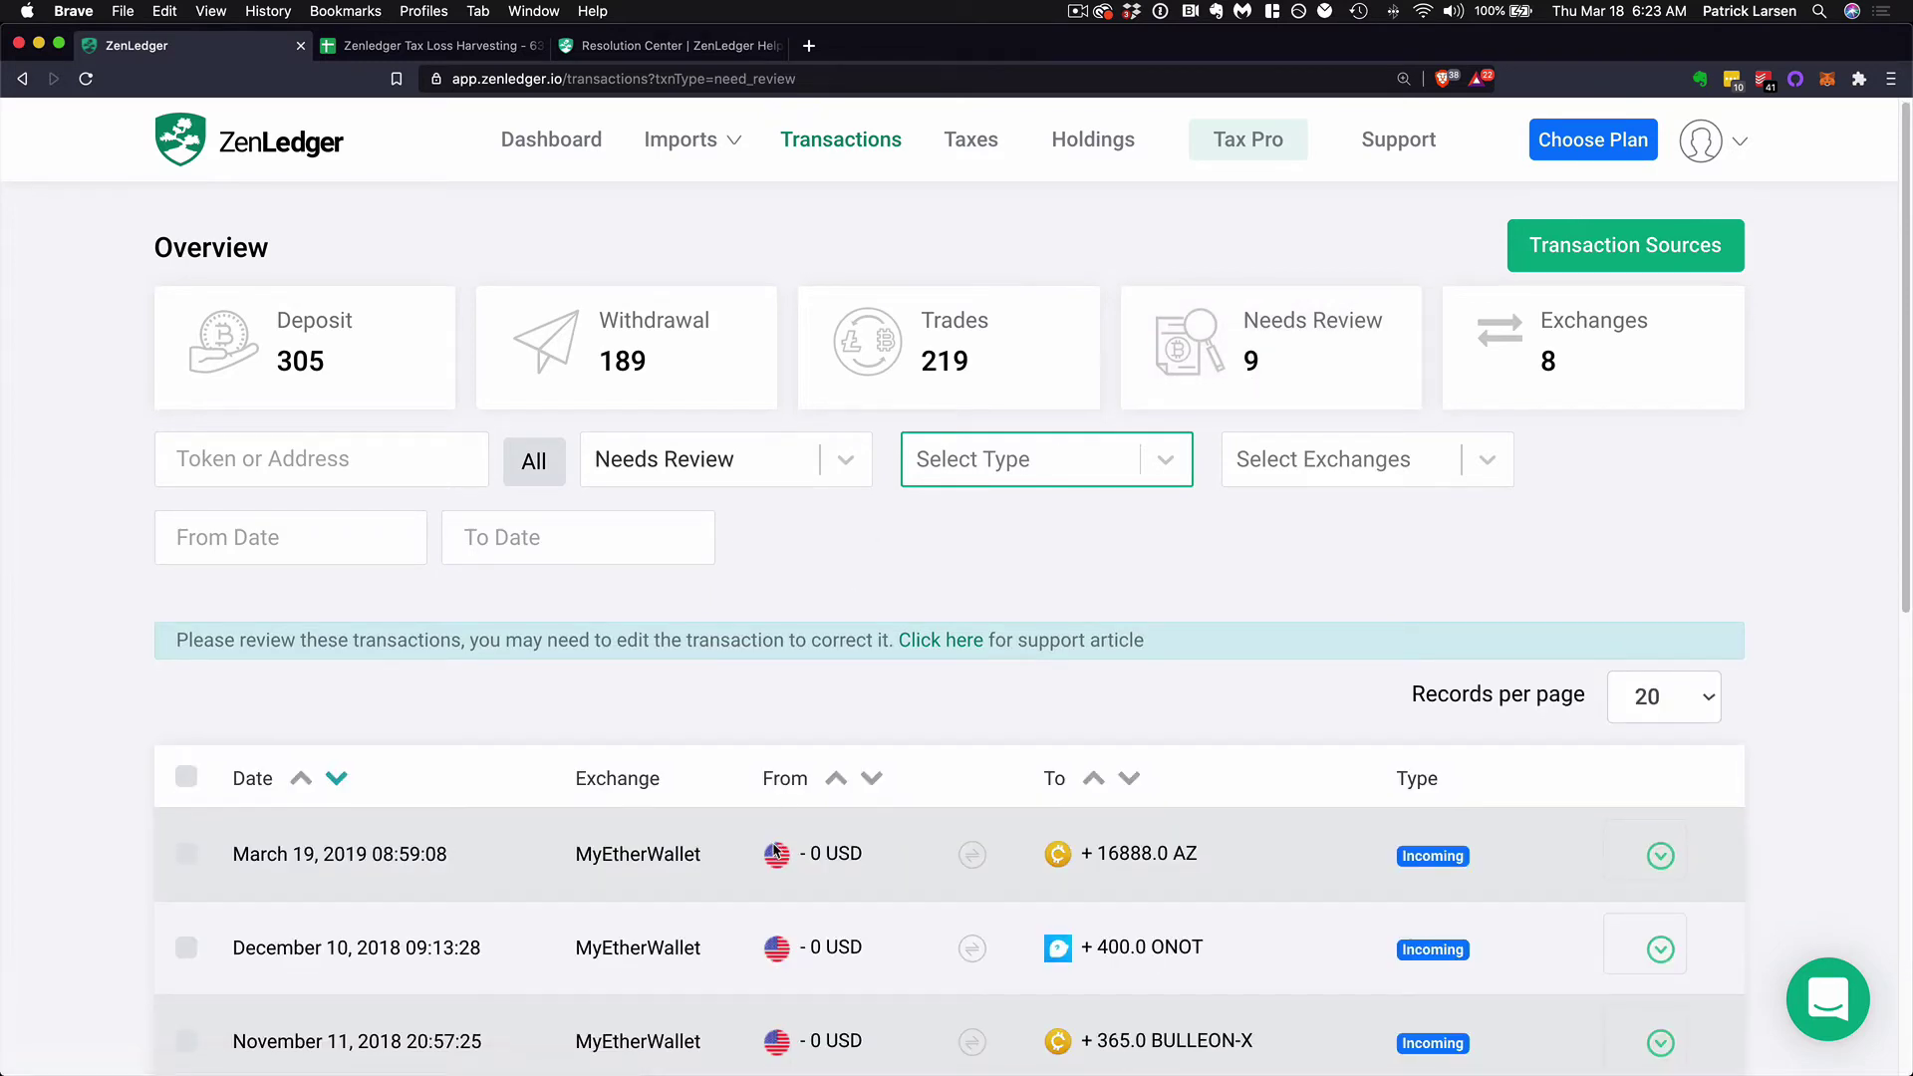
scroll(782, 855, "down", 4)
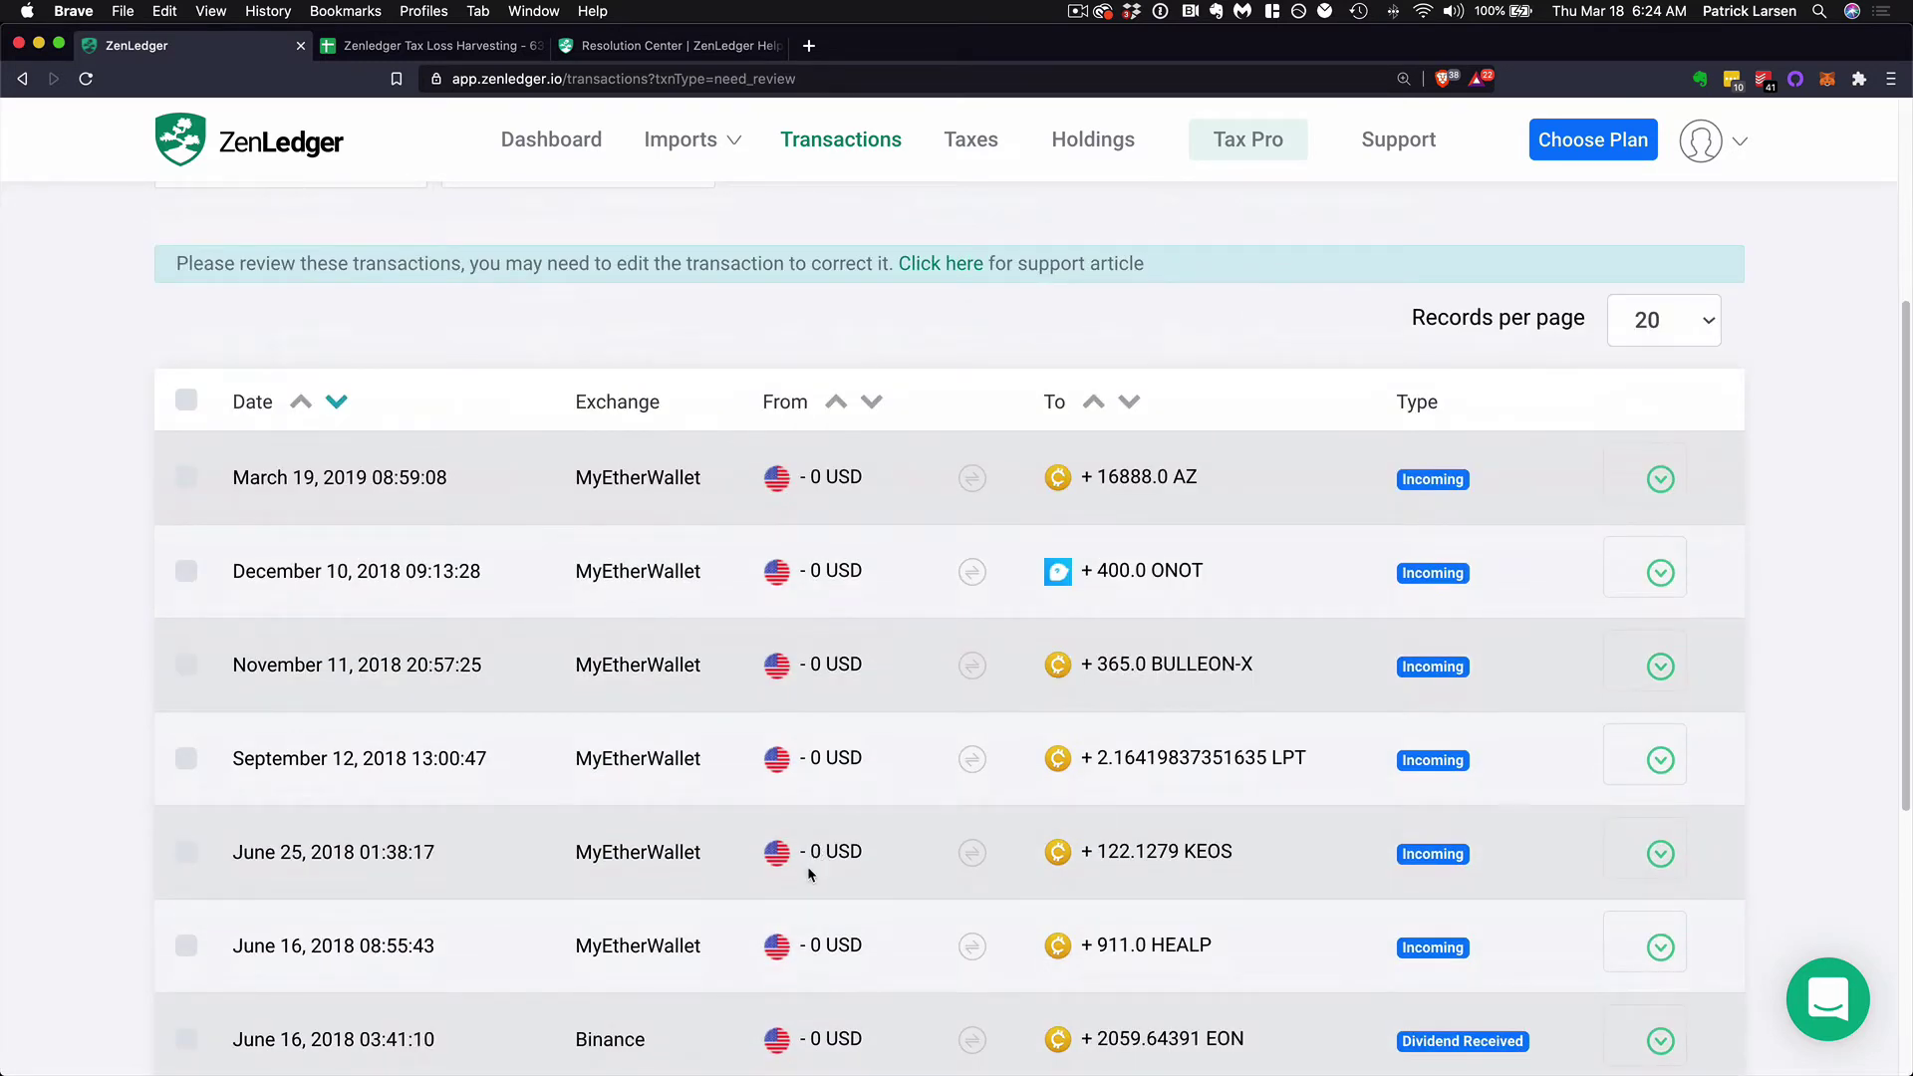
scroll(807, 865, "down", 1)
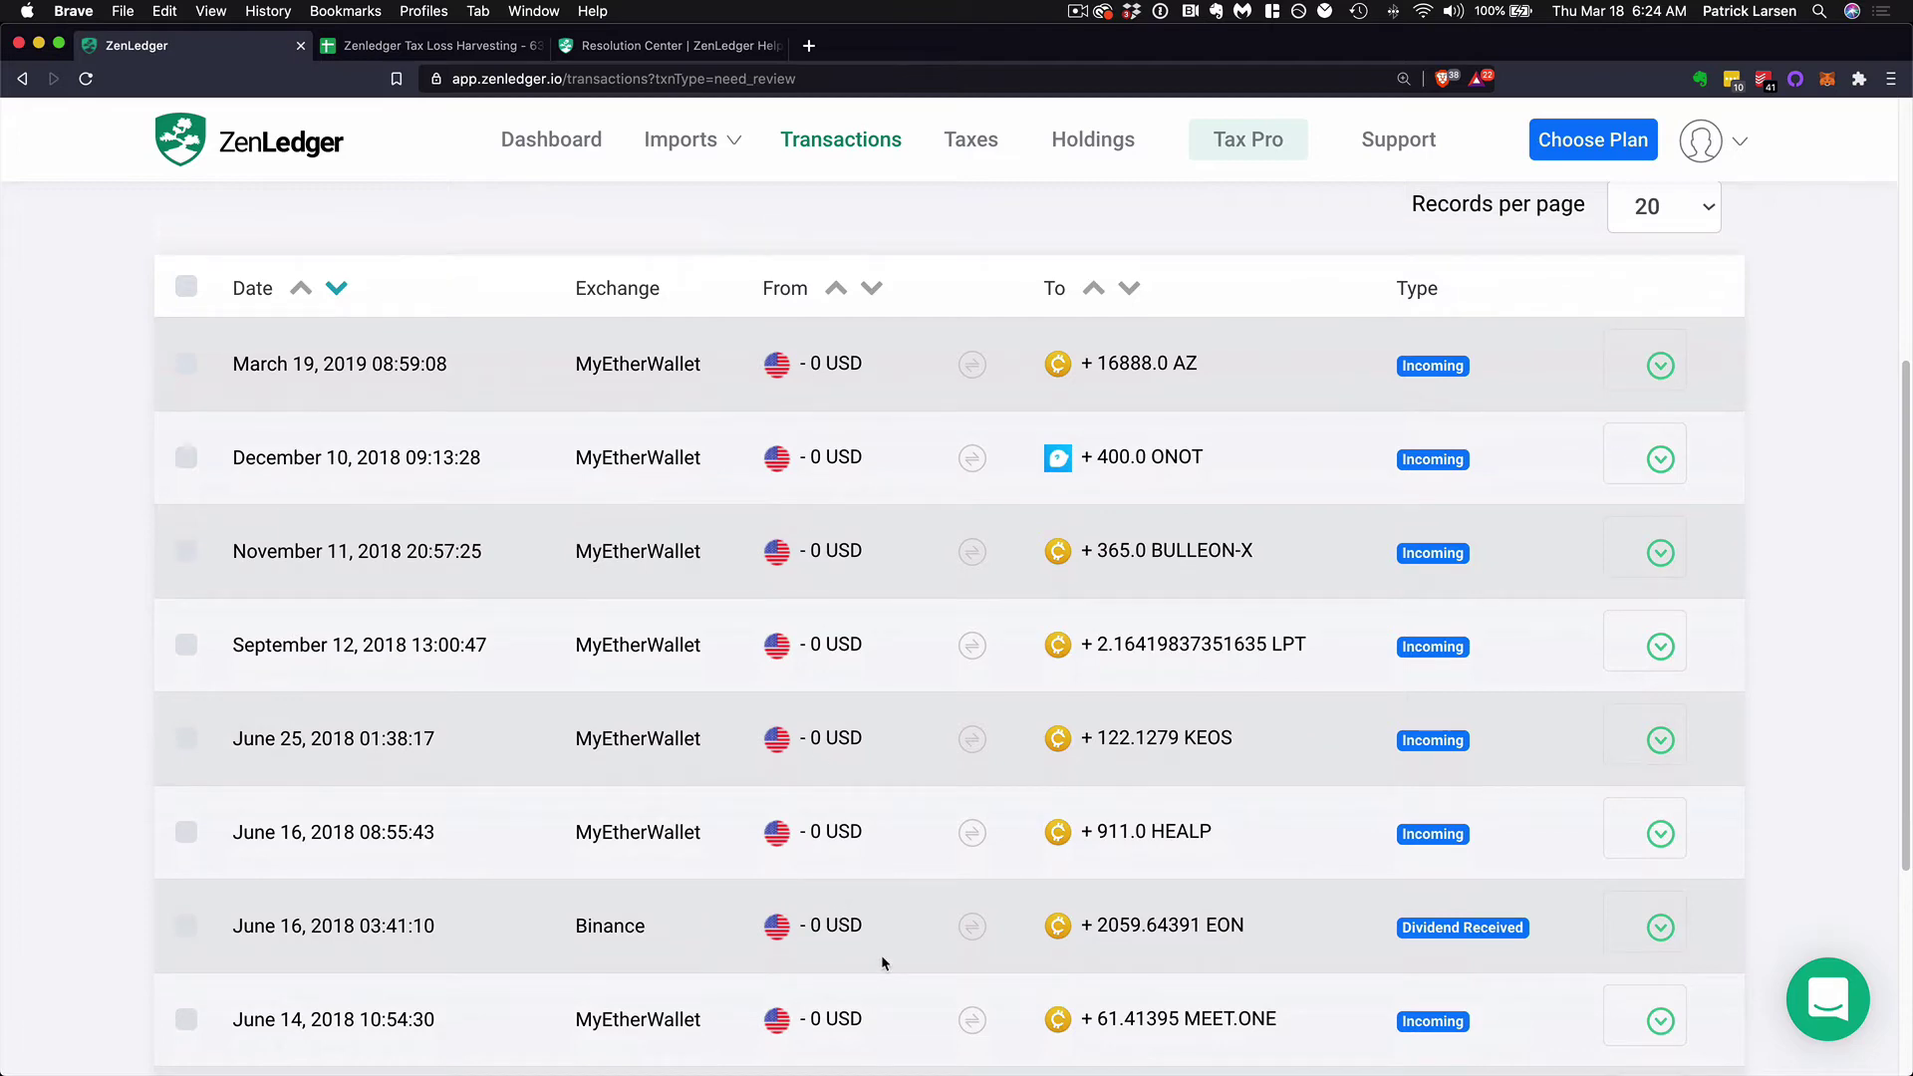
scroll(957, 819, "up", 5)
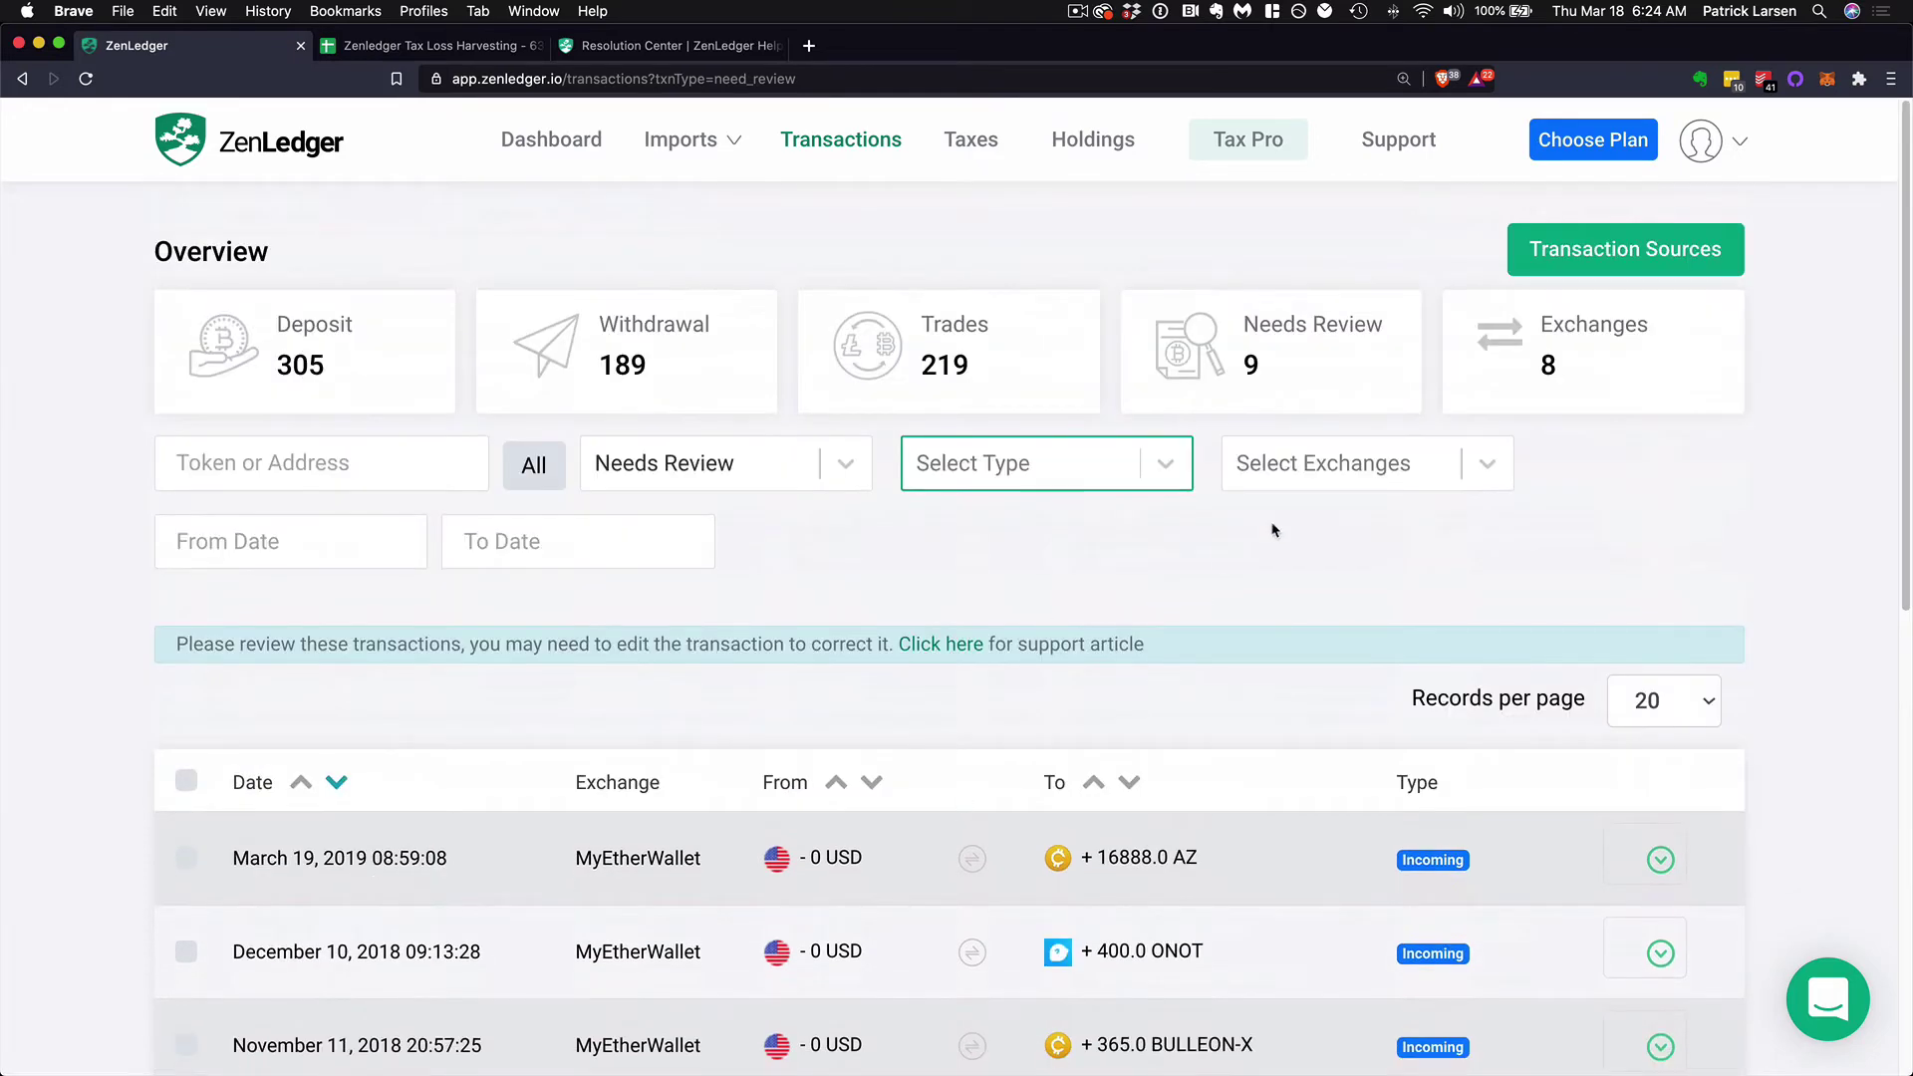
left_click(1533, 378)
Scroll the per-exchange table and open the Coinbase Pro snapshot options menu
scroll(939, 697, "down", 3)
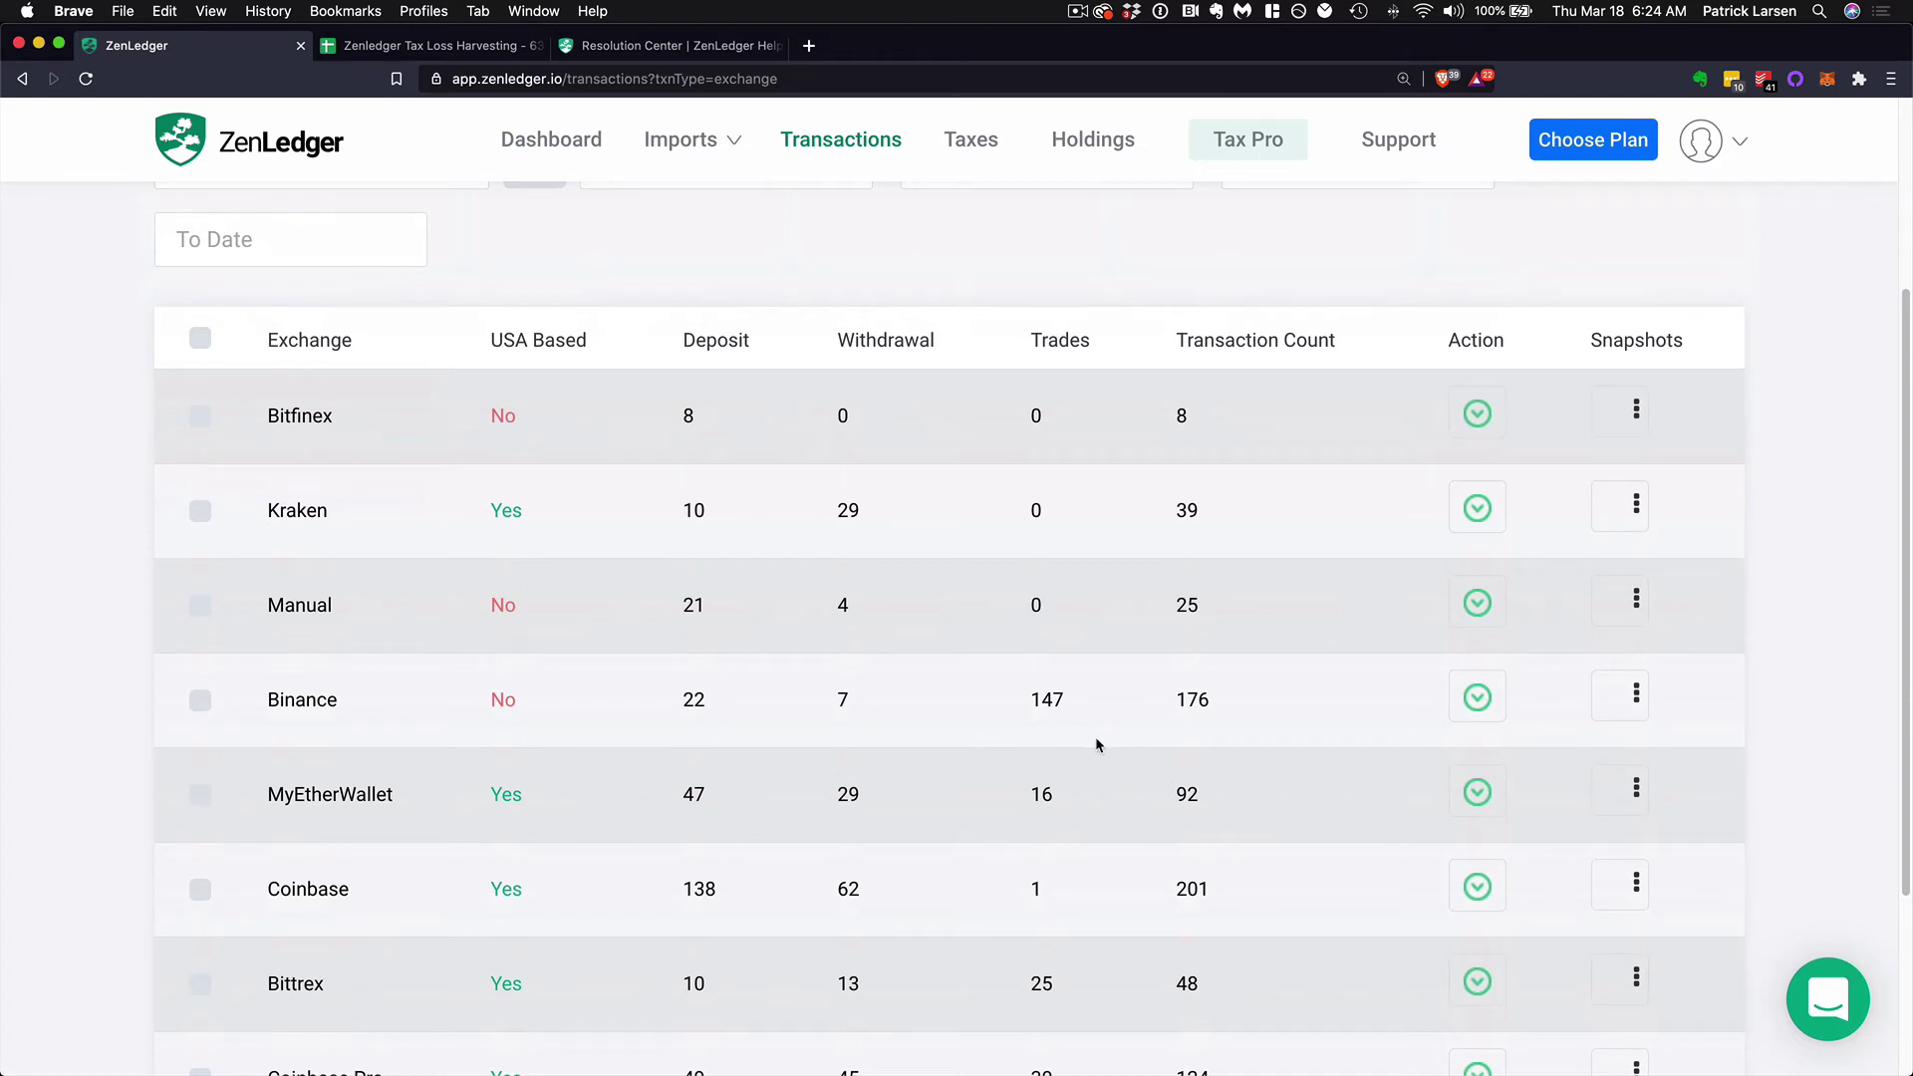
scroll(1021, 738, "down", 2)
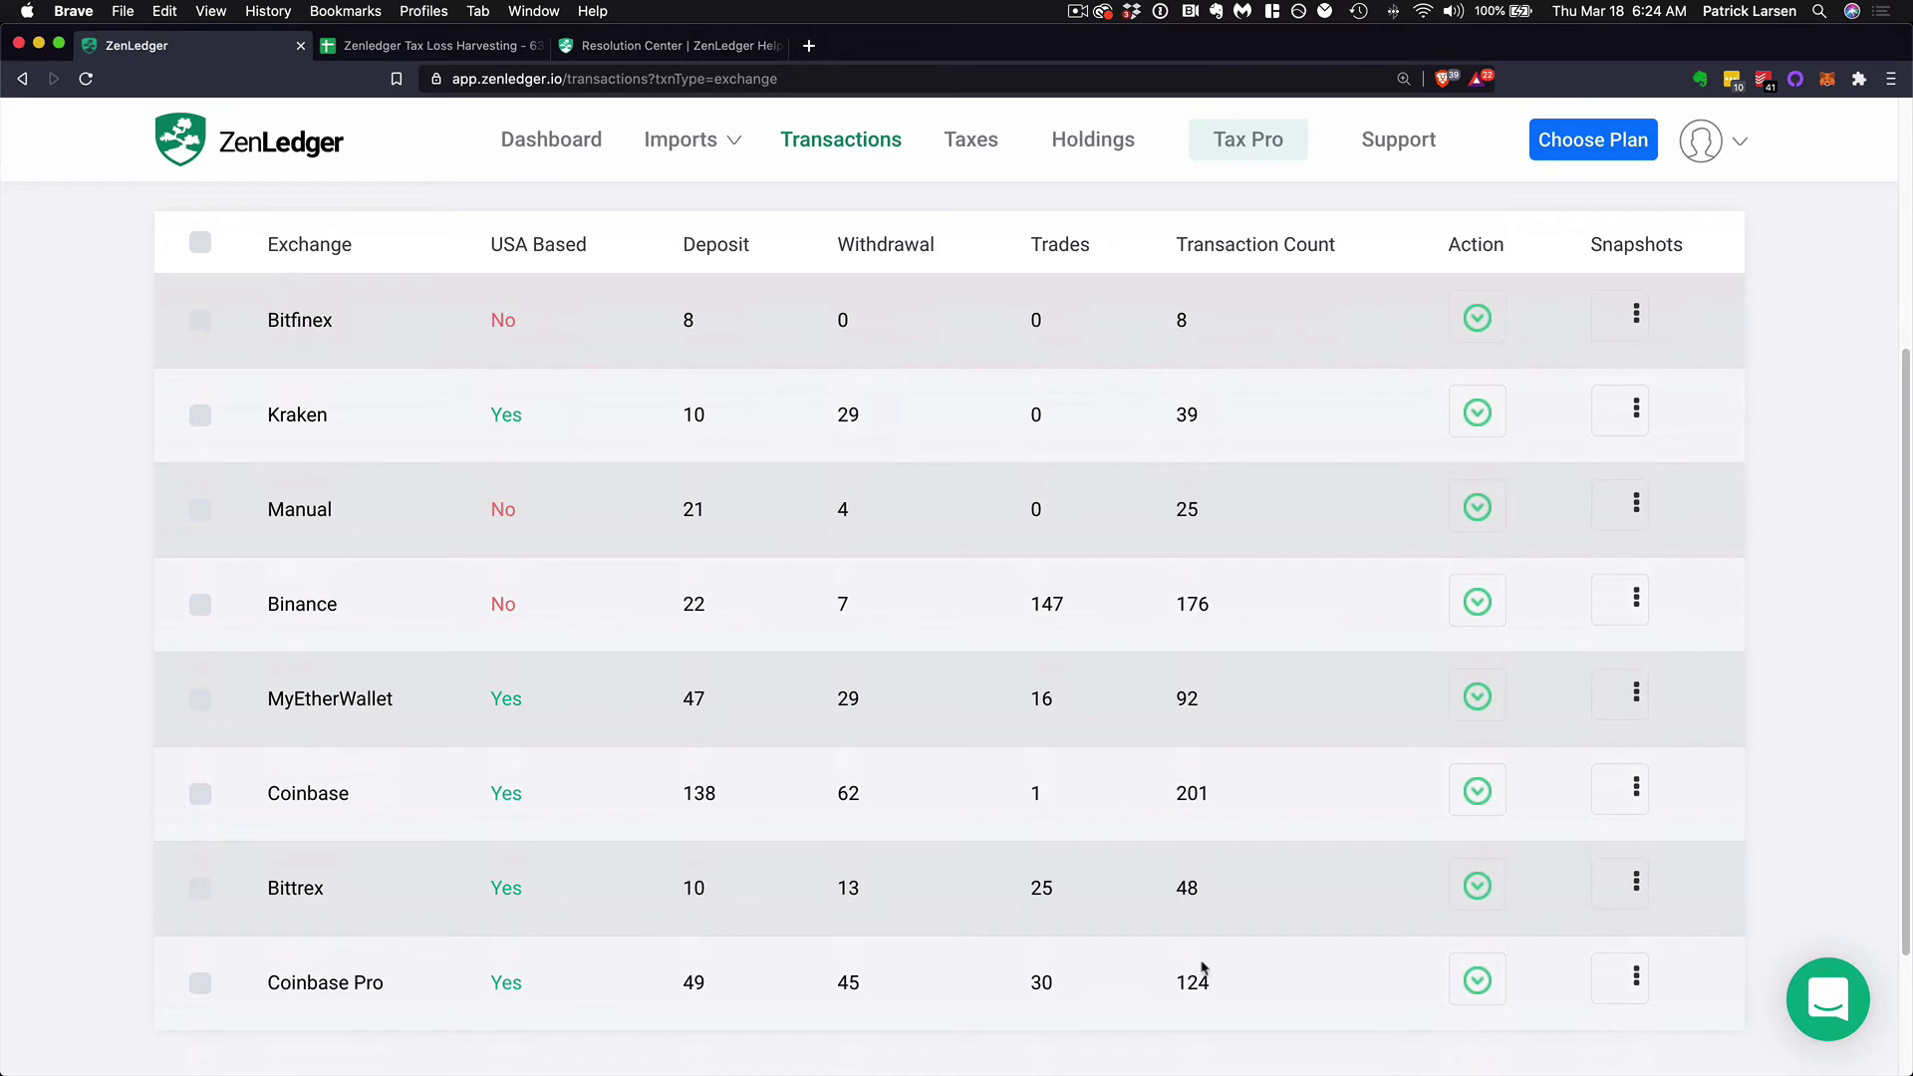
left_click(1632, 974)
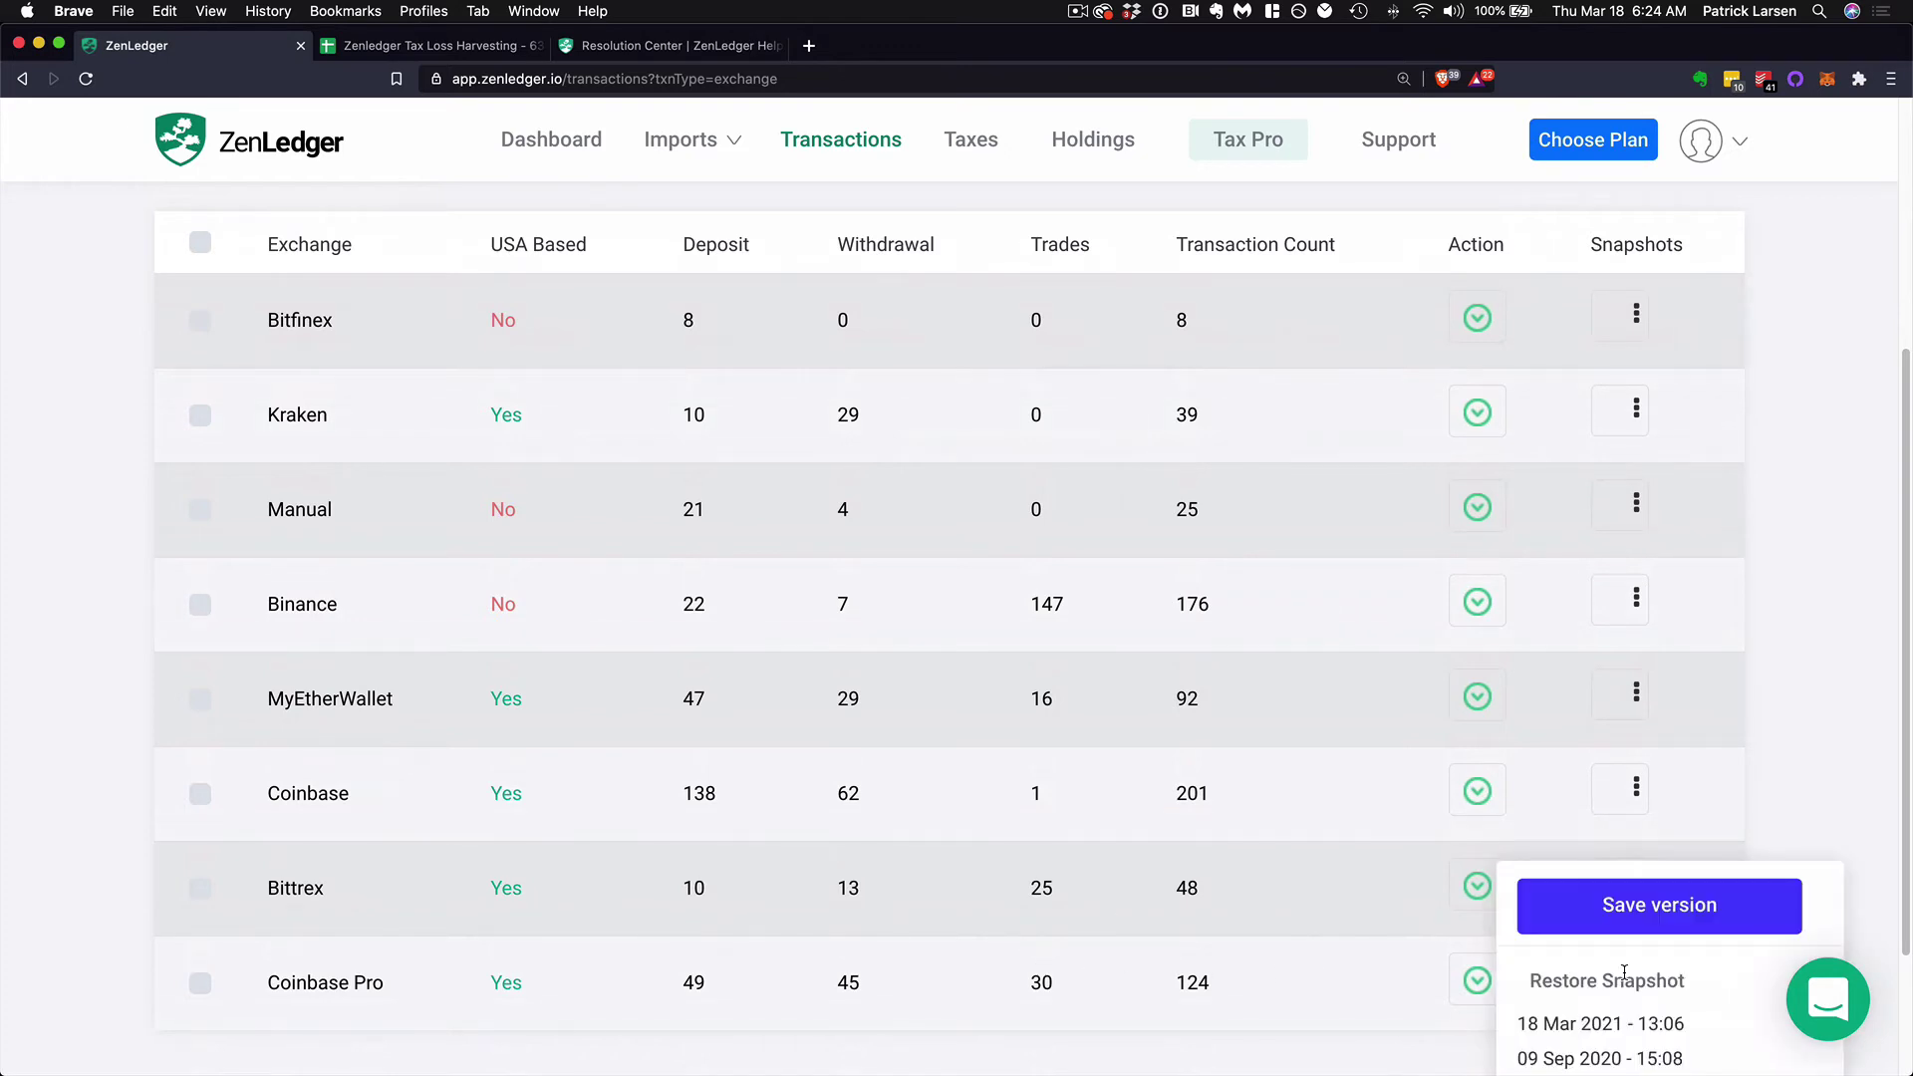
scroll(1259, 803, "up", 5)
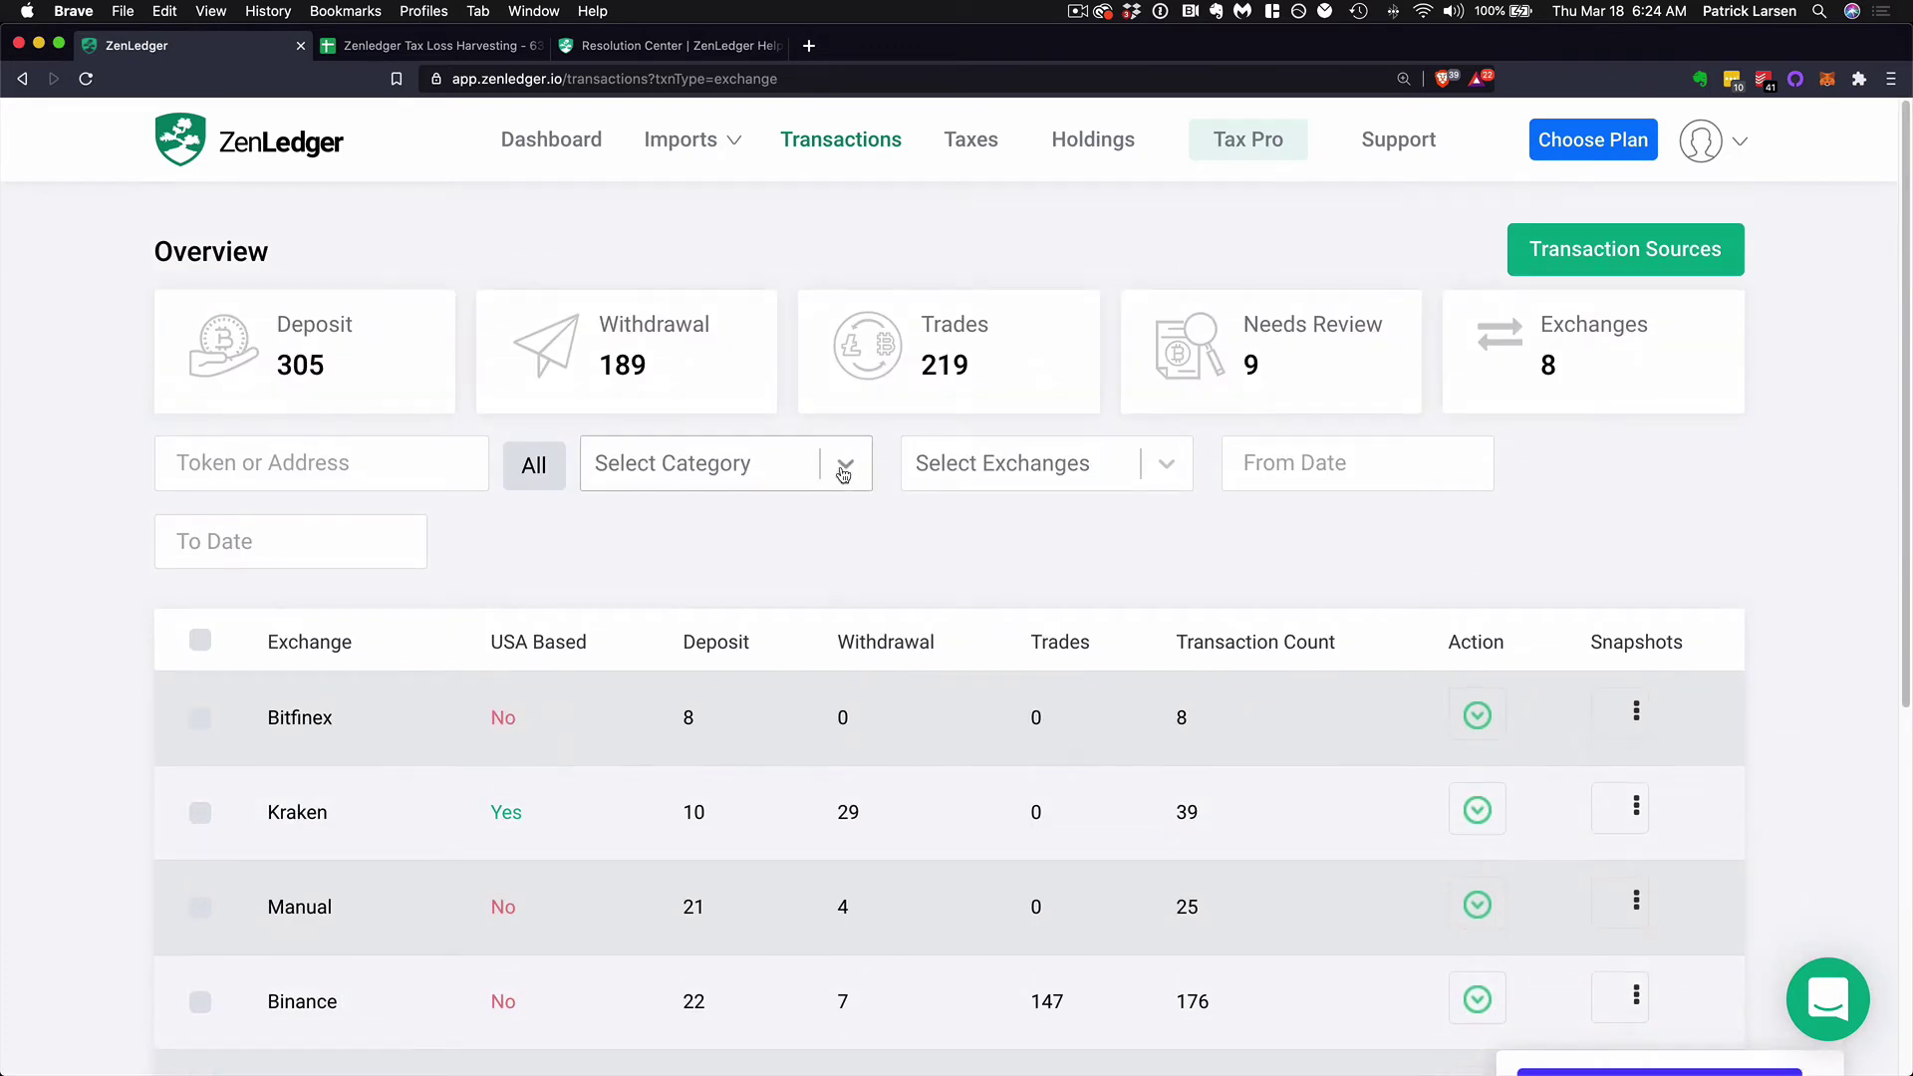
left_click(1532, 255)
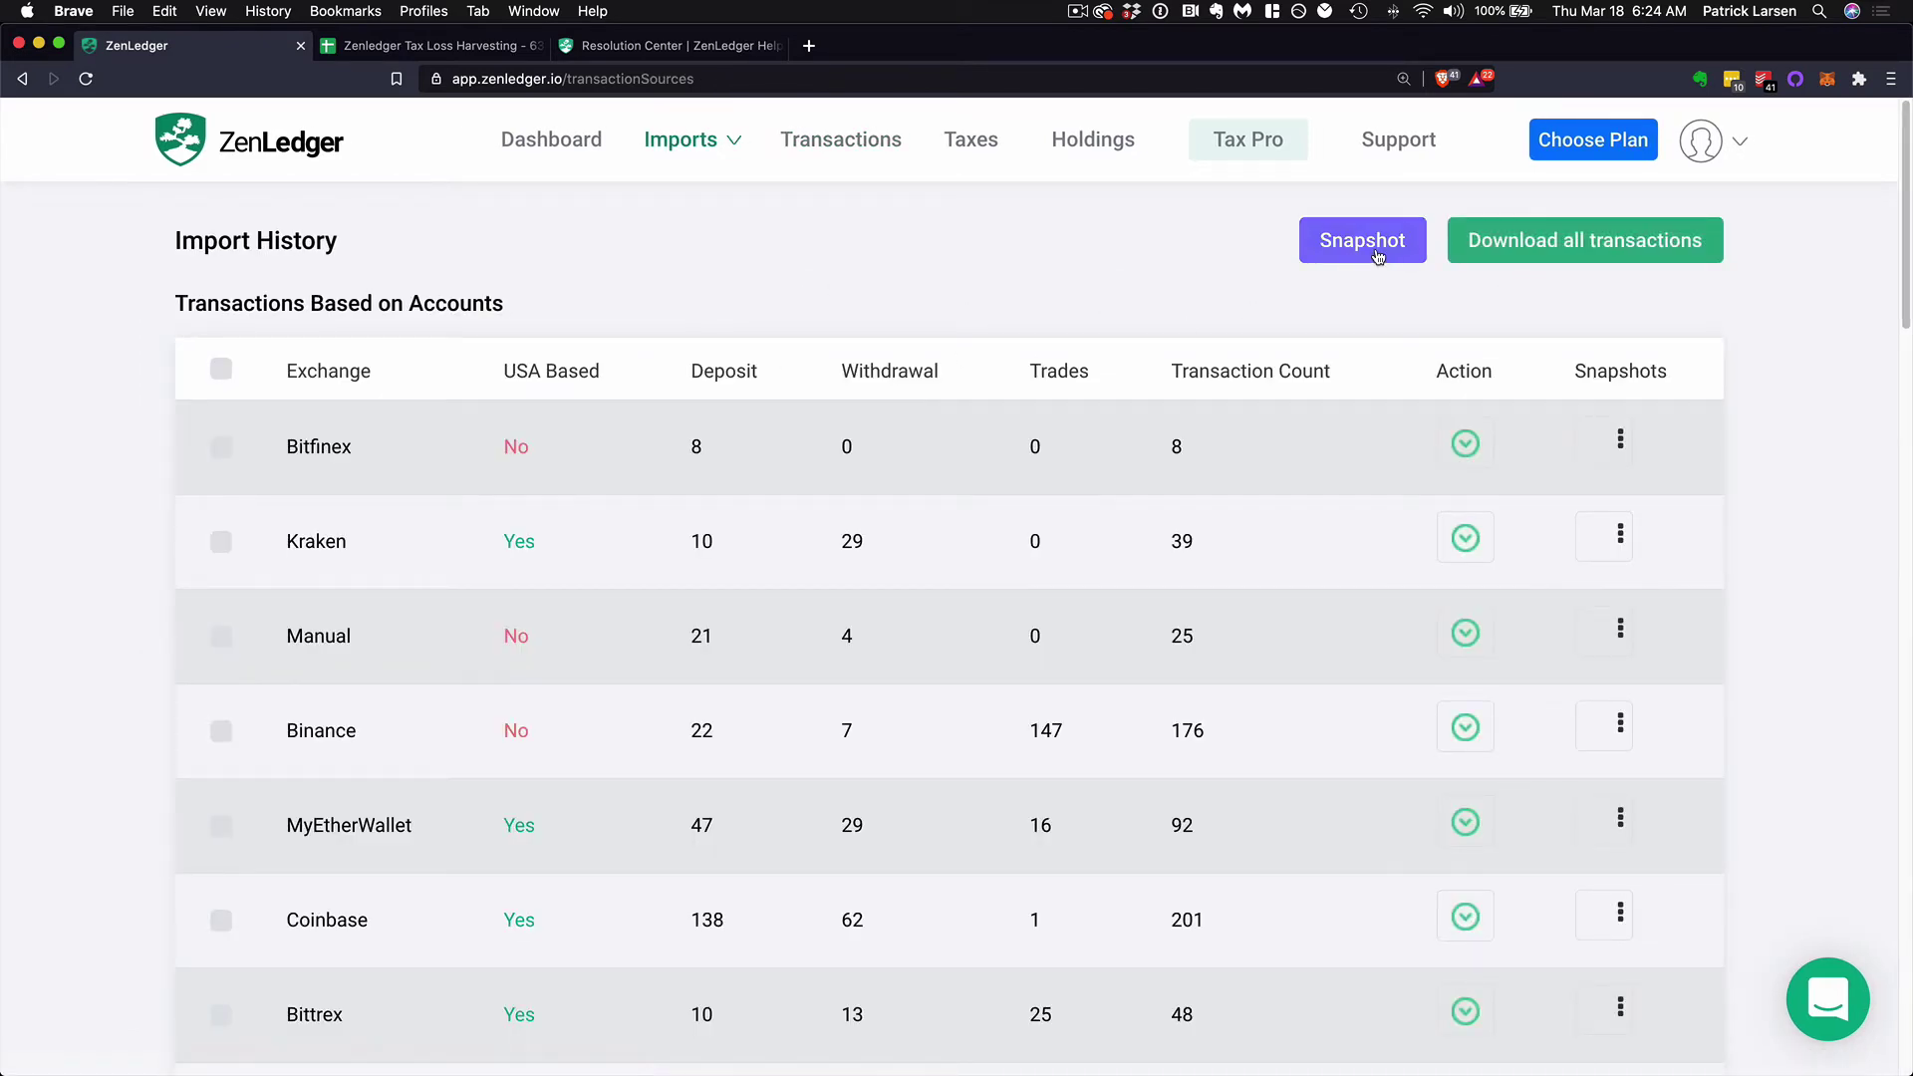
Start a new snapshot version from the snapshot options, then cancel without saving
left_click(1378, 257)
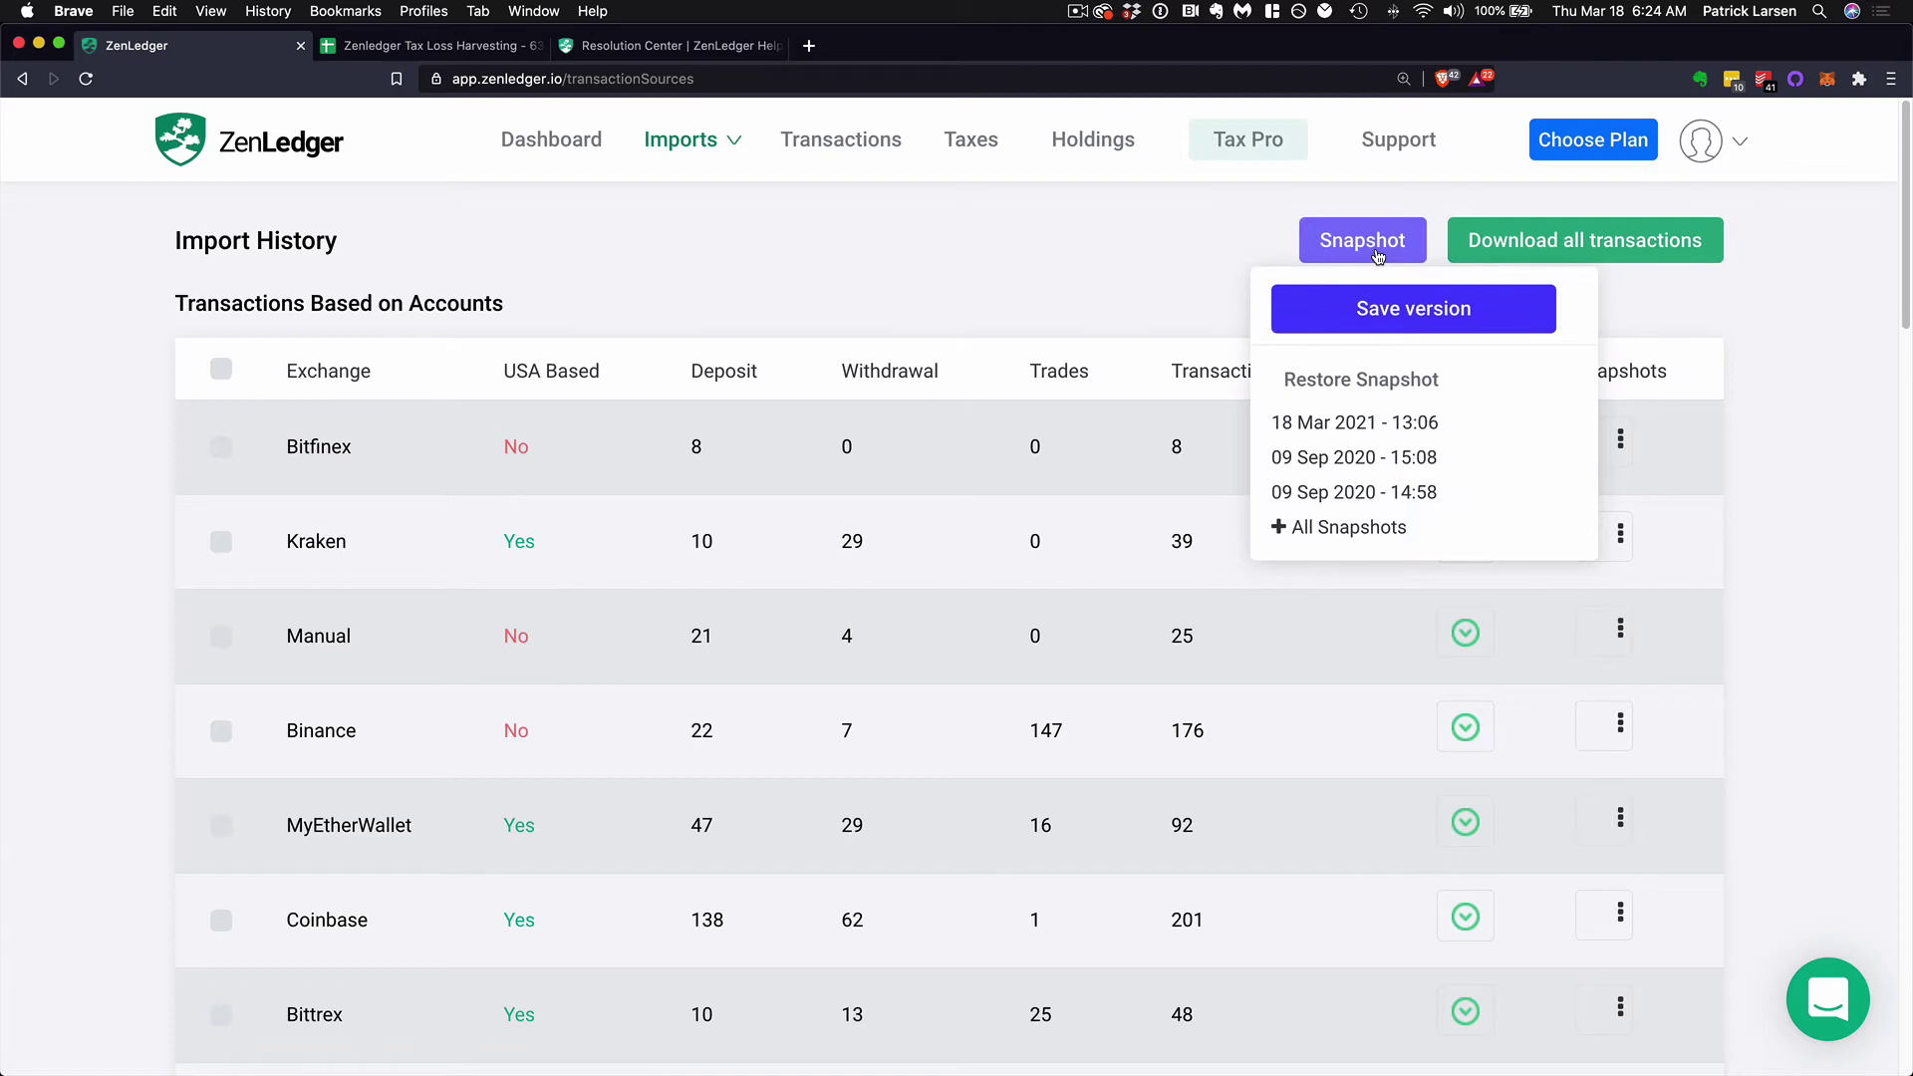
left_click(1389, 311)
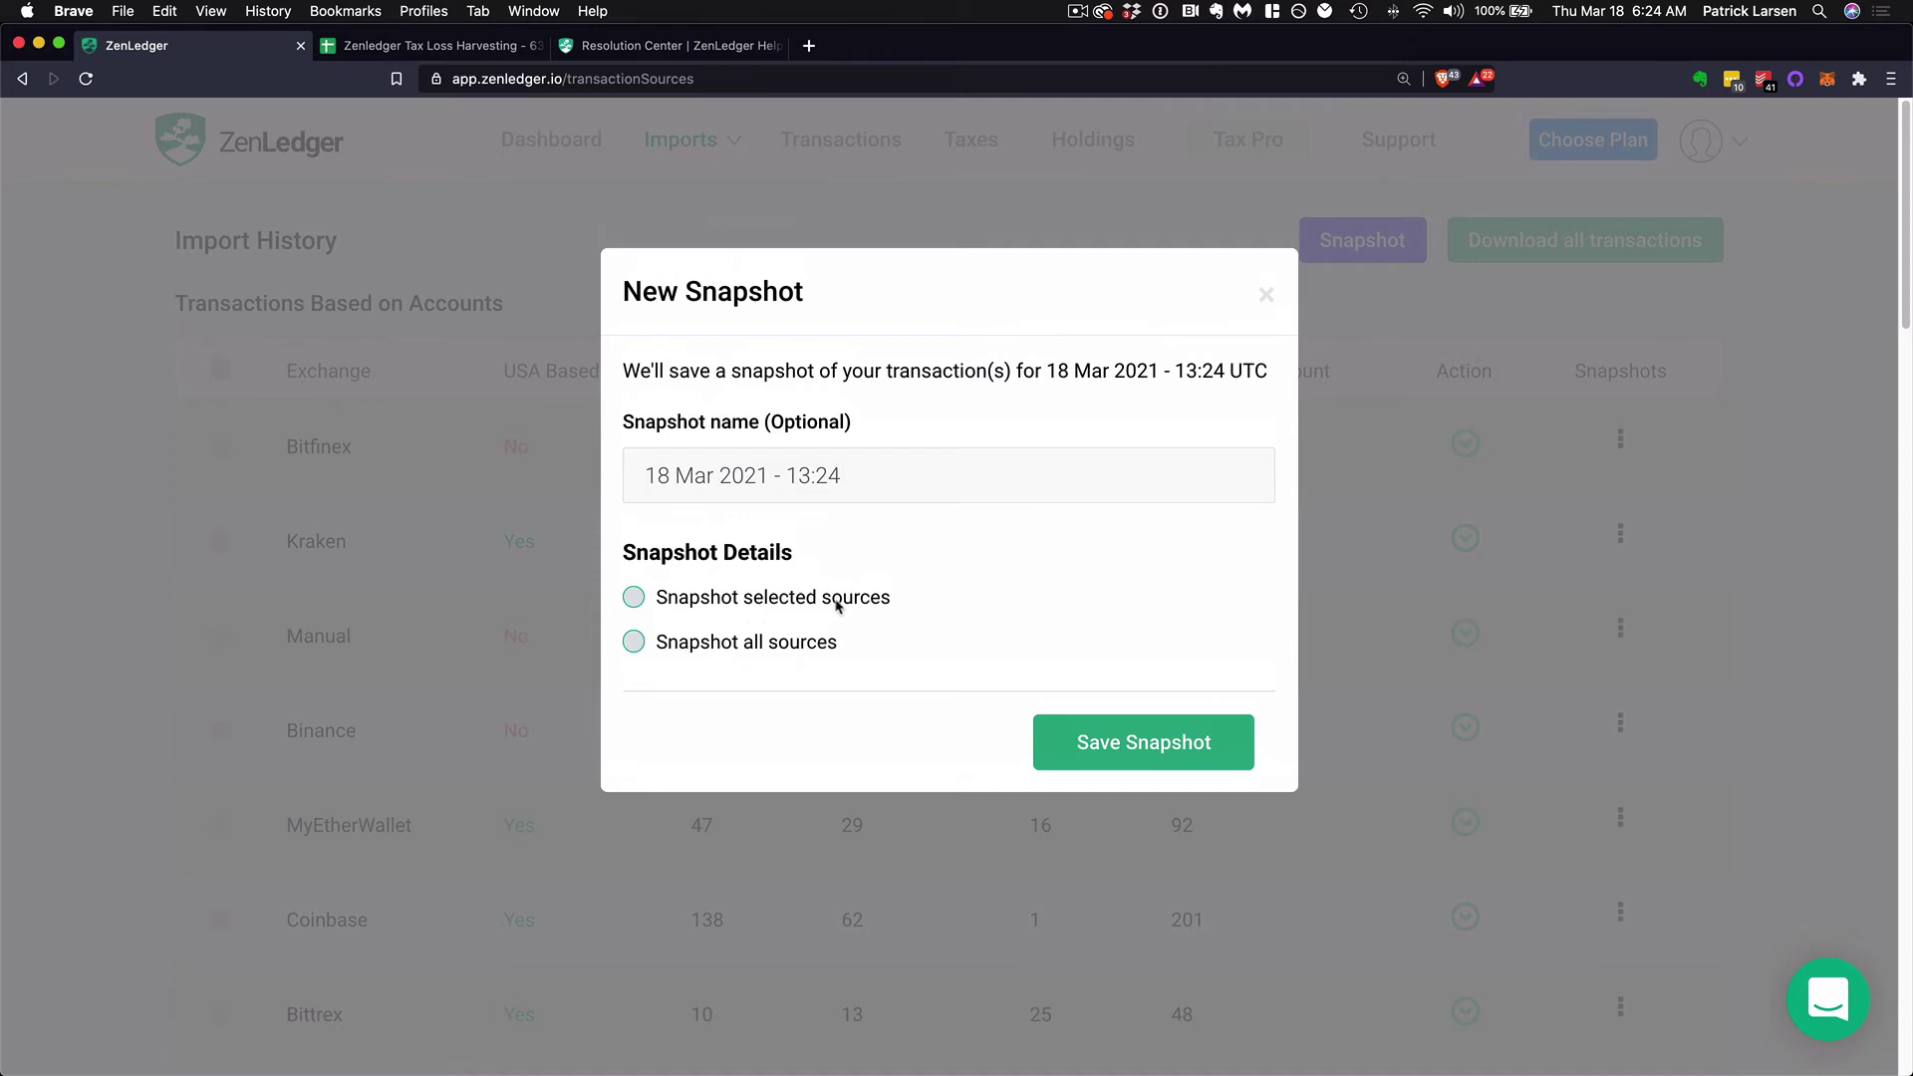
left_click(1266, 296)
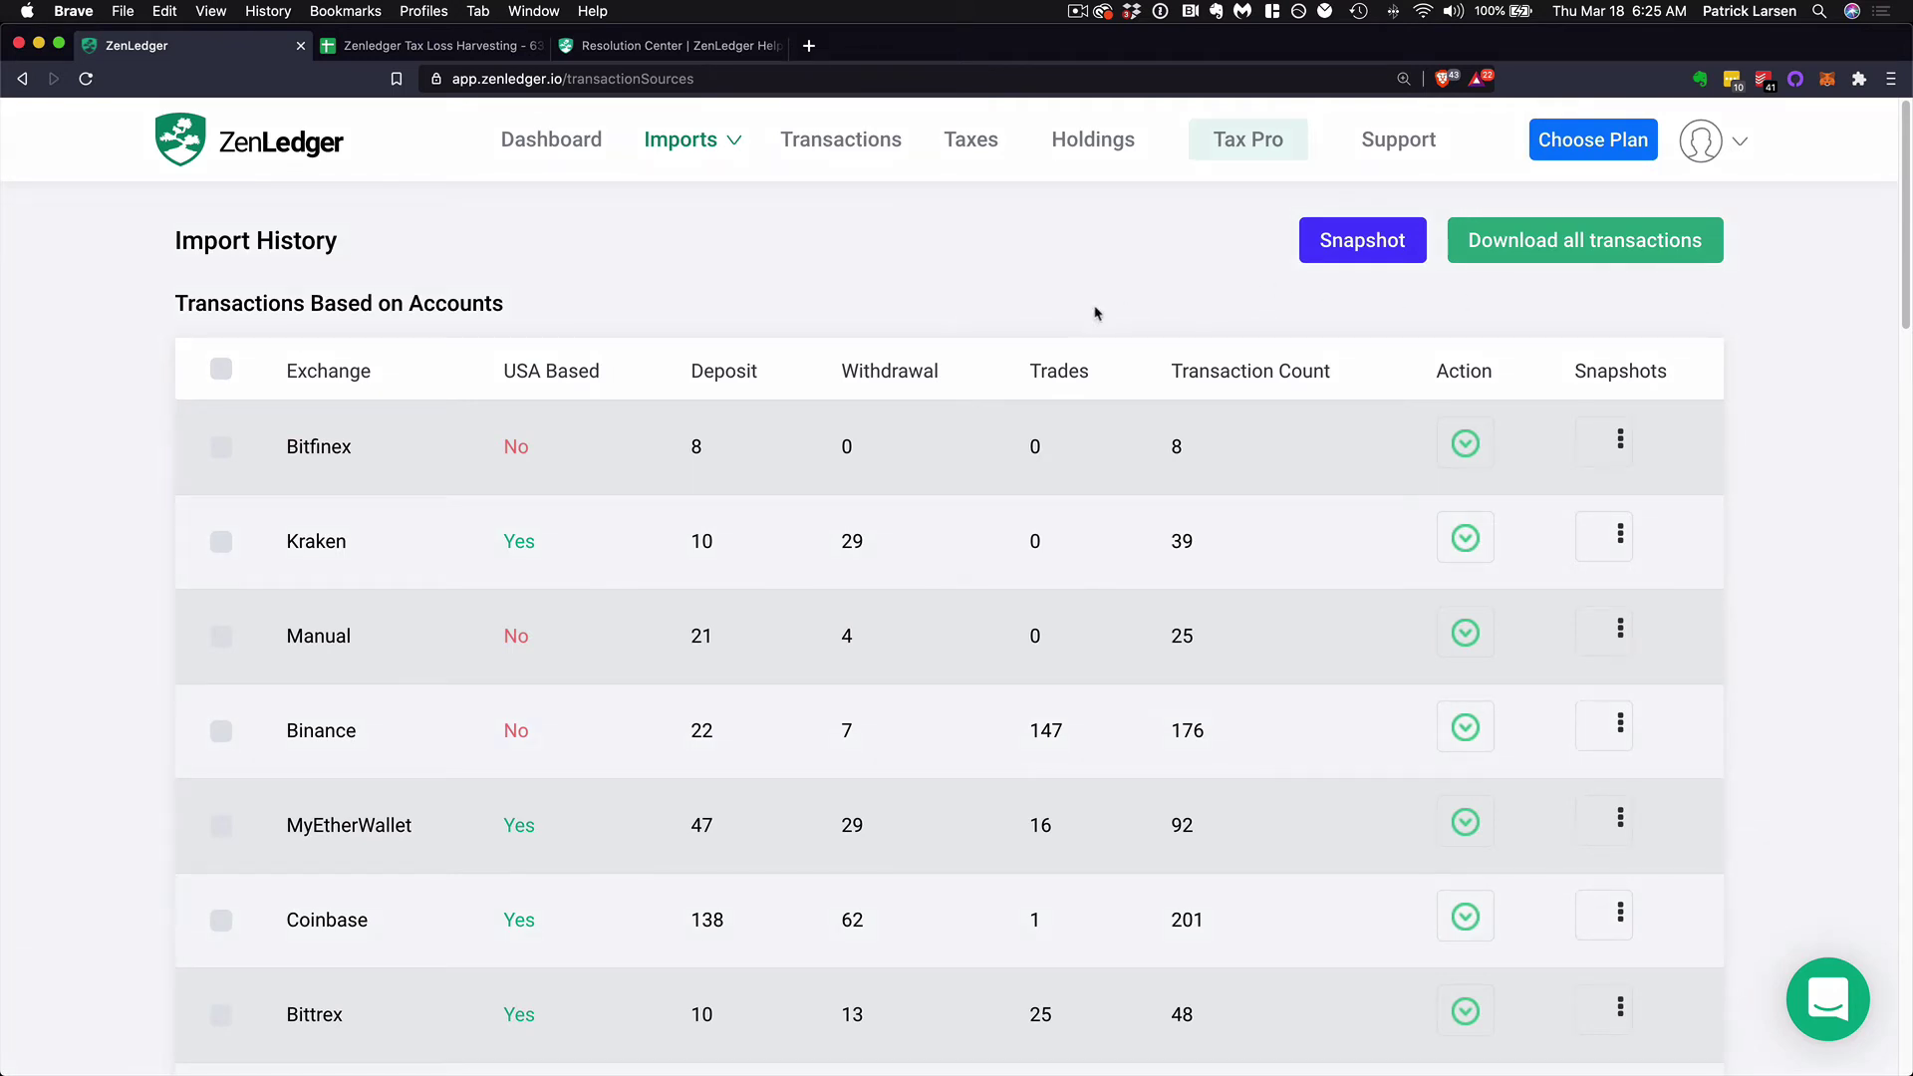
left_click(979, 154)
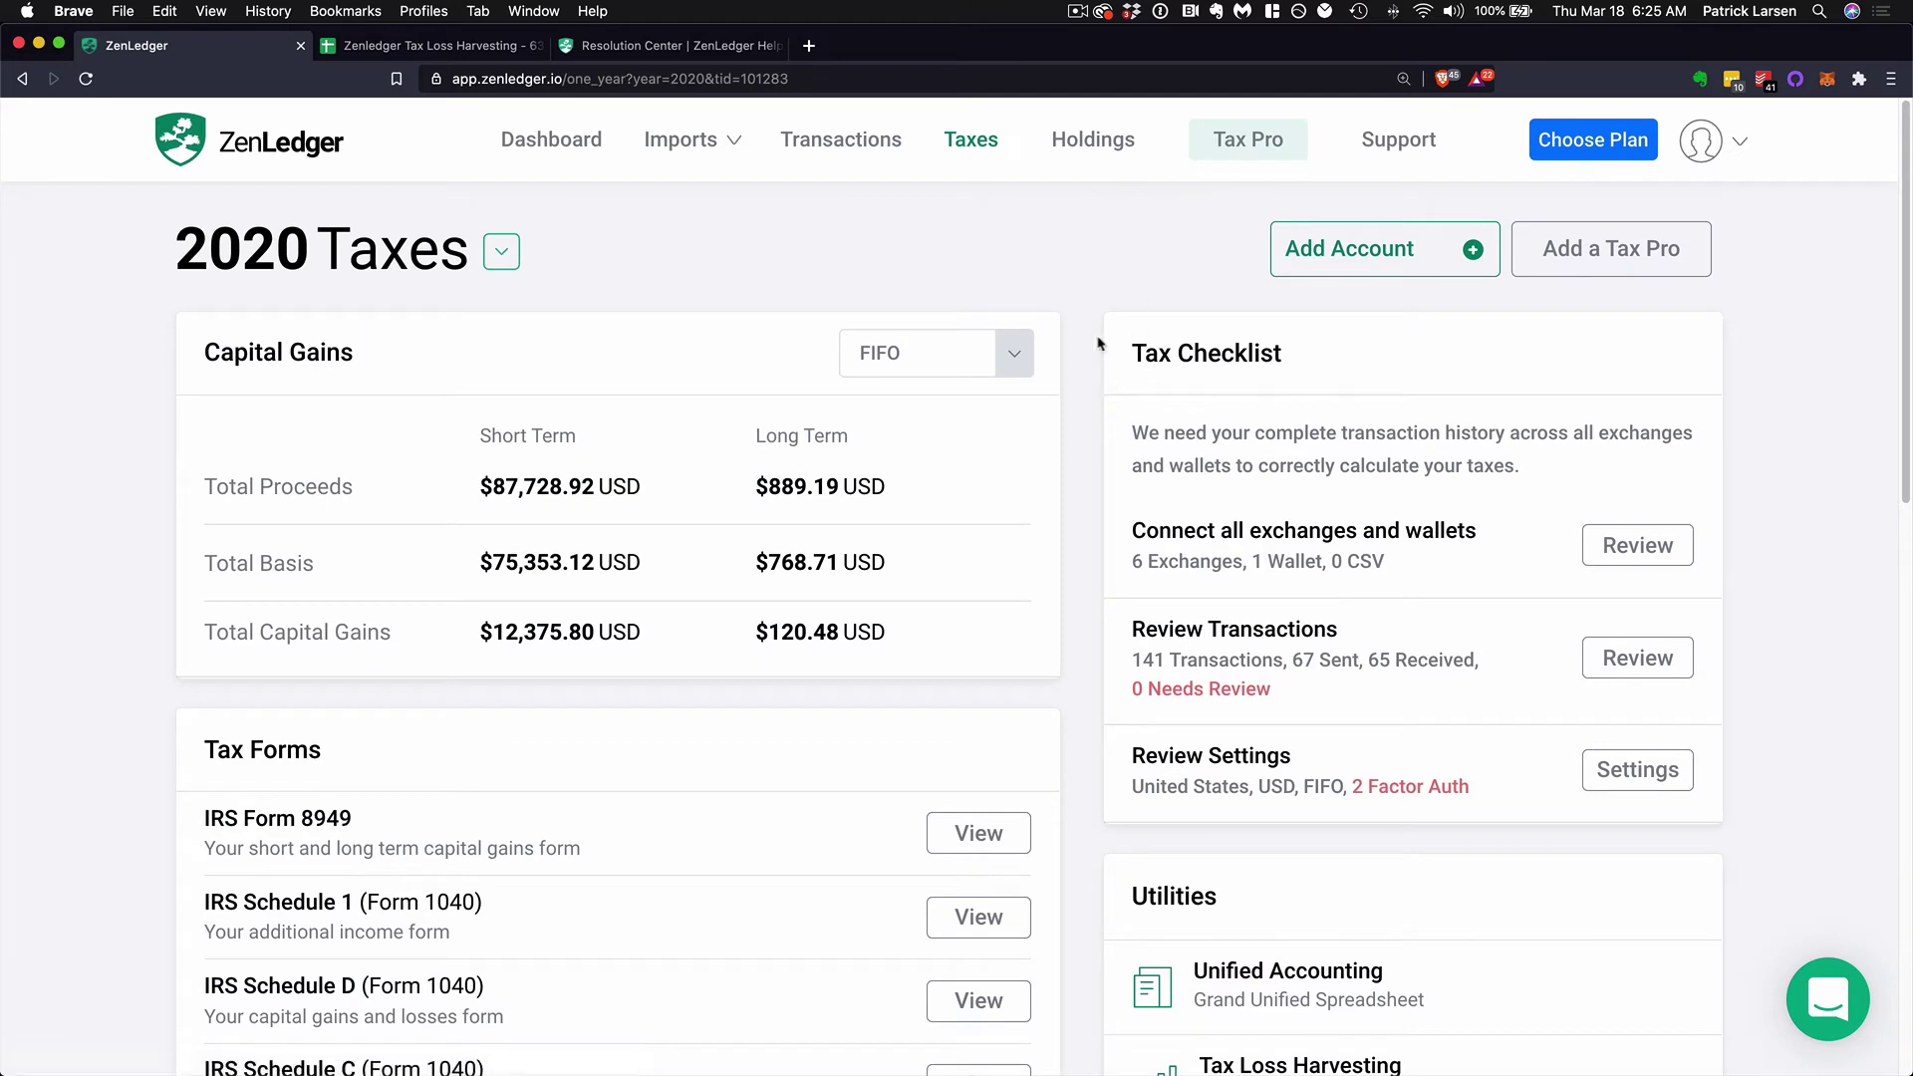
View the tax-year and cost-basis lists, keeping 2020 and FIFO unchanged
left_click(501, 251)
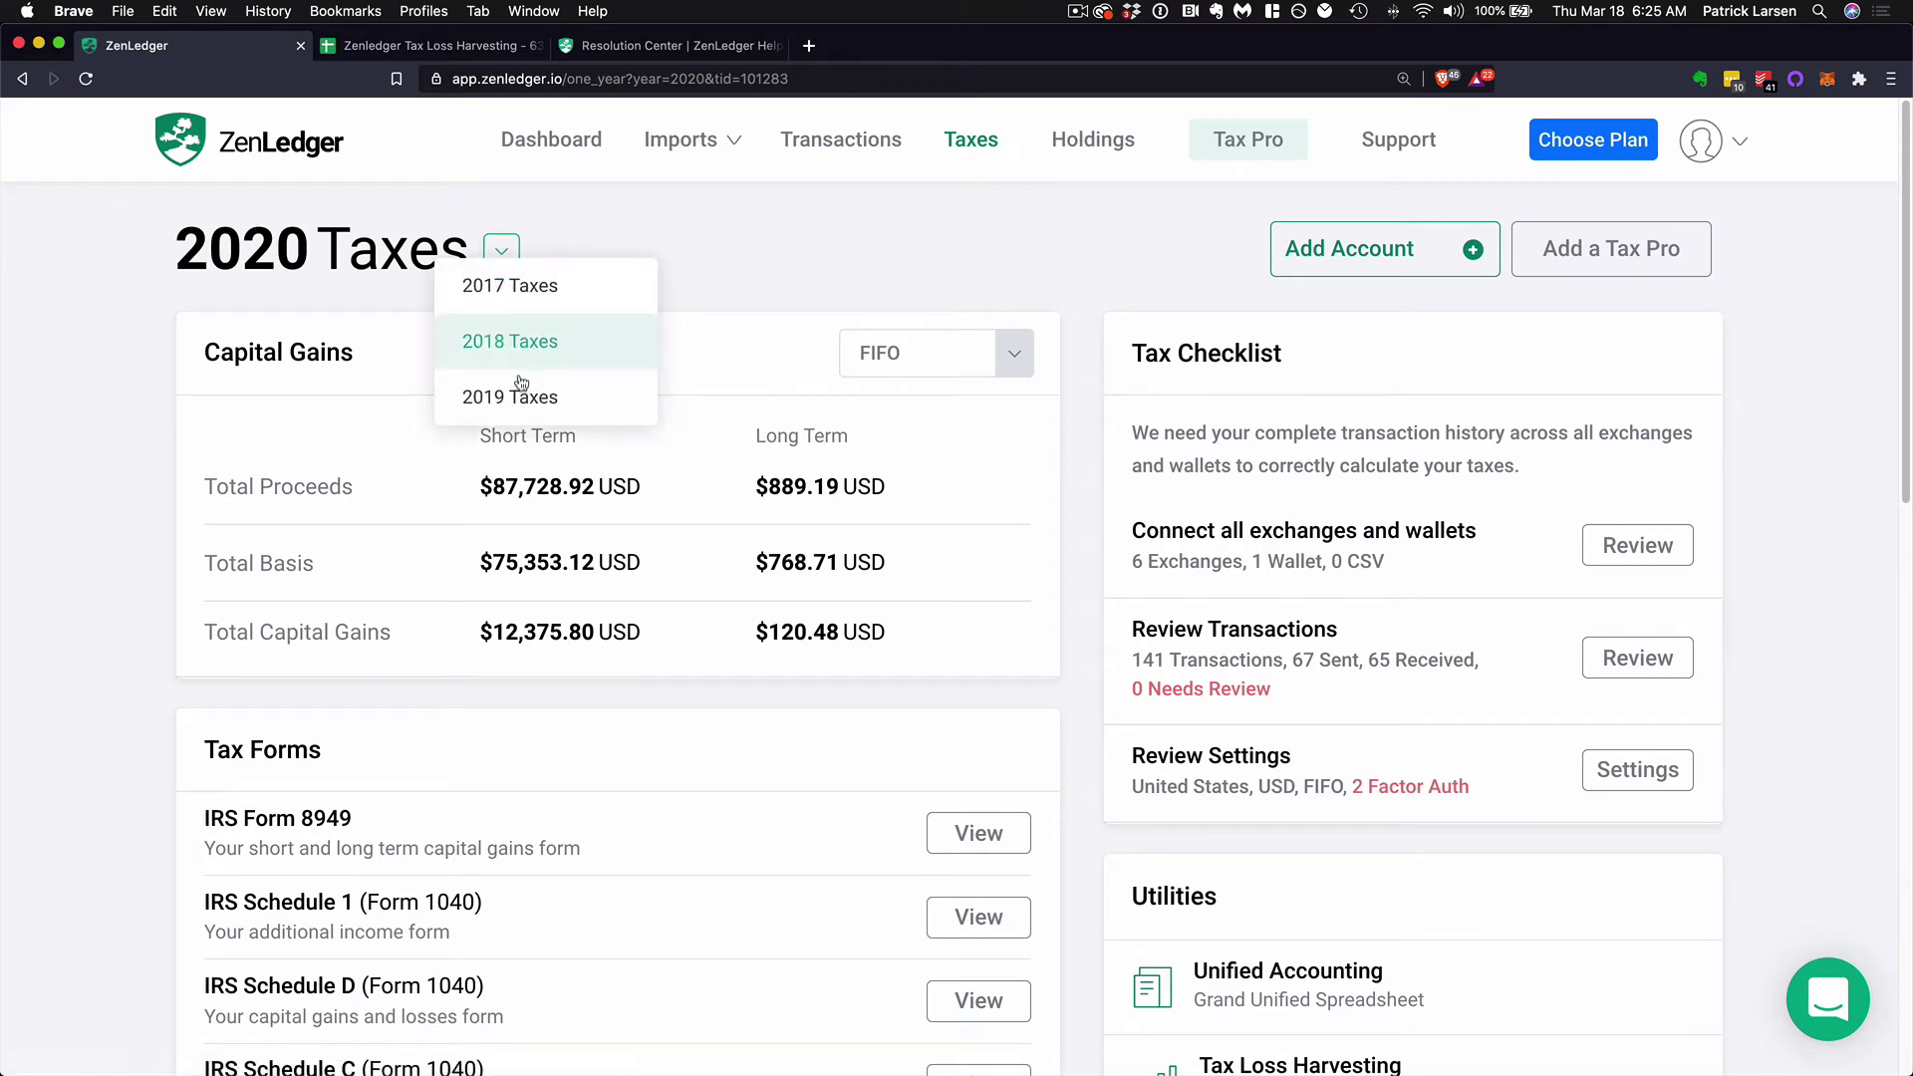
left_click(727, 243)
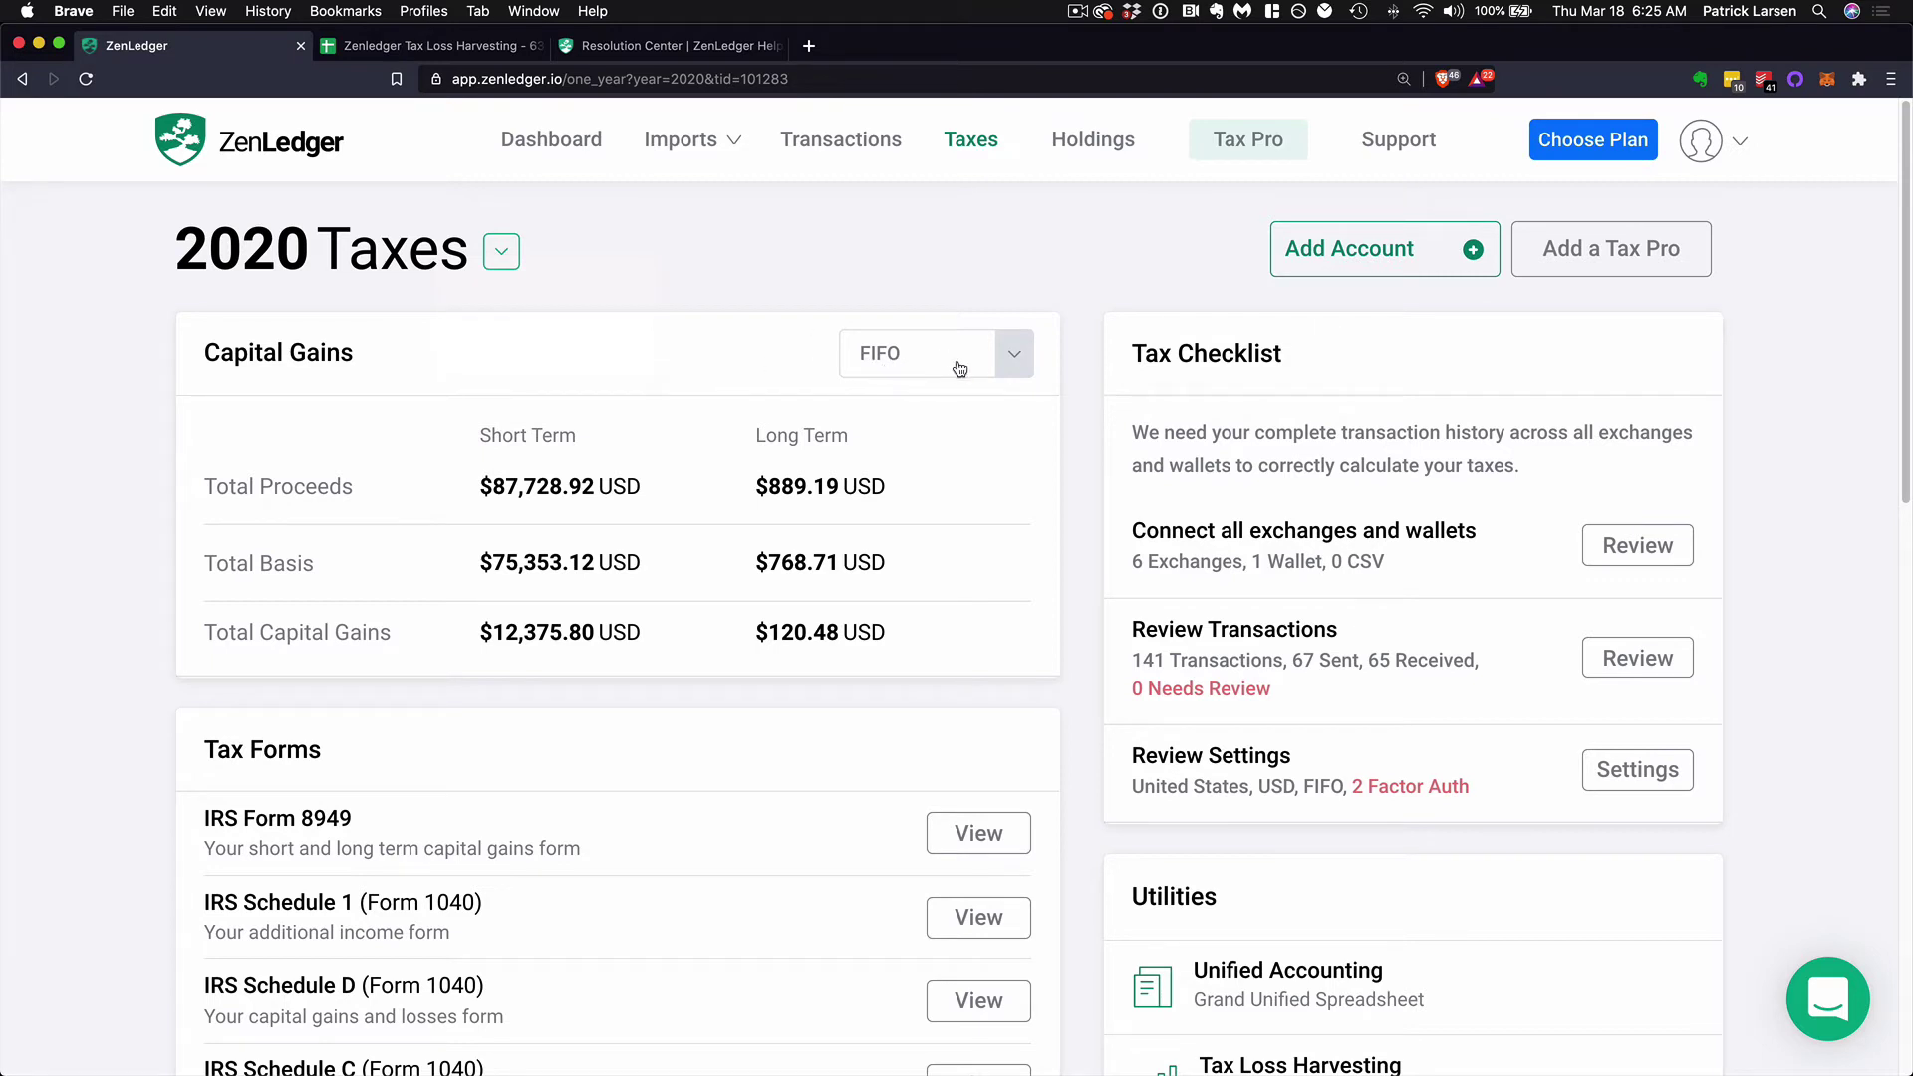
left_click(991, 365)
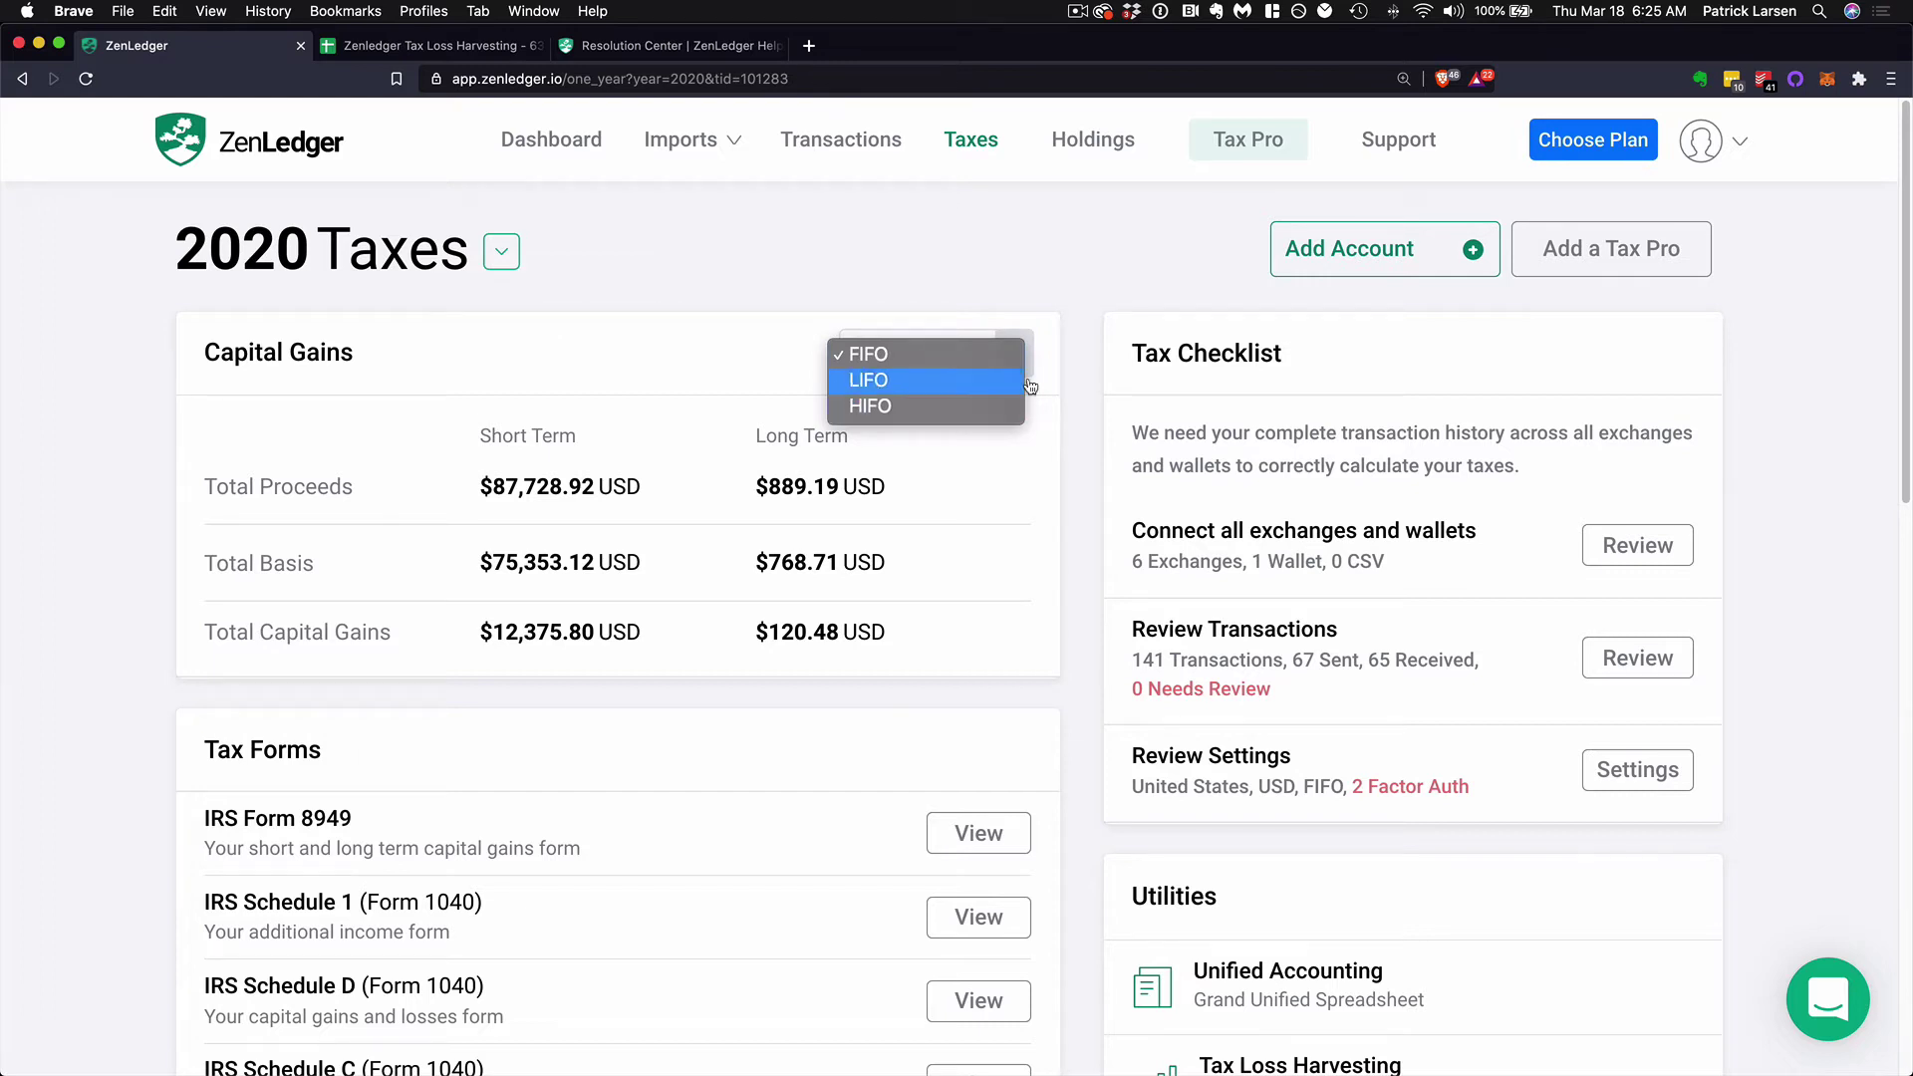
left_click(1074, 359)
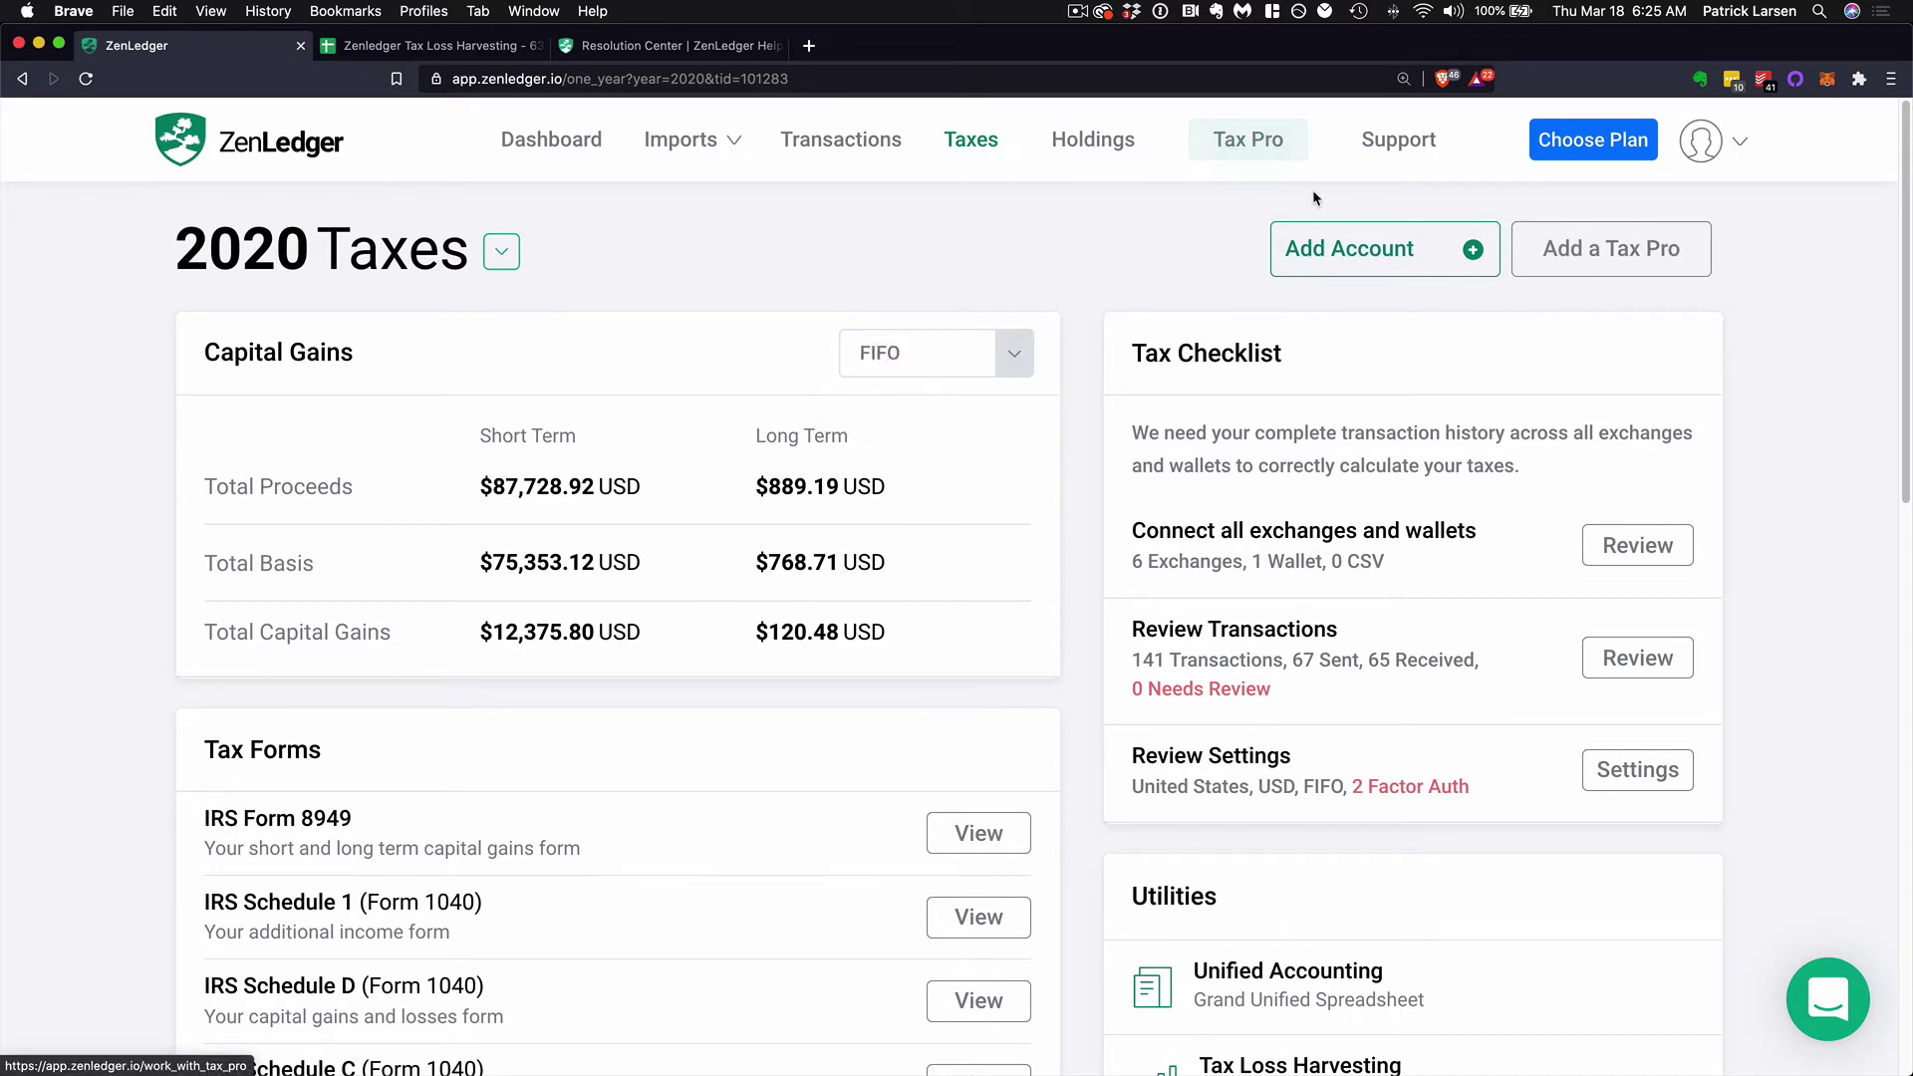
Open the Tax Pro page for getting or inviting a tax professional
left_click(1586, 255)
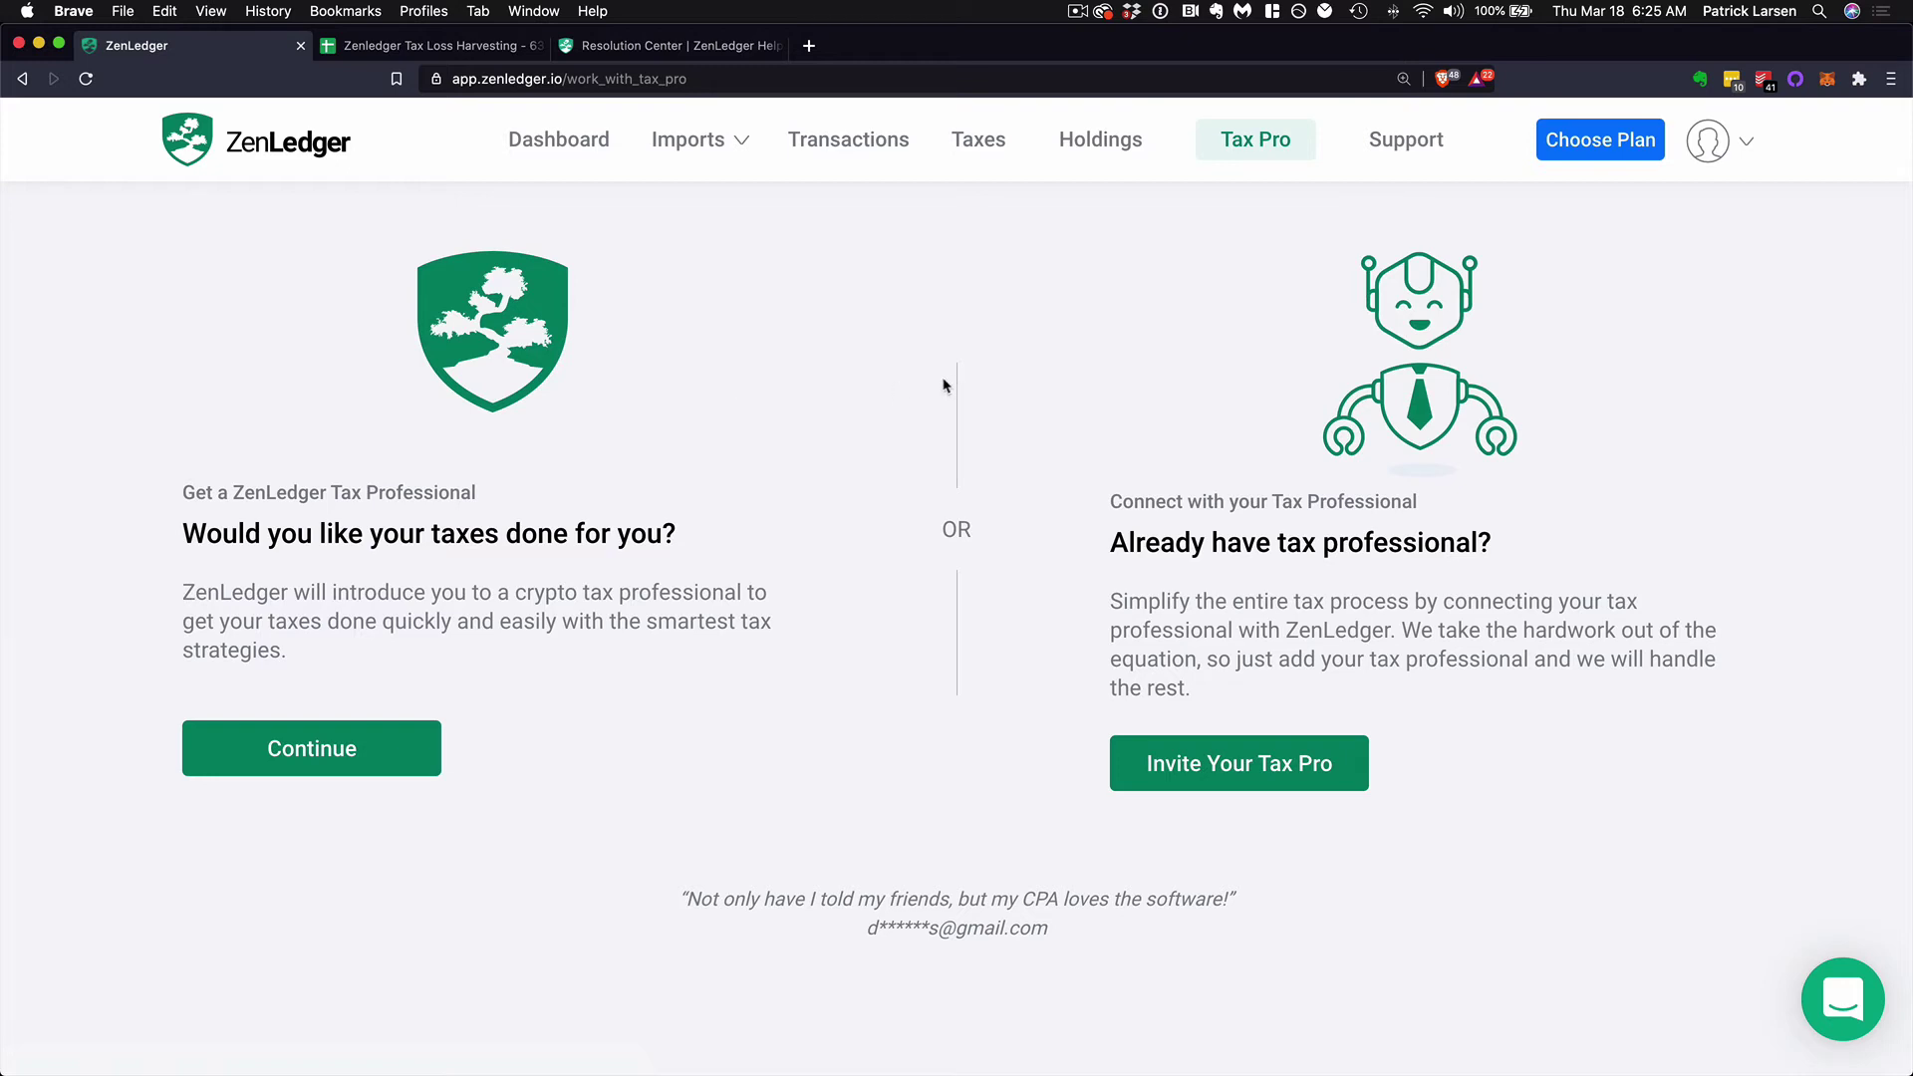
left_click(1132, 148)
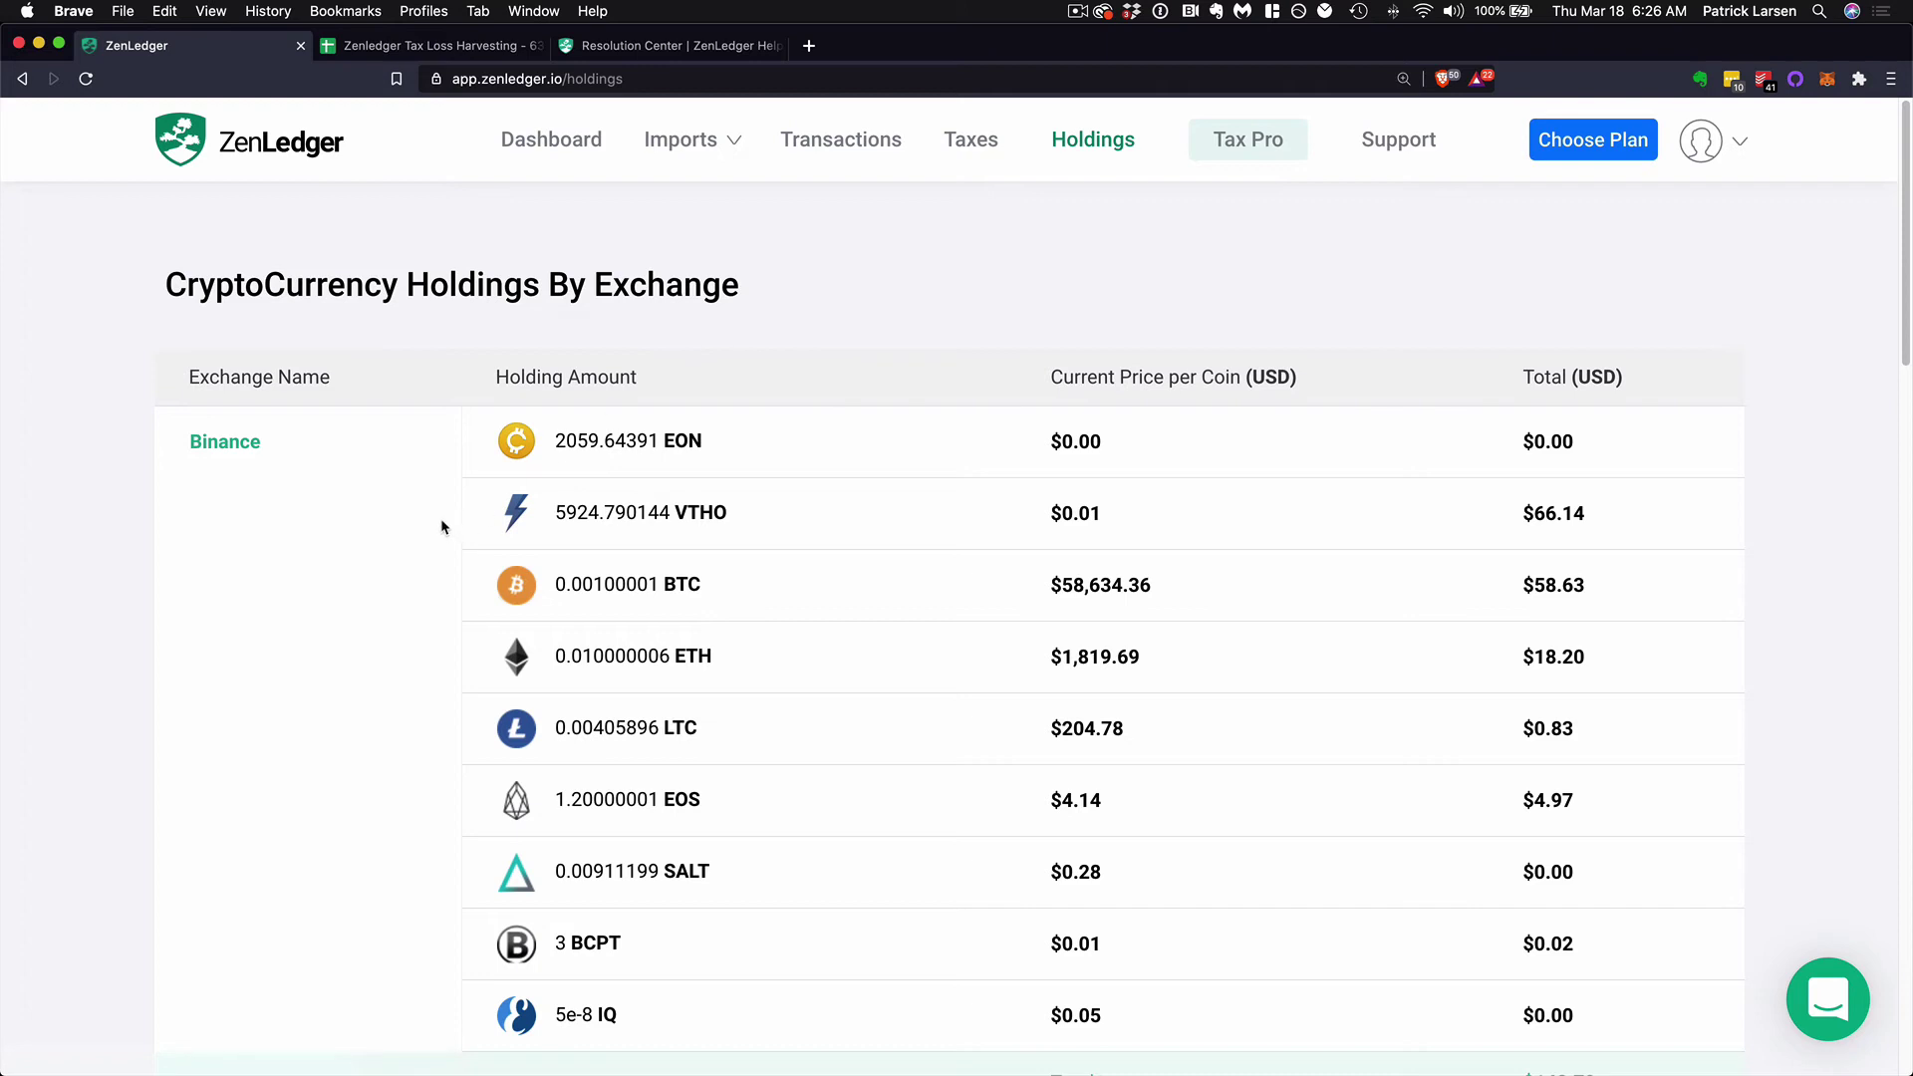
Browse the holdings table by exchange, then return to the 2020 Taxes page showing FIFO capital gains
scroll(398, 528, "down", 1)
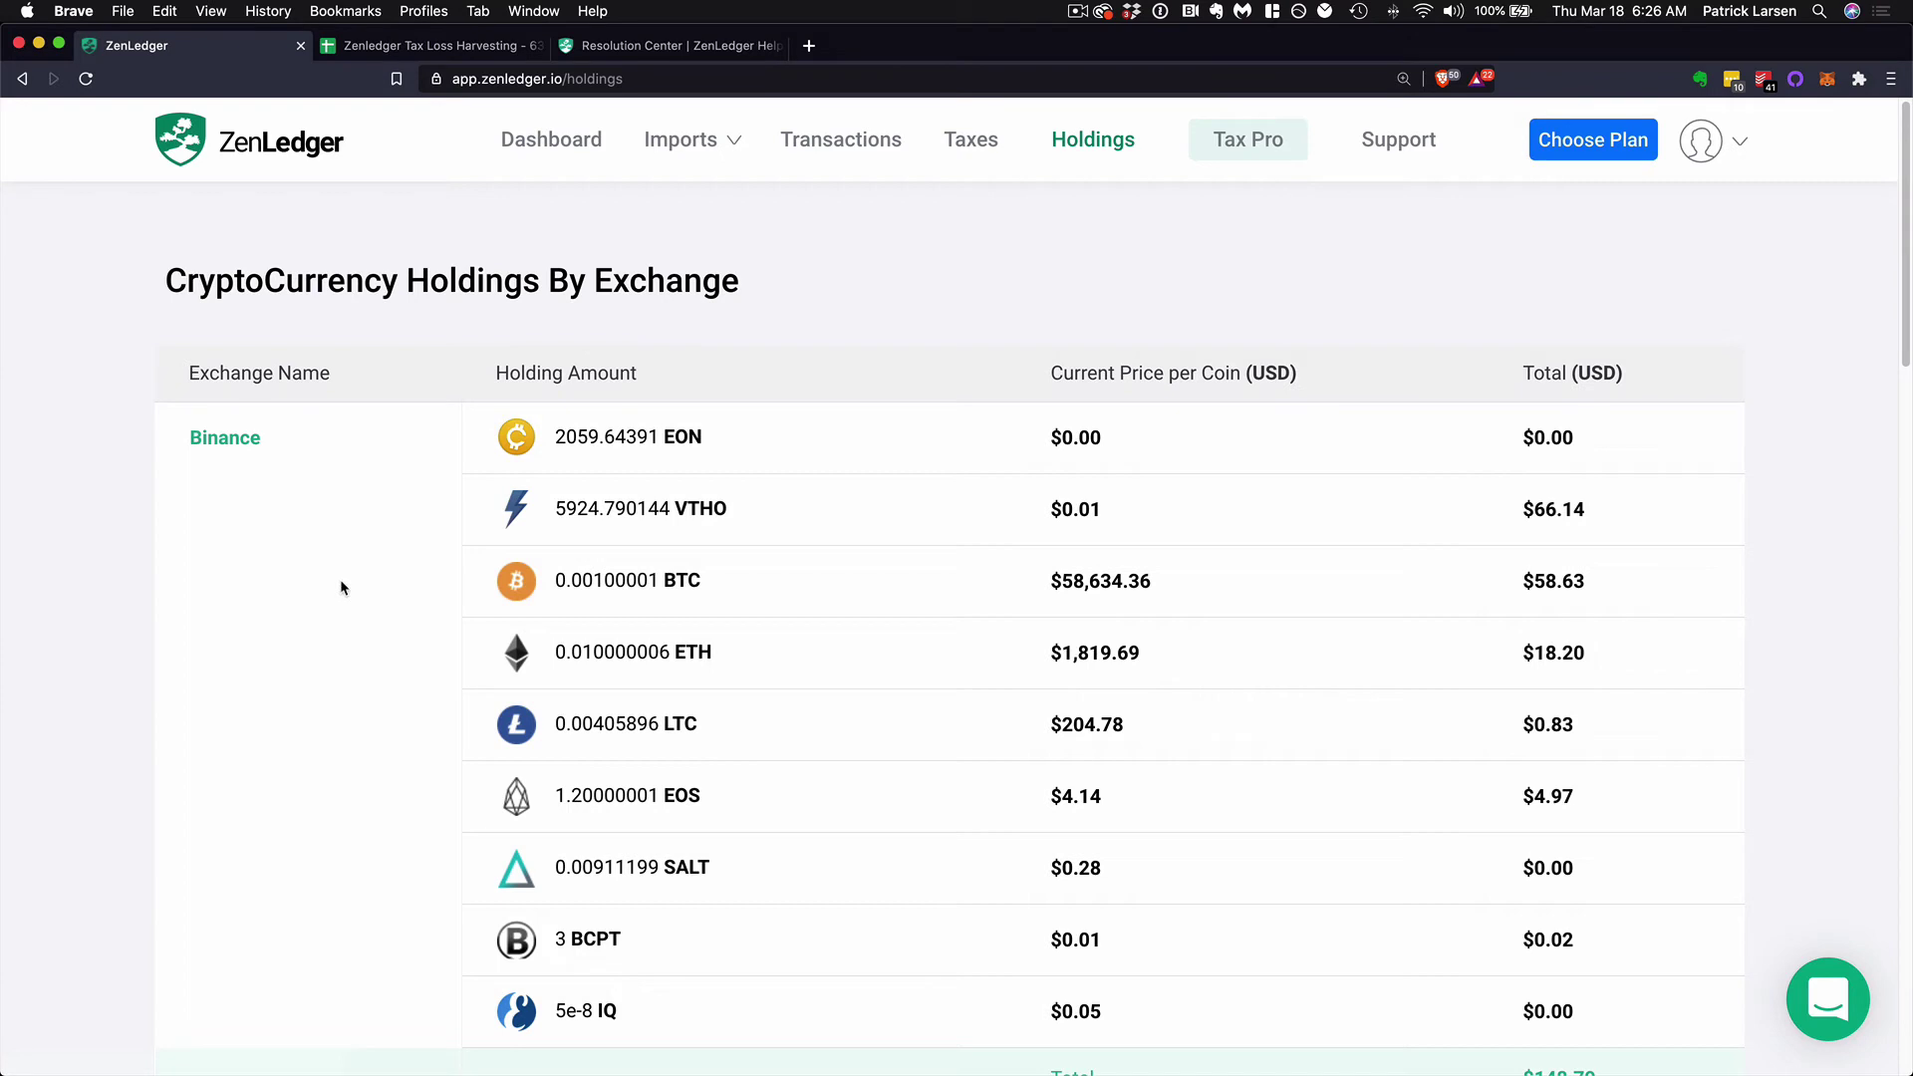
scroll(468, 633, "down", 5)
scroll(458, 628, "down", 4)
scroll(463, 628, "up", 10)
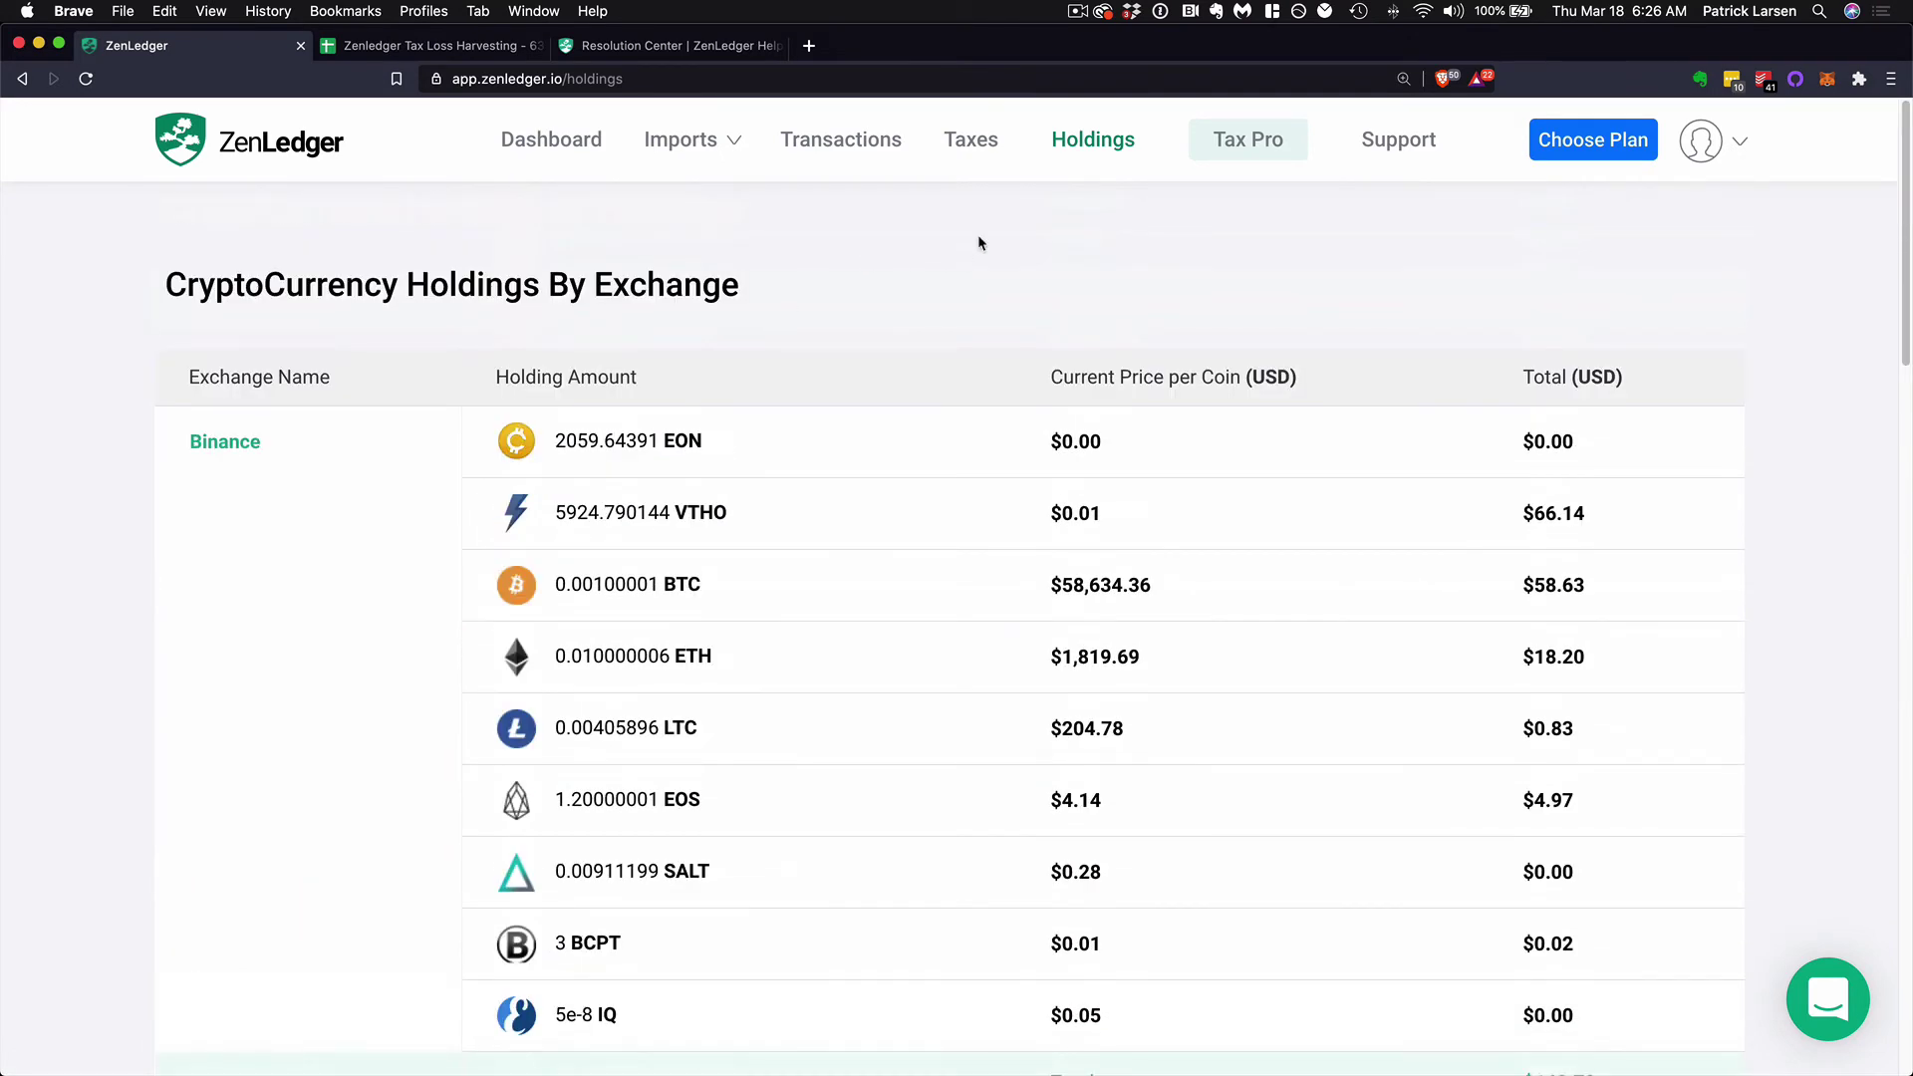
left_click(985, 146)
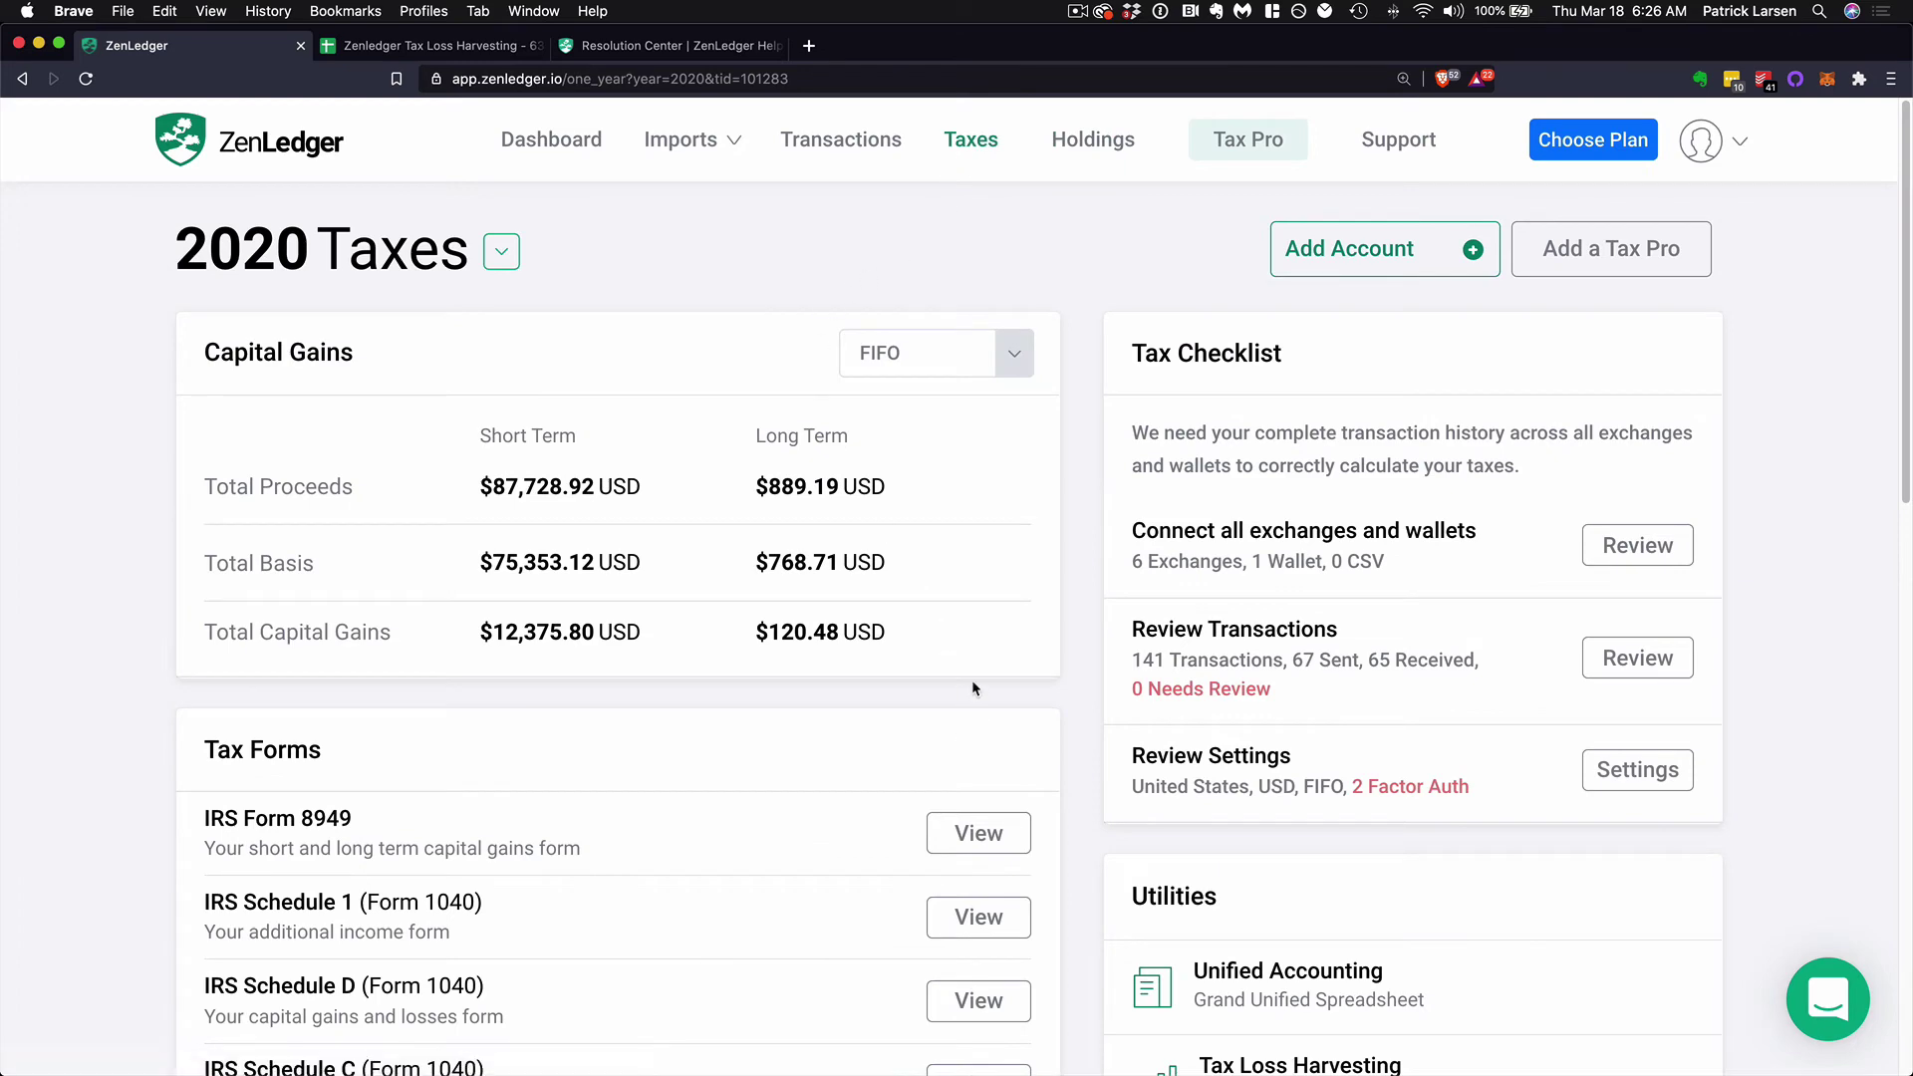
scroll(1002, 694, "down", 4)
scroll(559, 693, "down", 4)
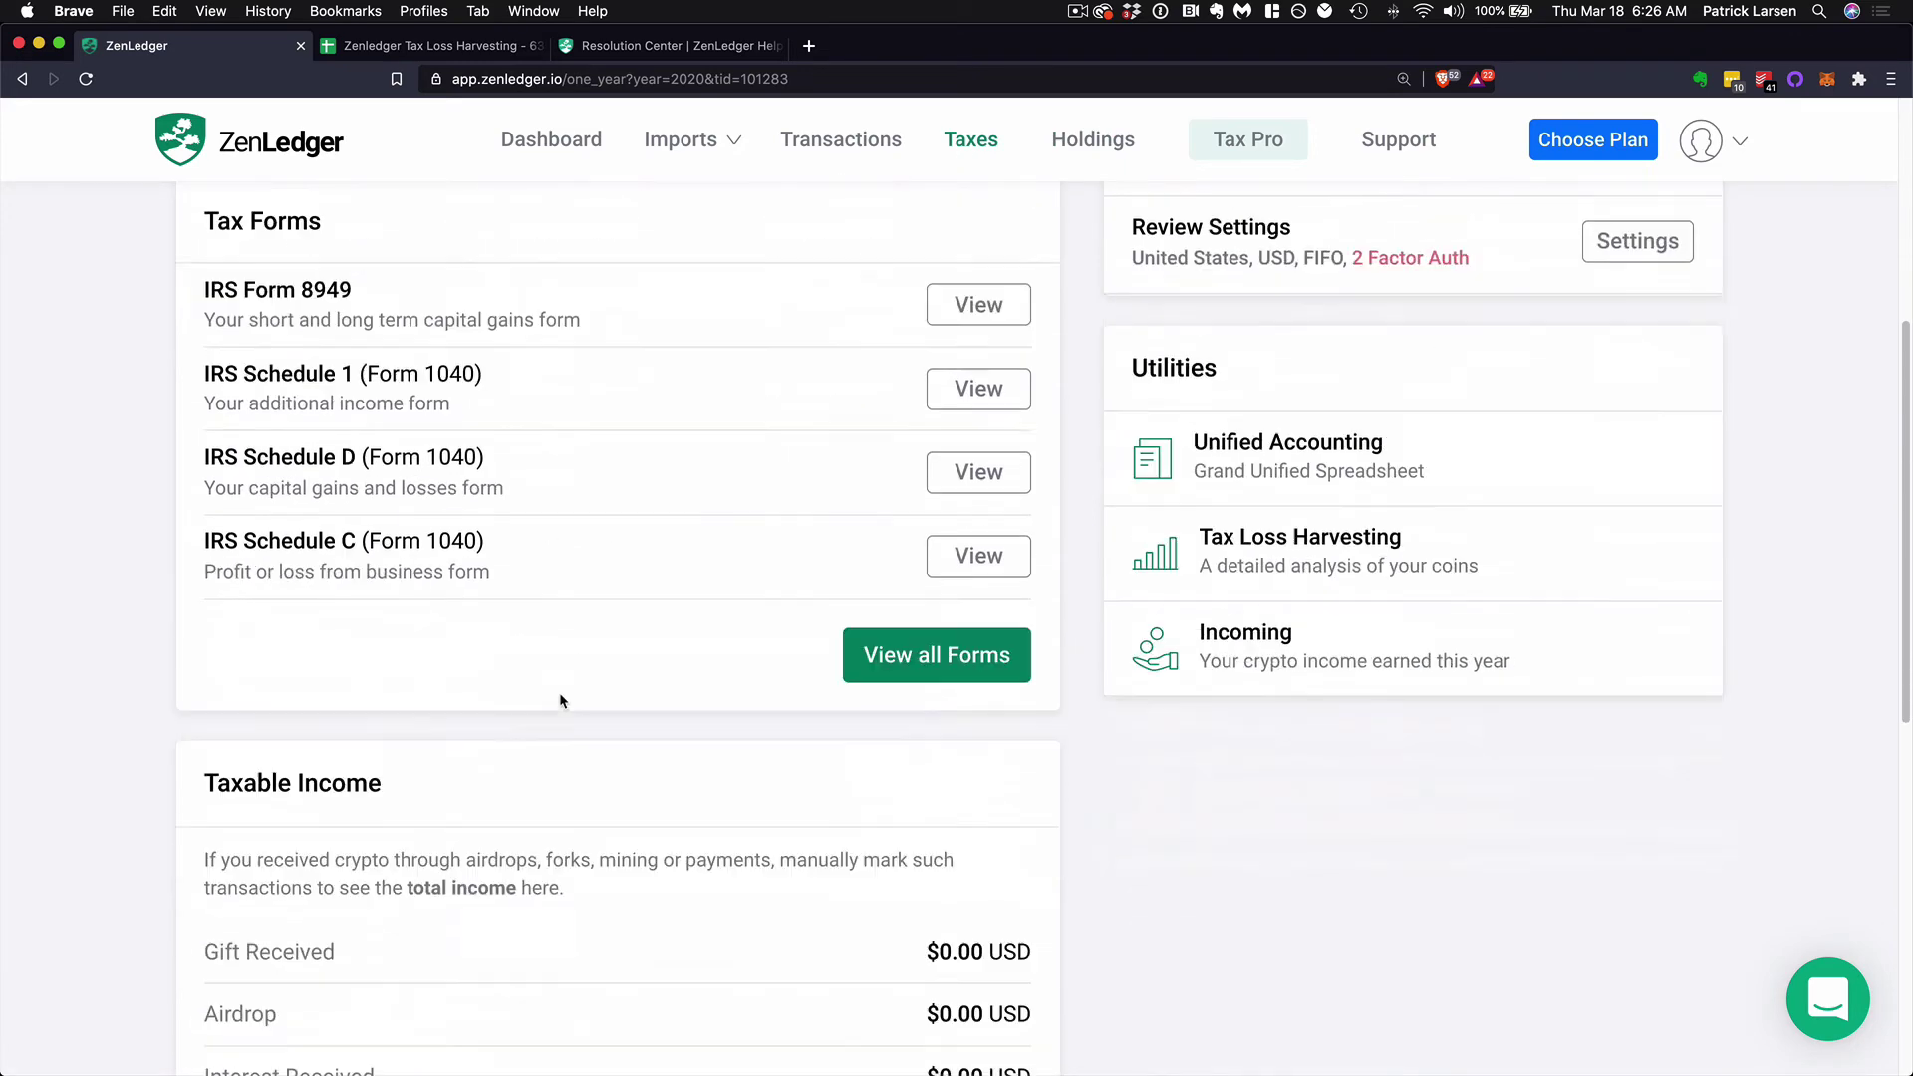
scroll(659, 741, "down", 2)
scroll(617, 733, "down", 3)
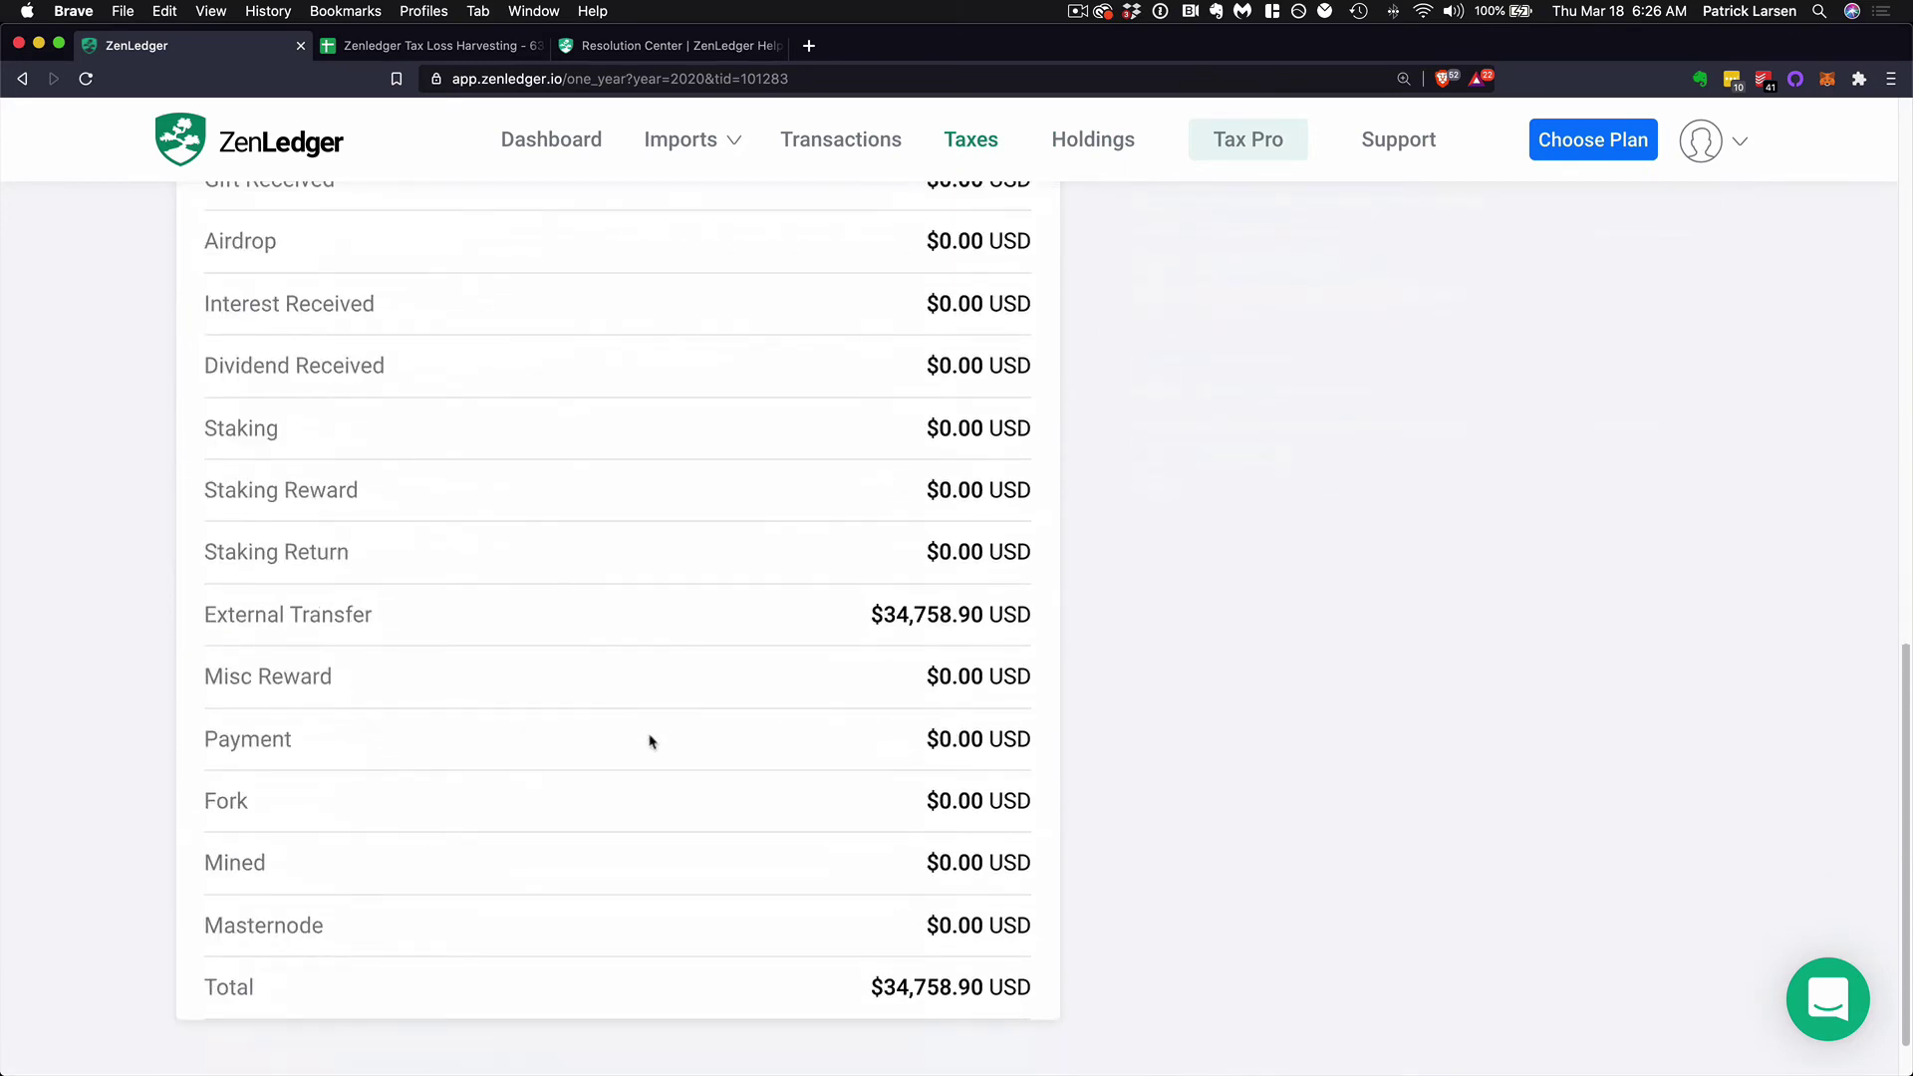
scroll(459, 687, "up", 4)
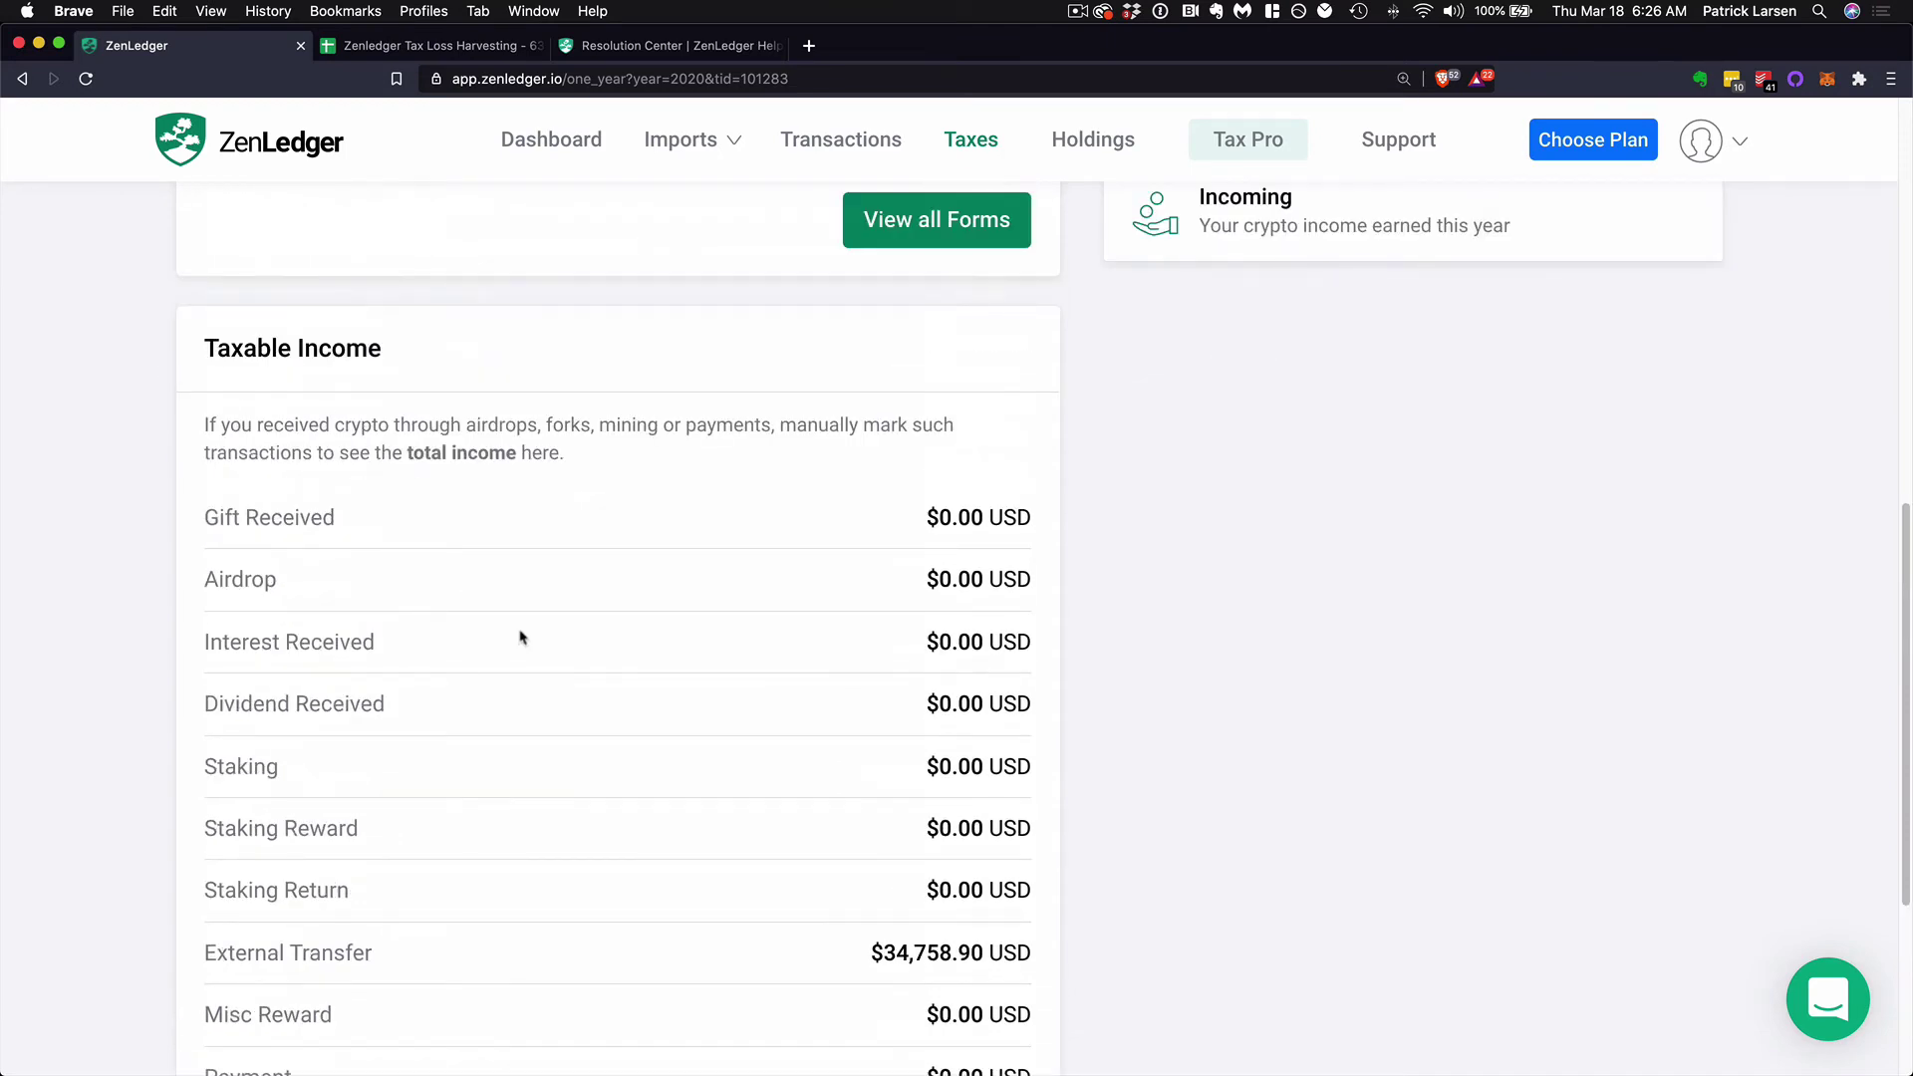
scroll(521, 637, "down", 4)
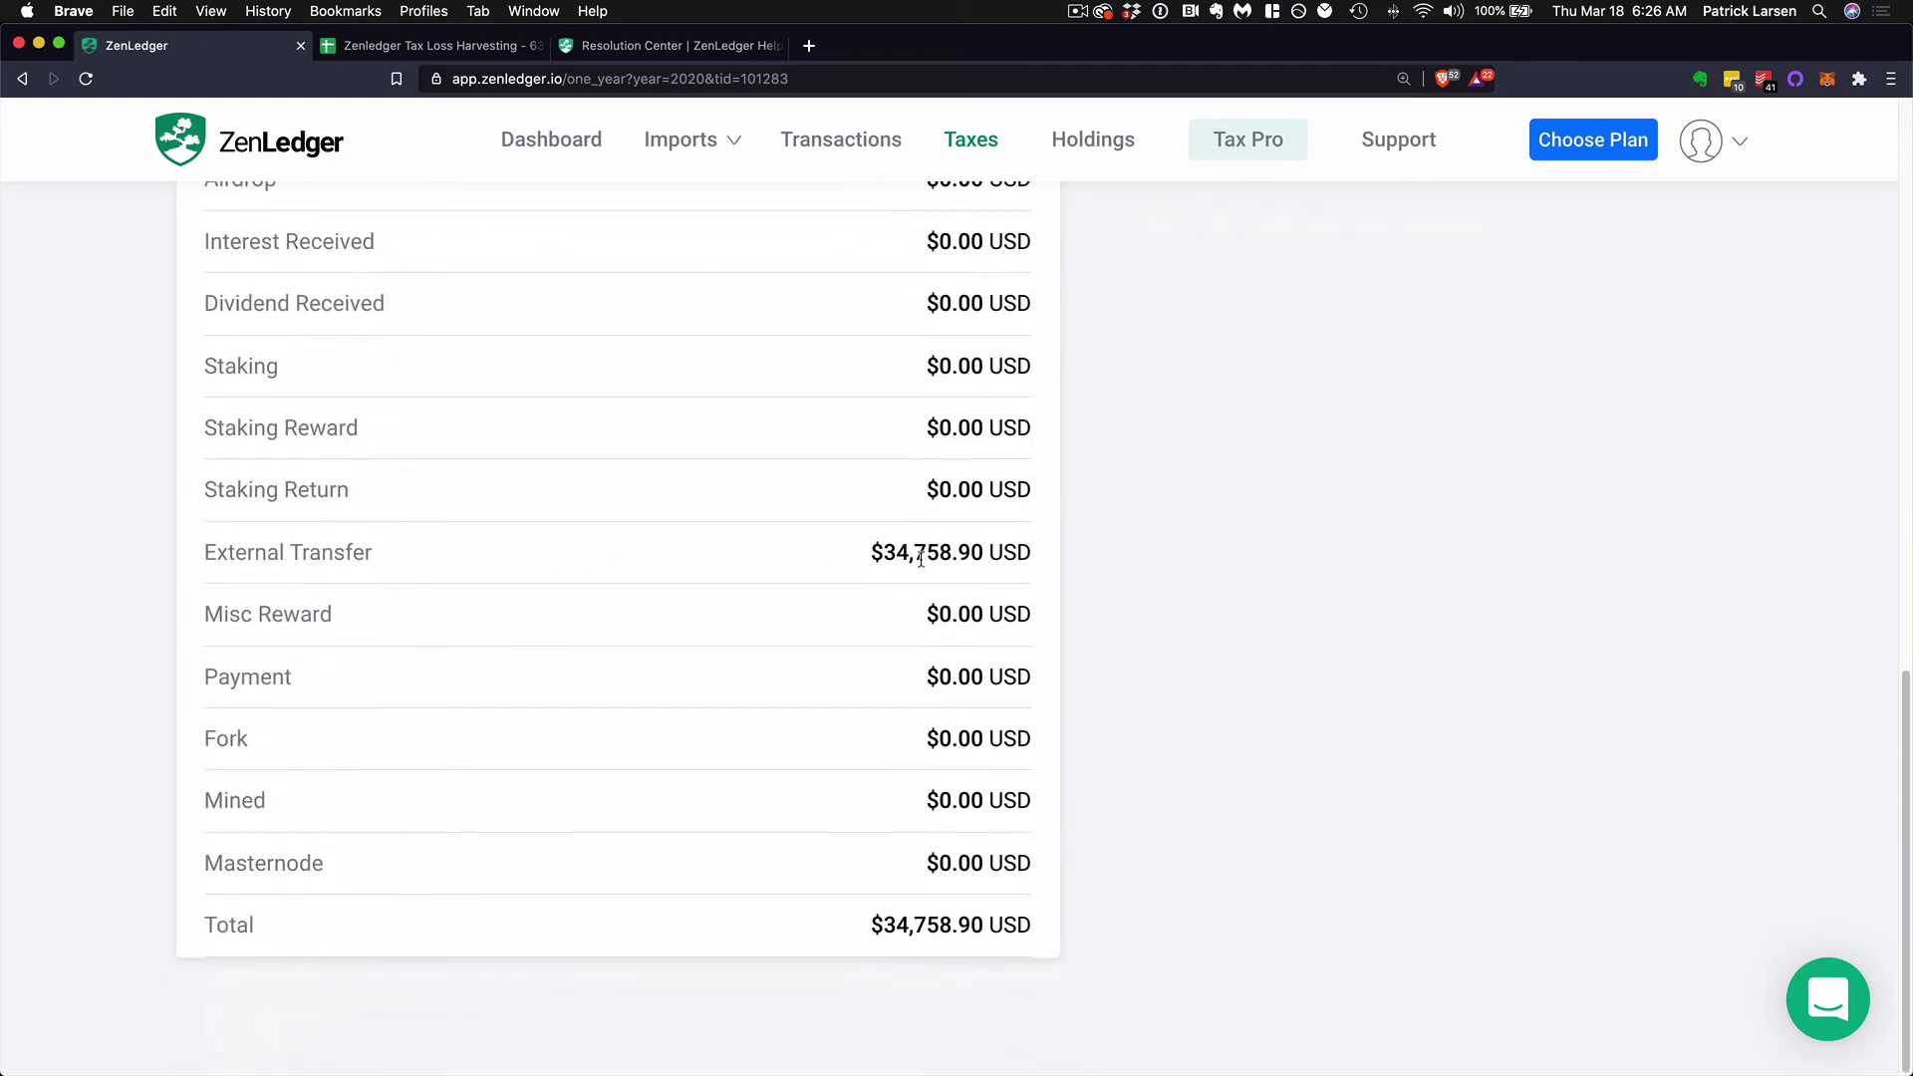
left_click_drag(869, 553, 1037, 547)
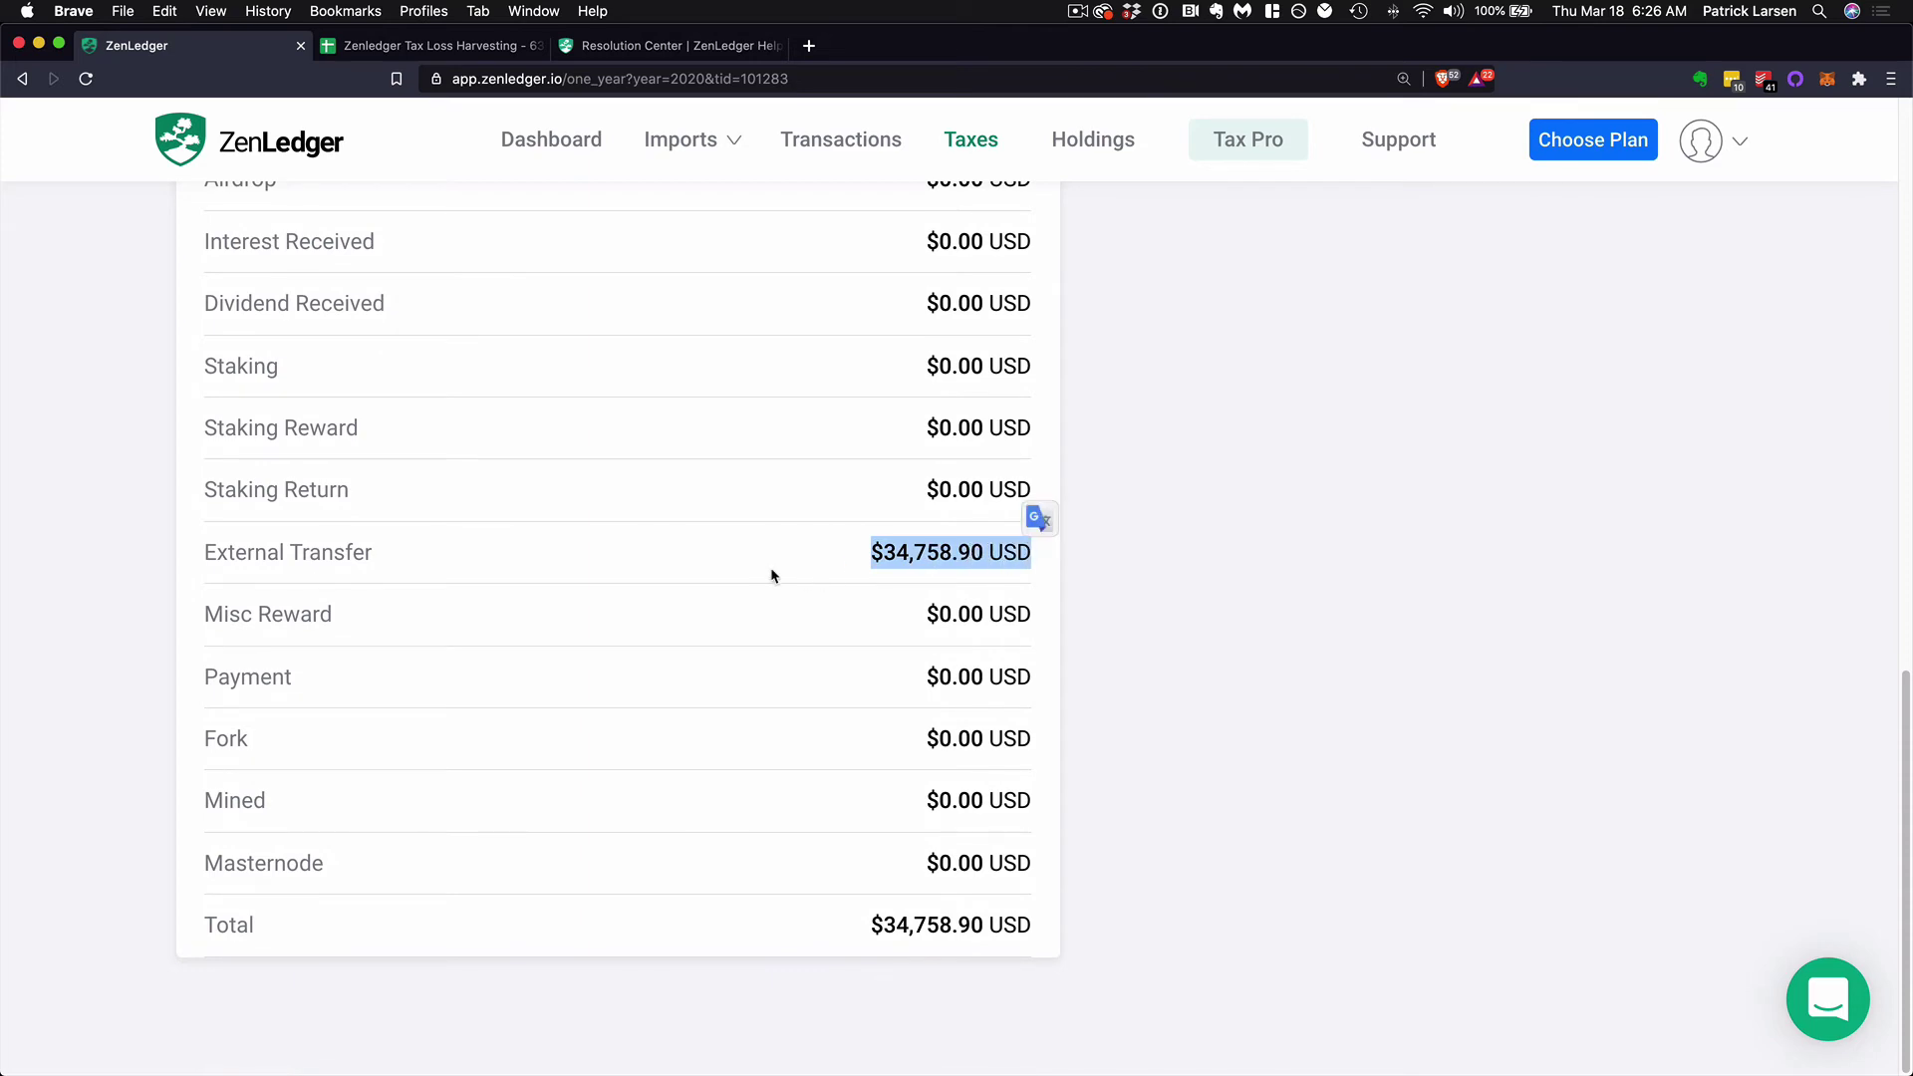
left_click(1063, 575)
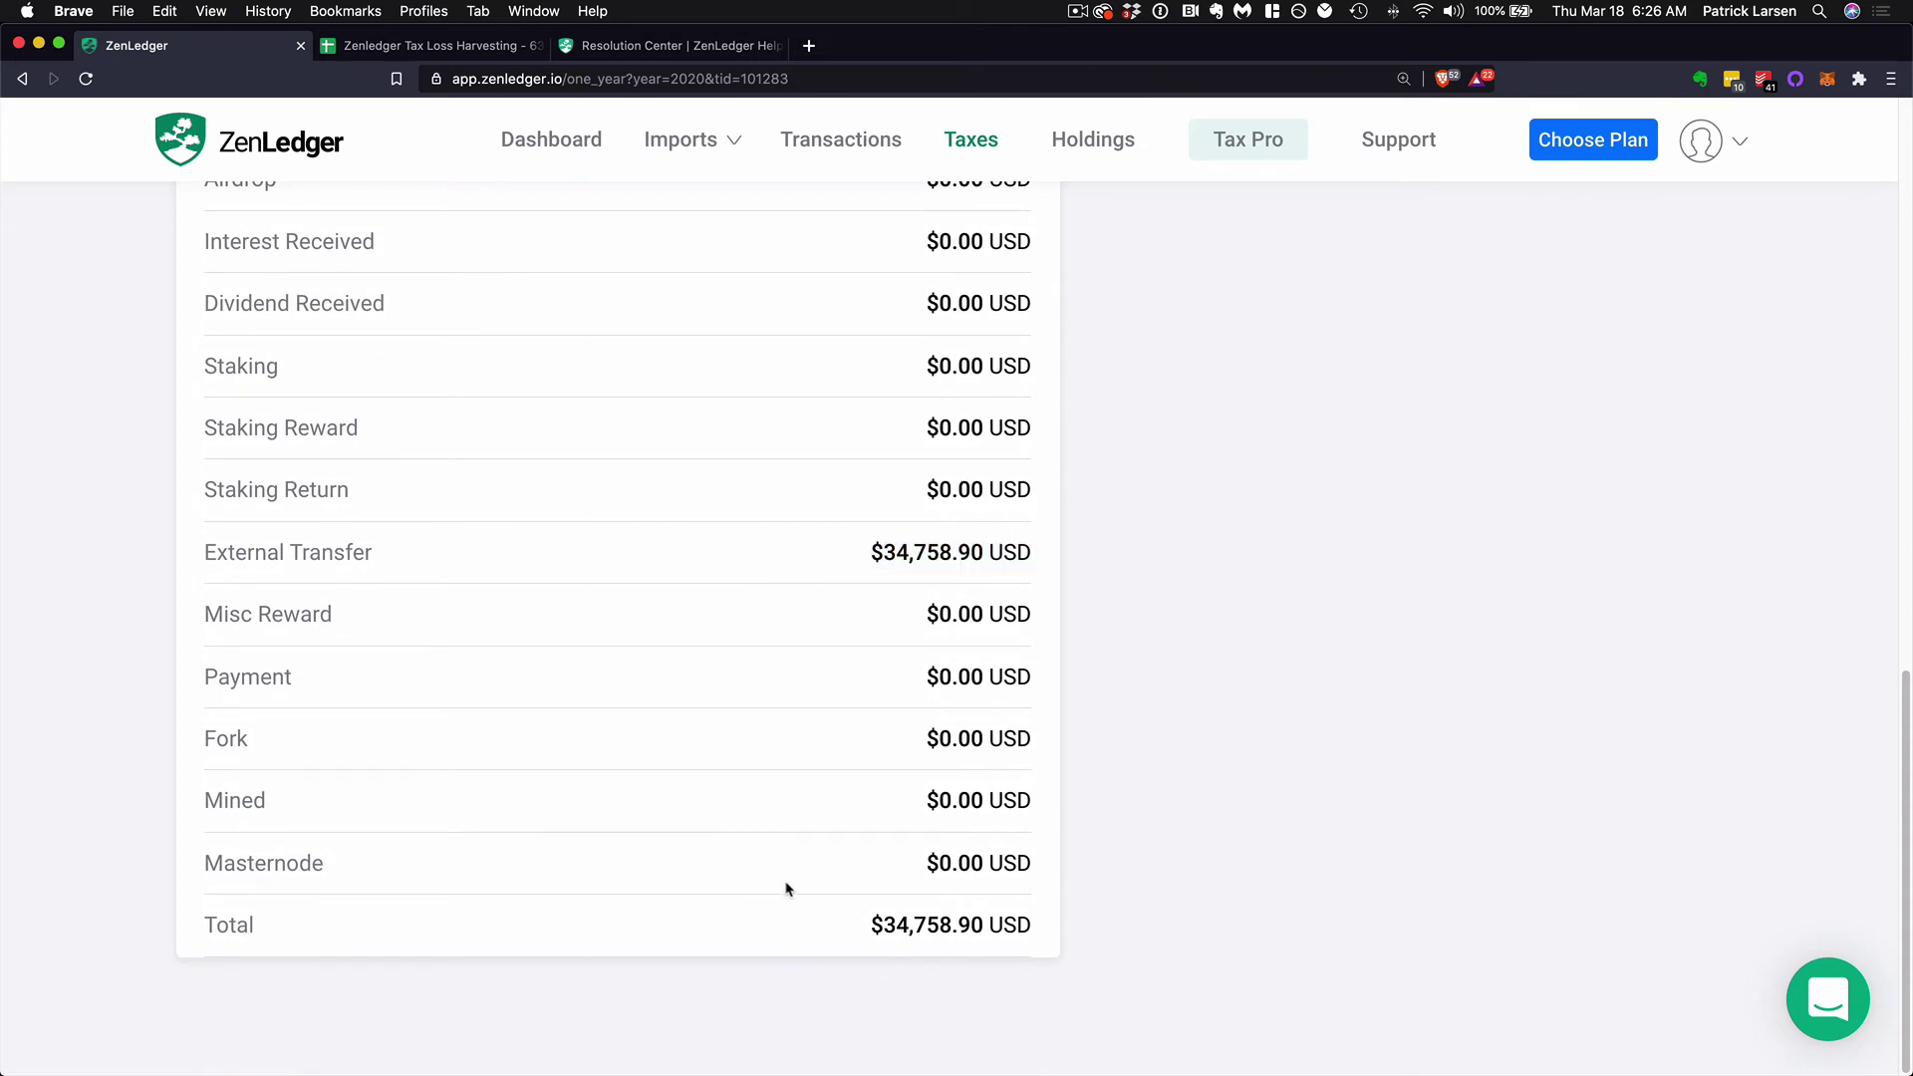
scroll(787, 888, "up", 10)
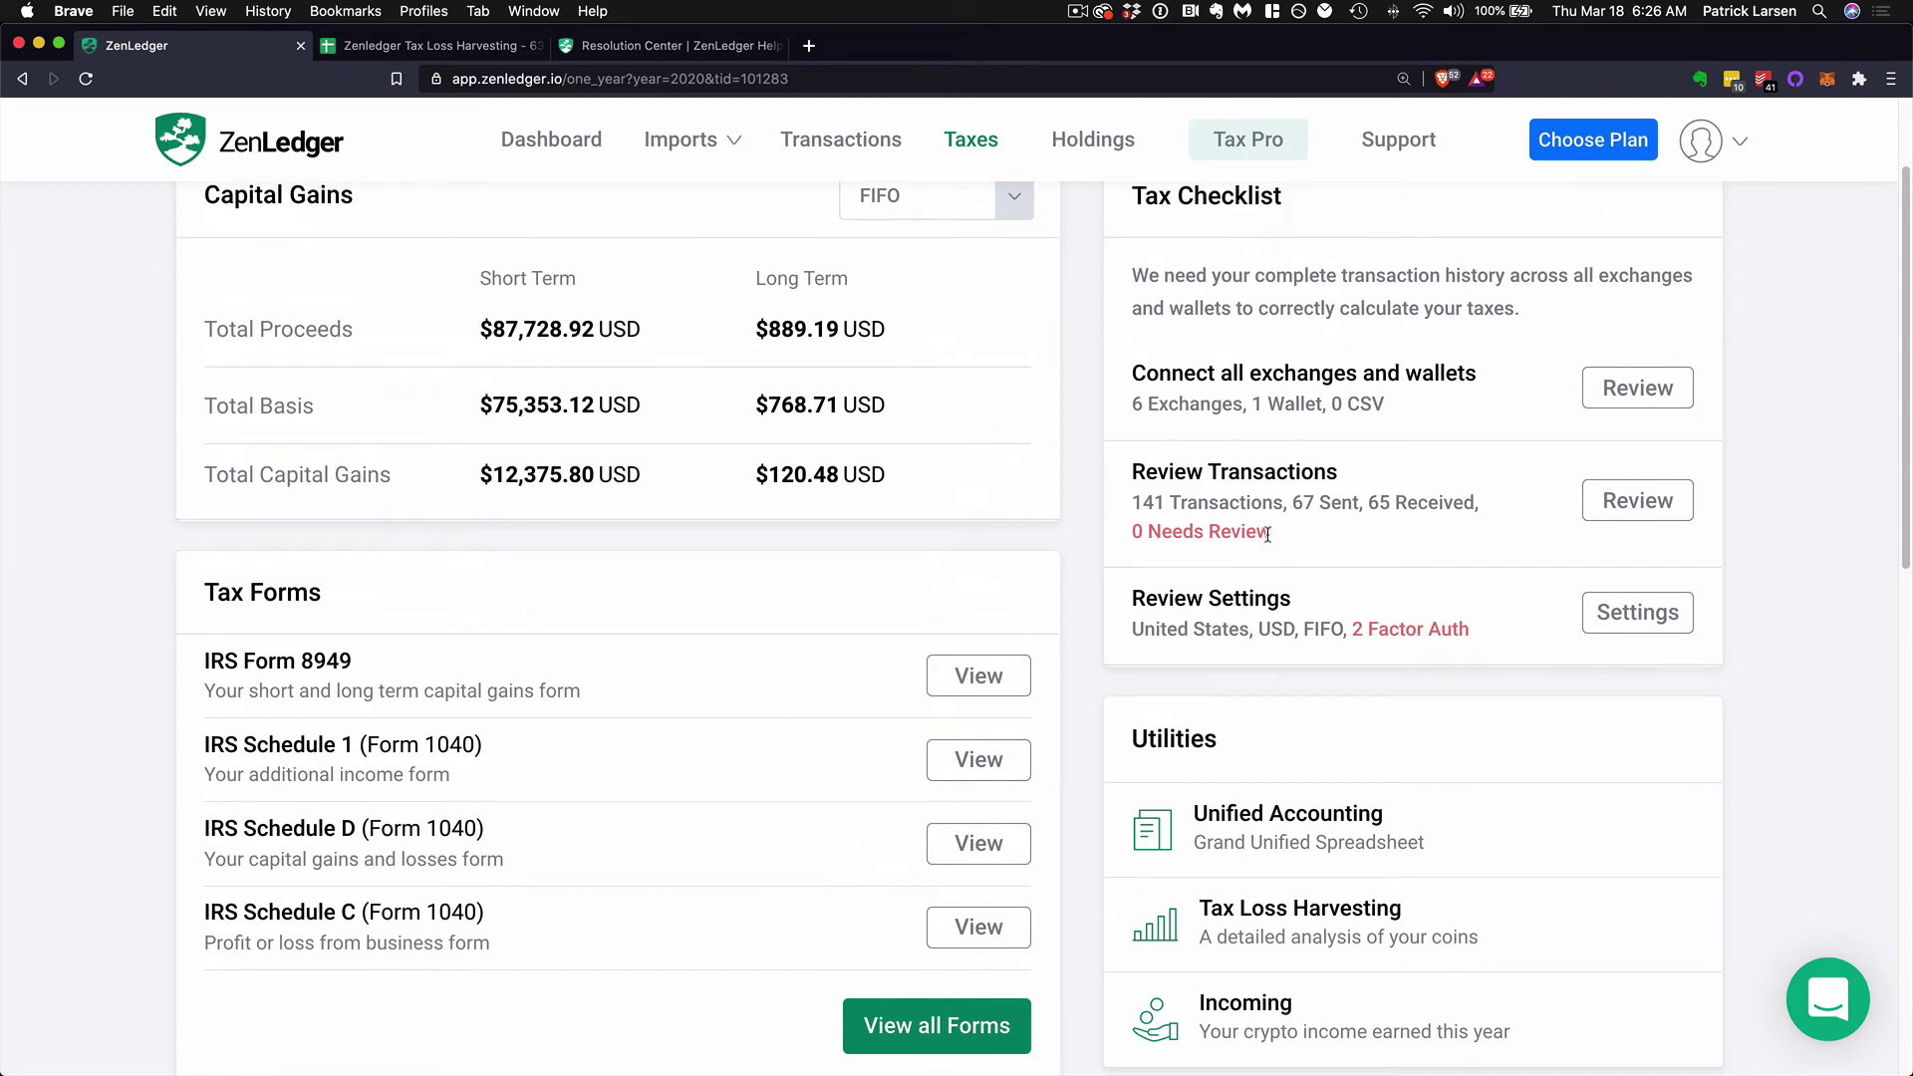
triple_click(1131, 506)
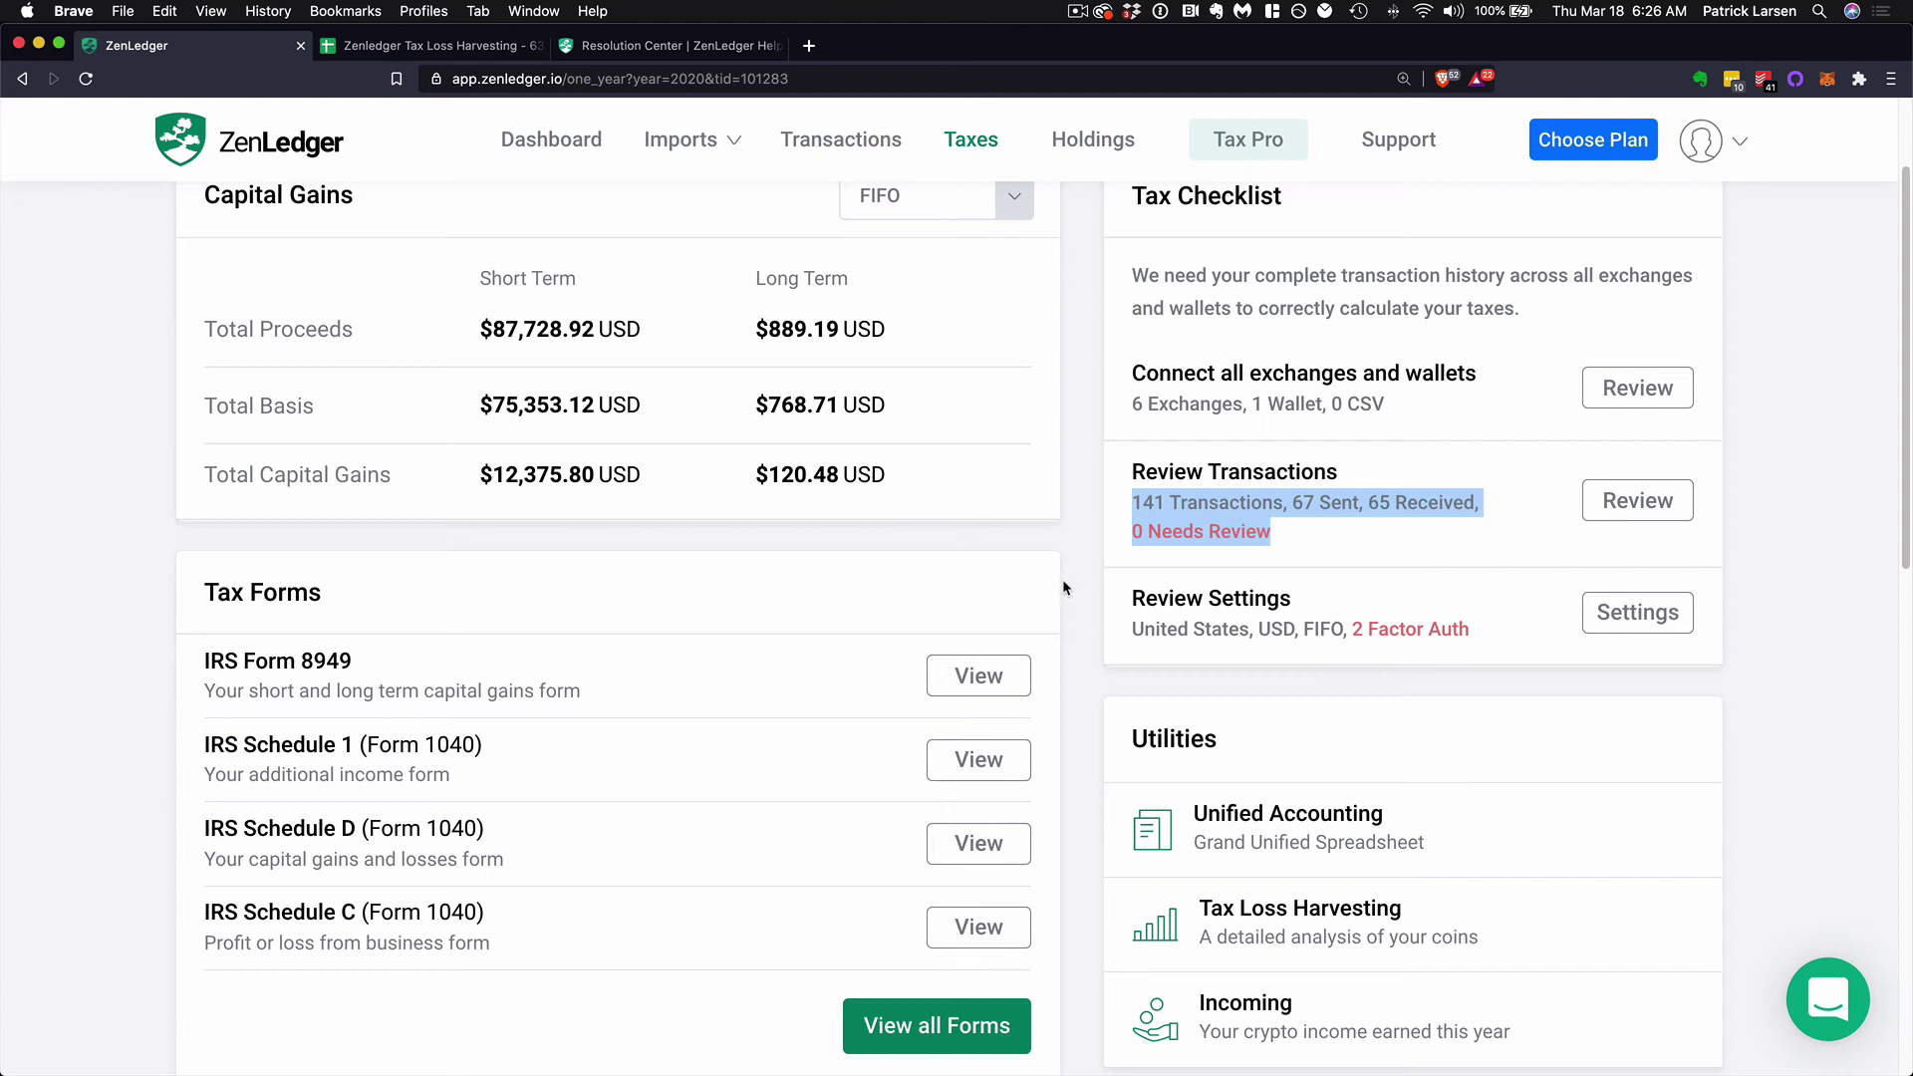
left_click(703, 662)
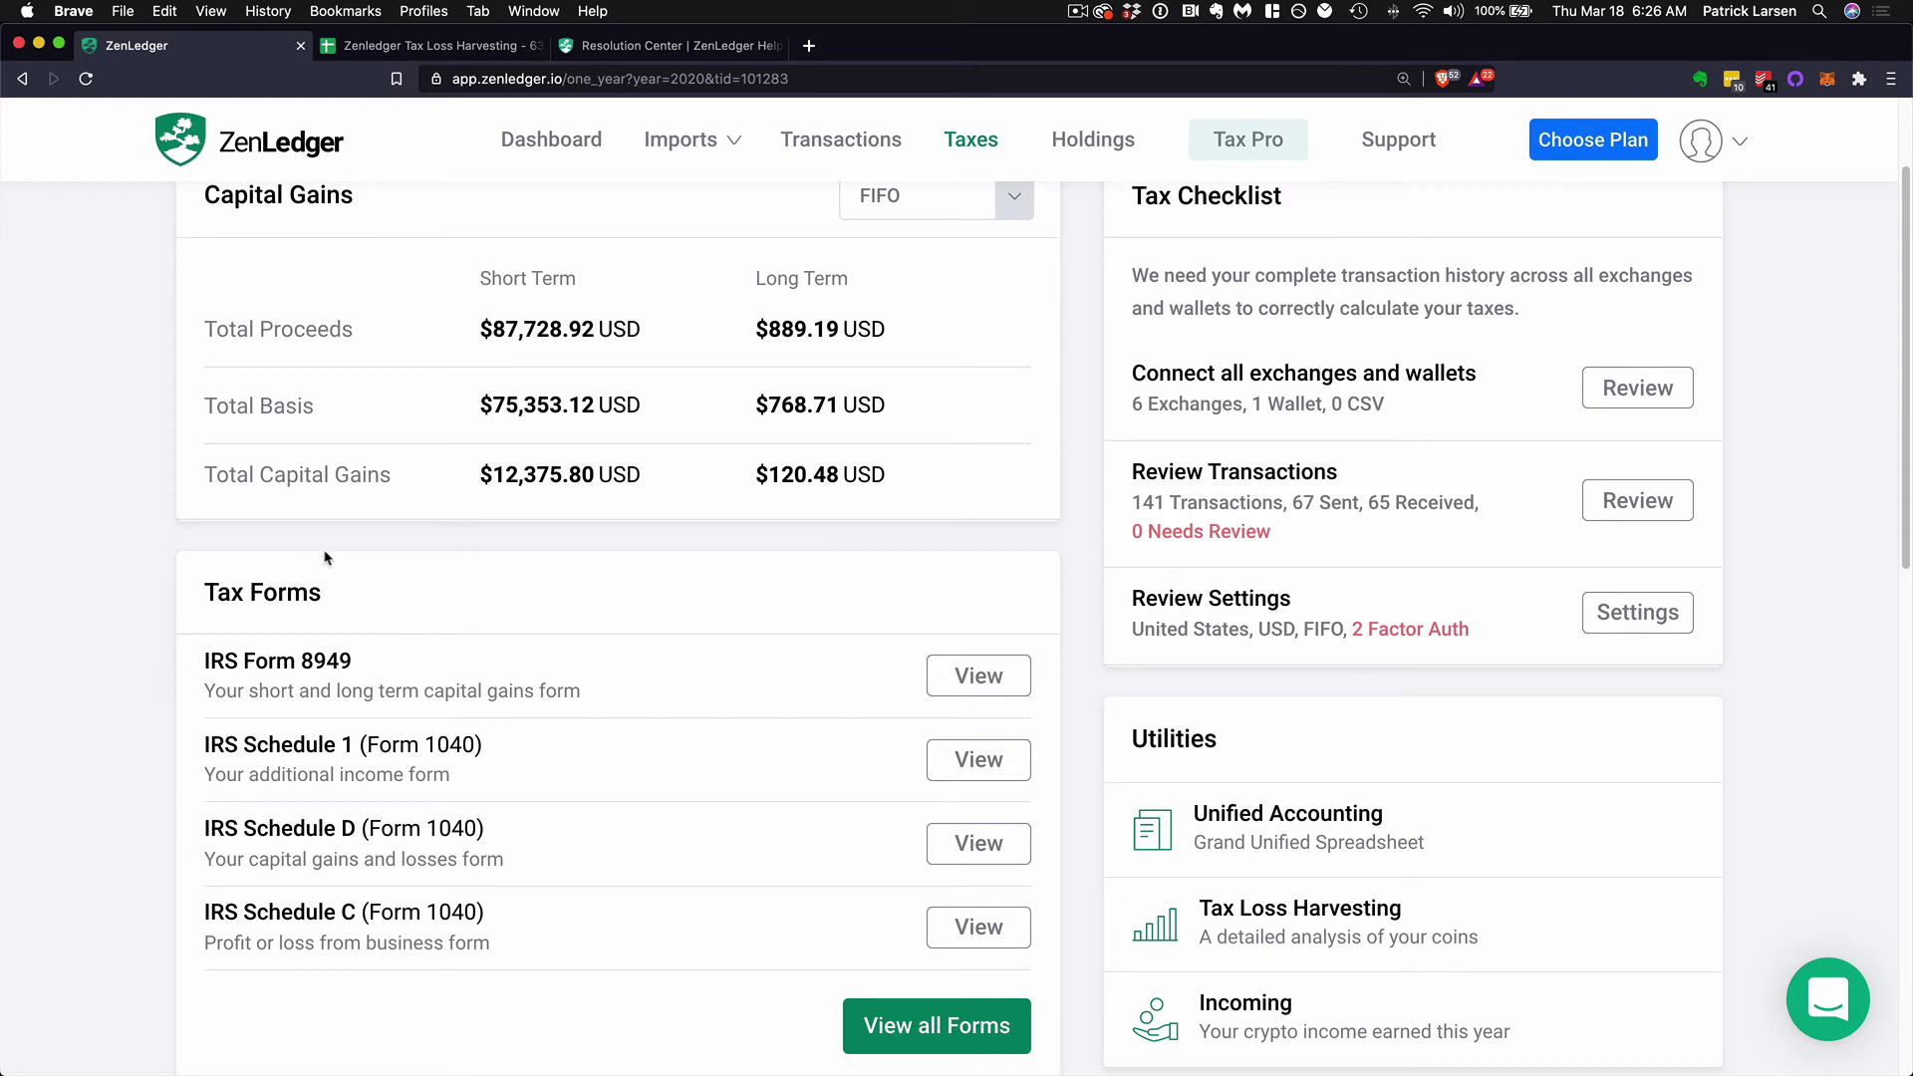
left_click(979, 675)
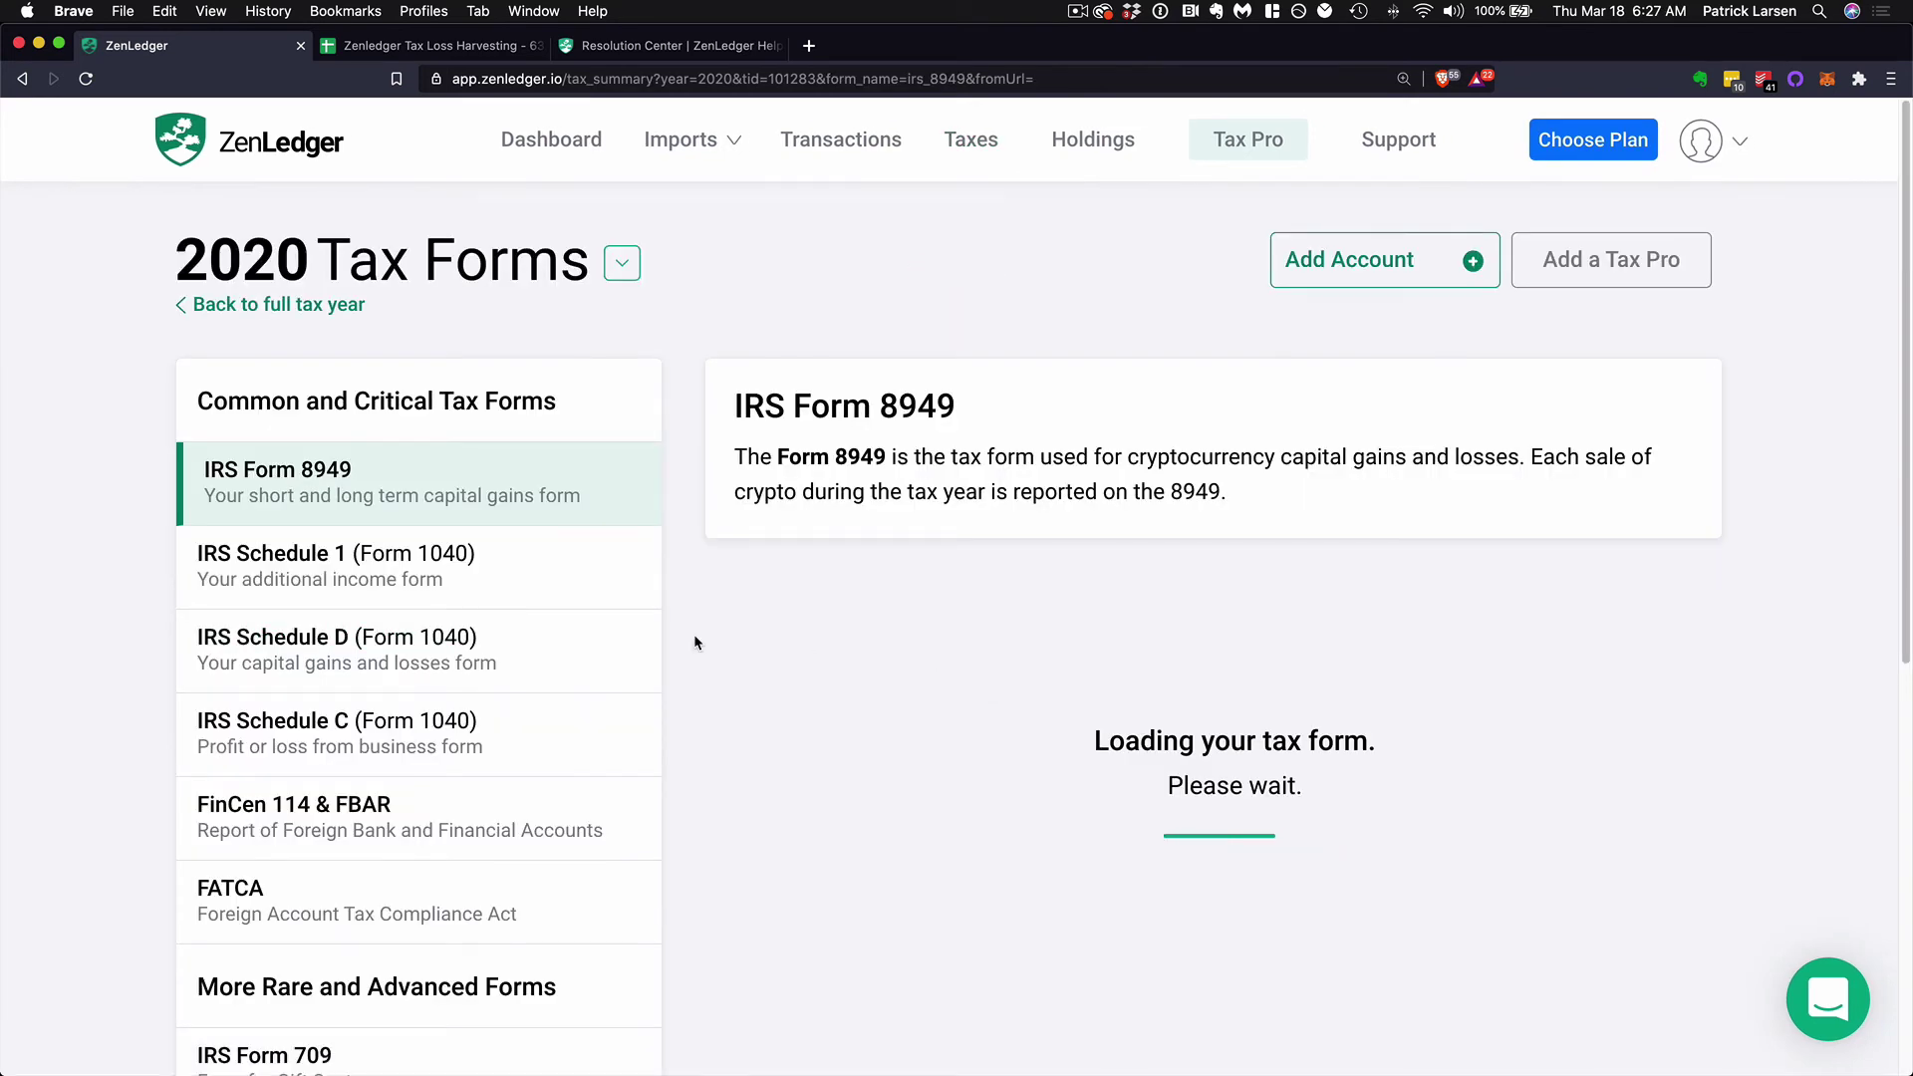
Check the TurboTax Files export options and browse the 12-page Form 8949 PDF preview
scroll(698, 604, "down", 2)
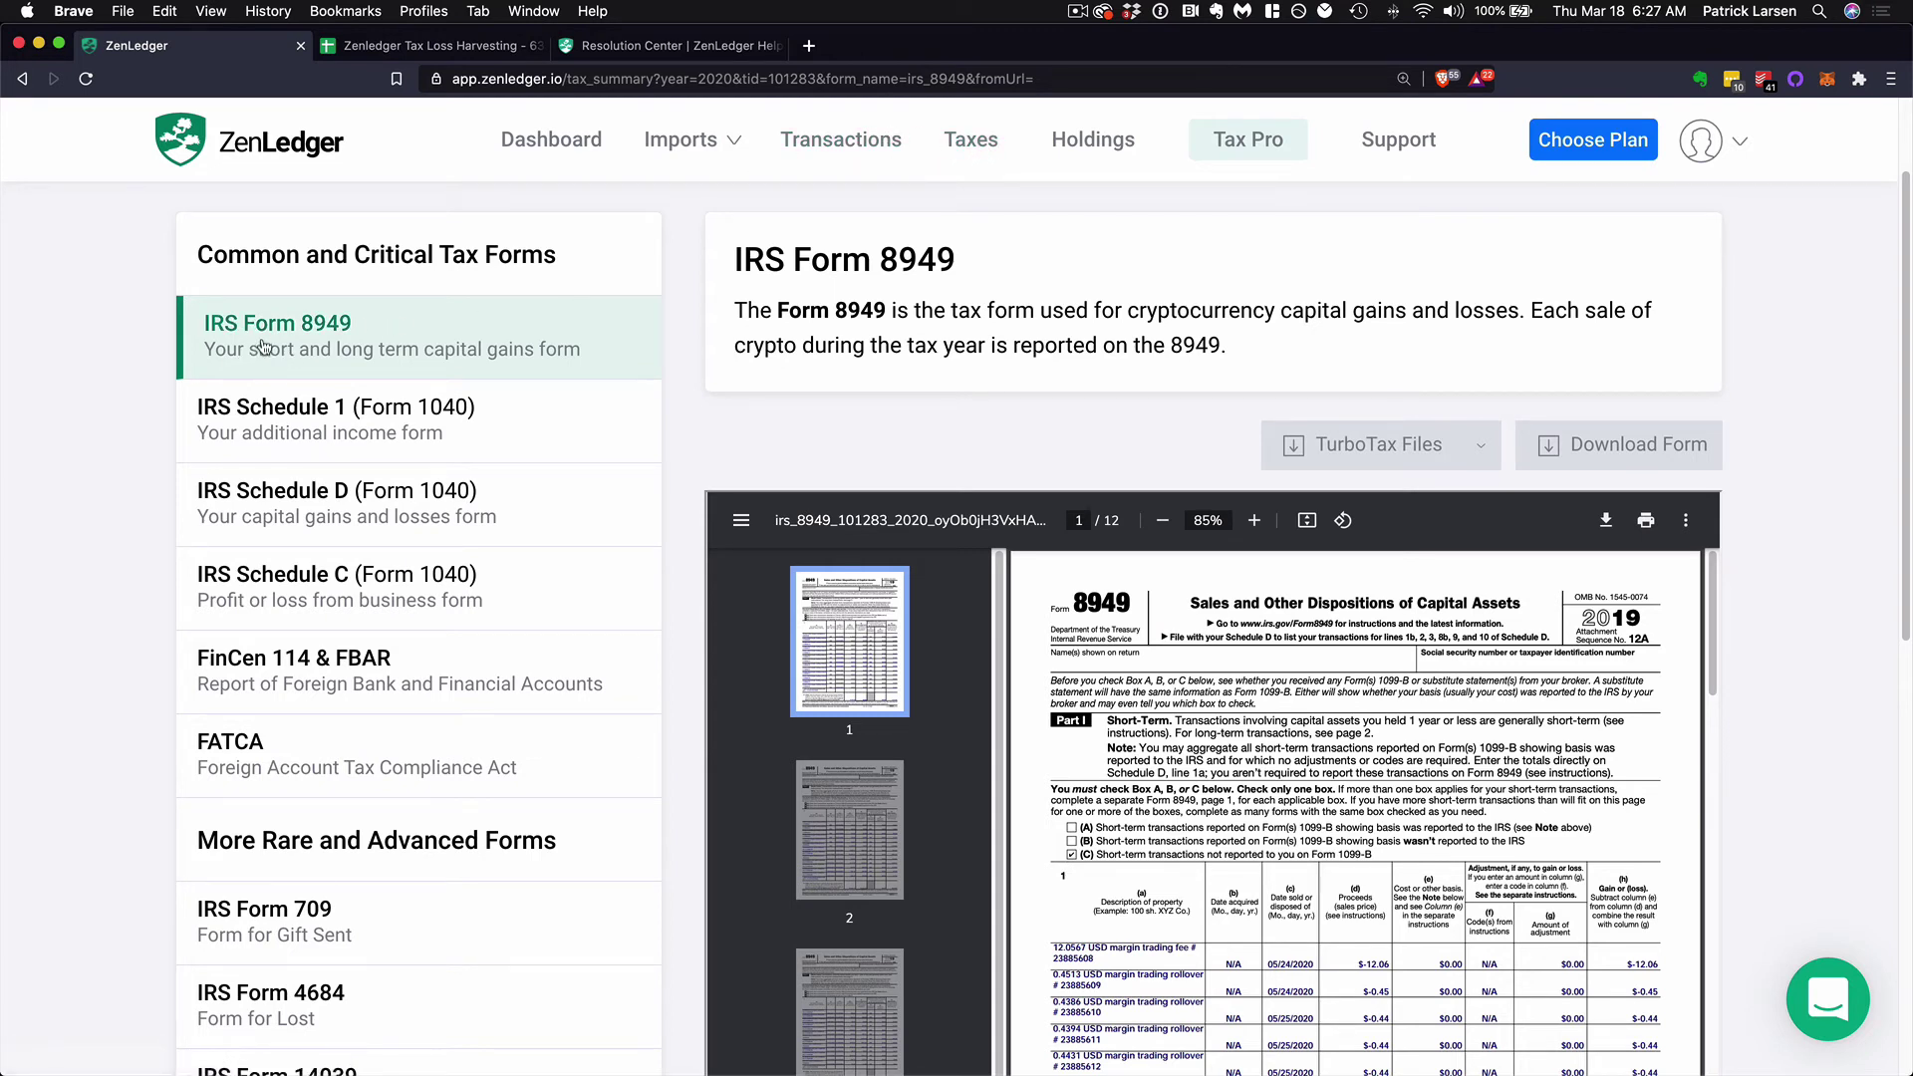
left_click(1481, 451)
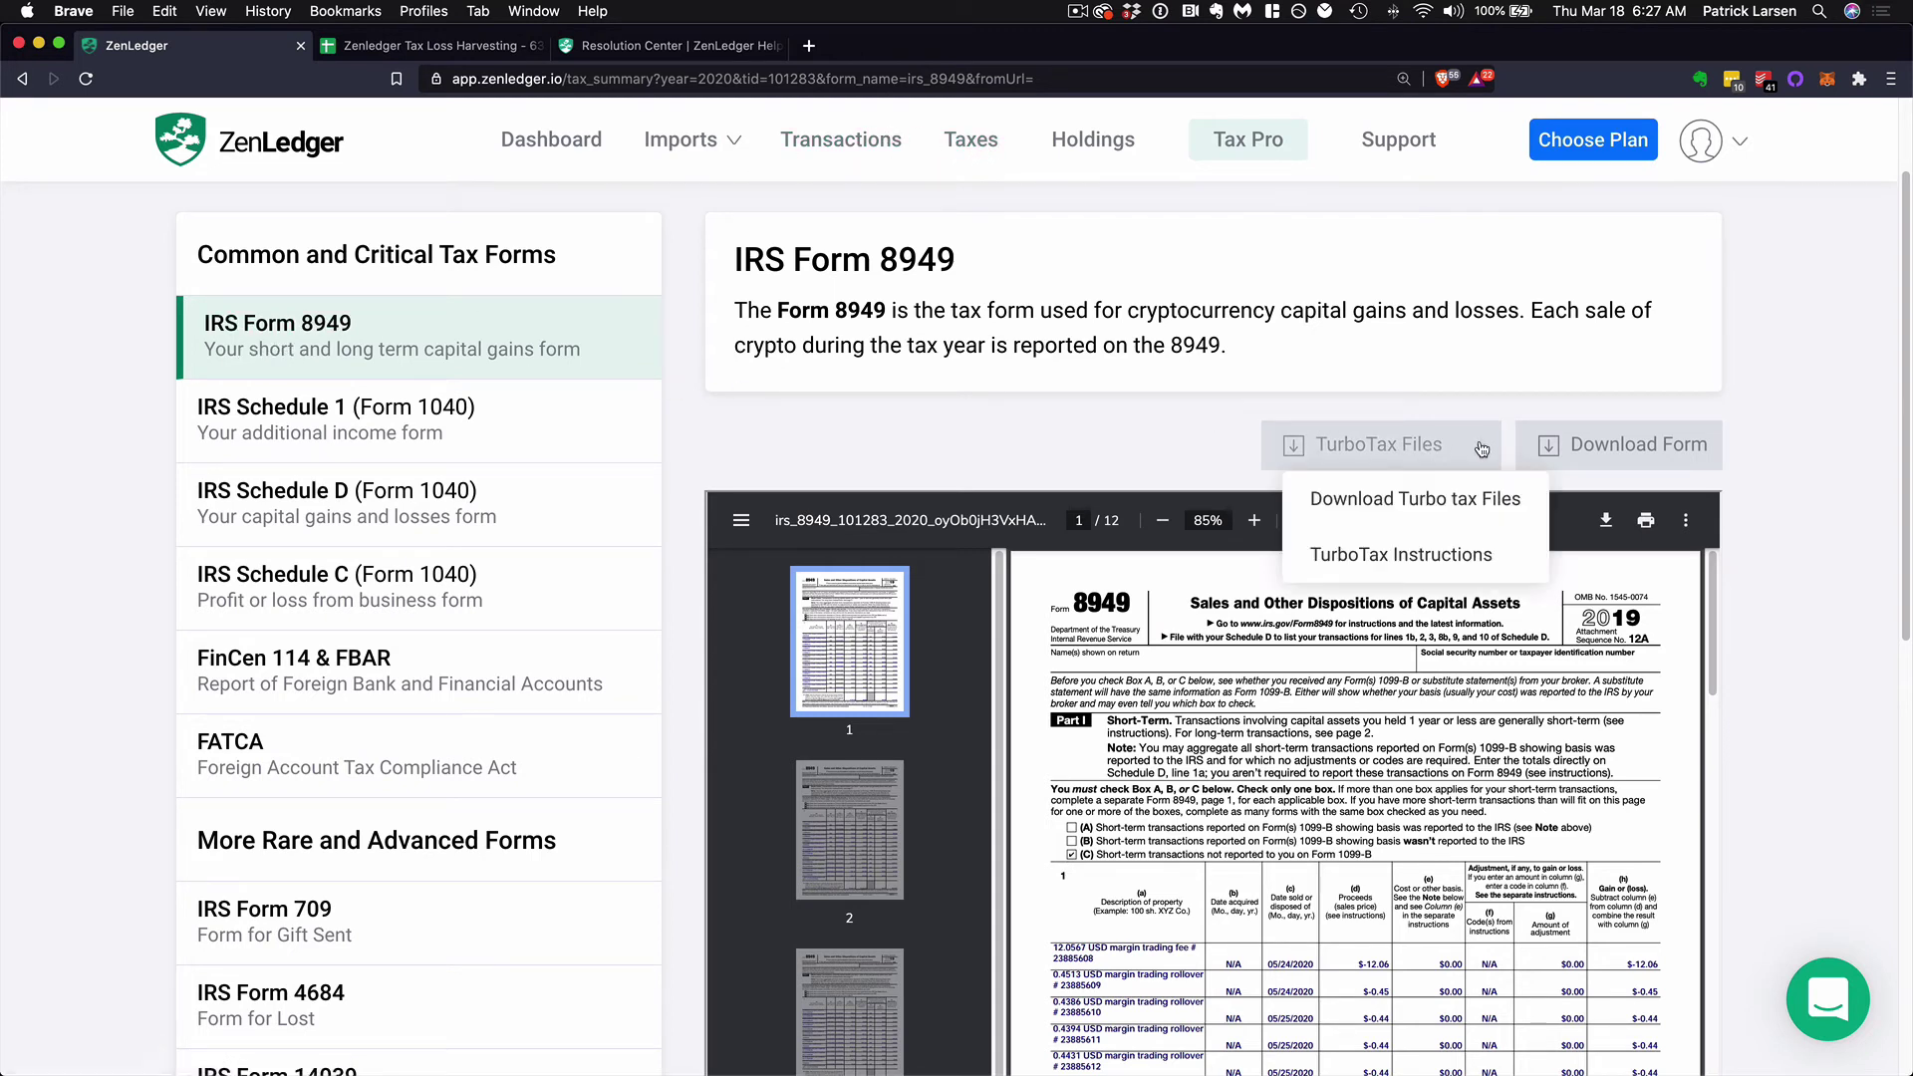
left_click(1482, 451)
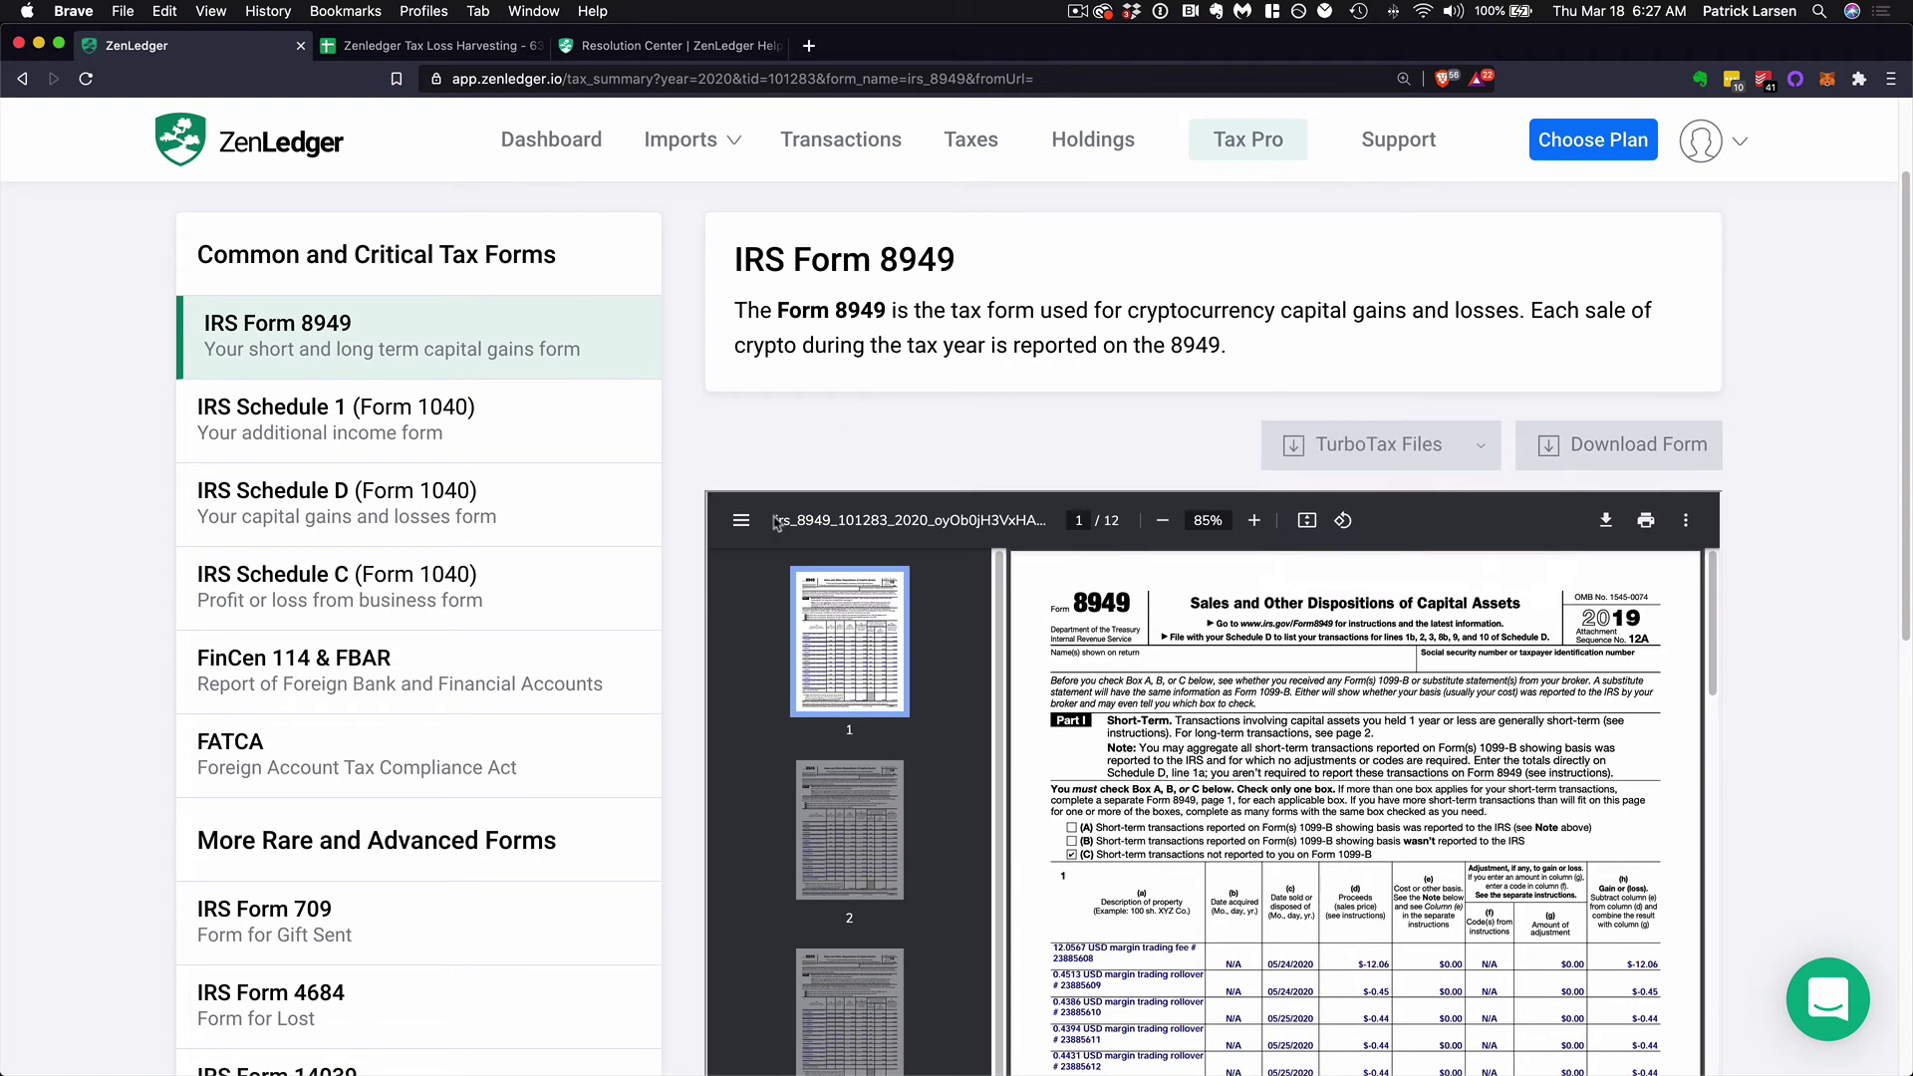
scroll(1275, 778, "down", 10)
scroll(1275, 777, "up", 6)
scroll(1275, 777, "up", 5)
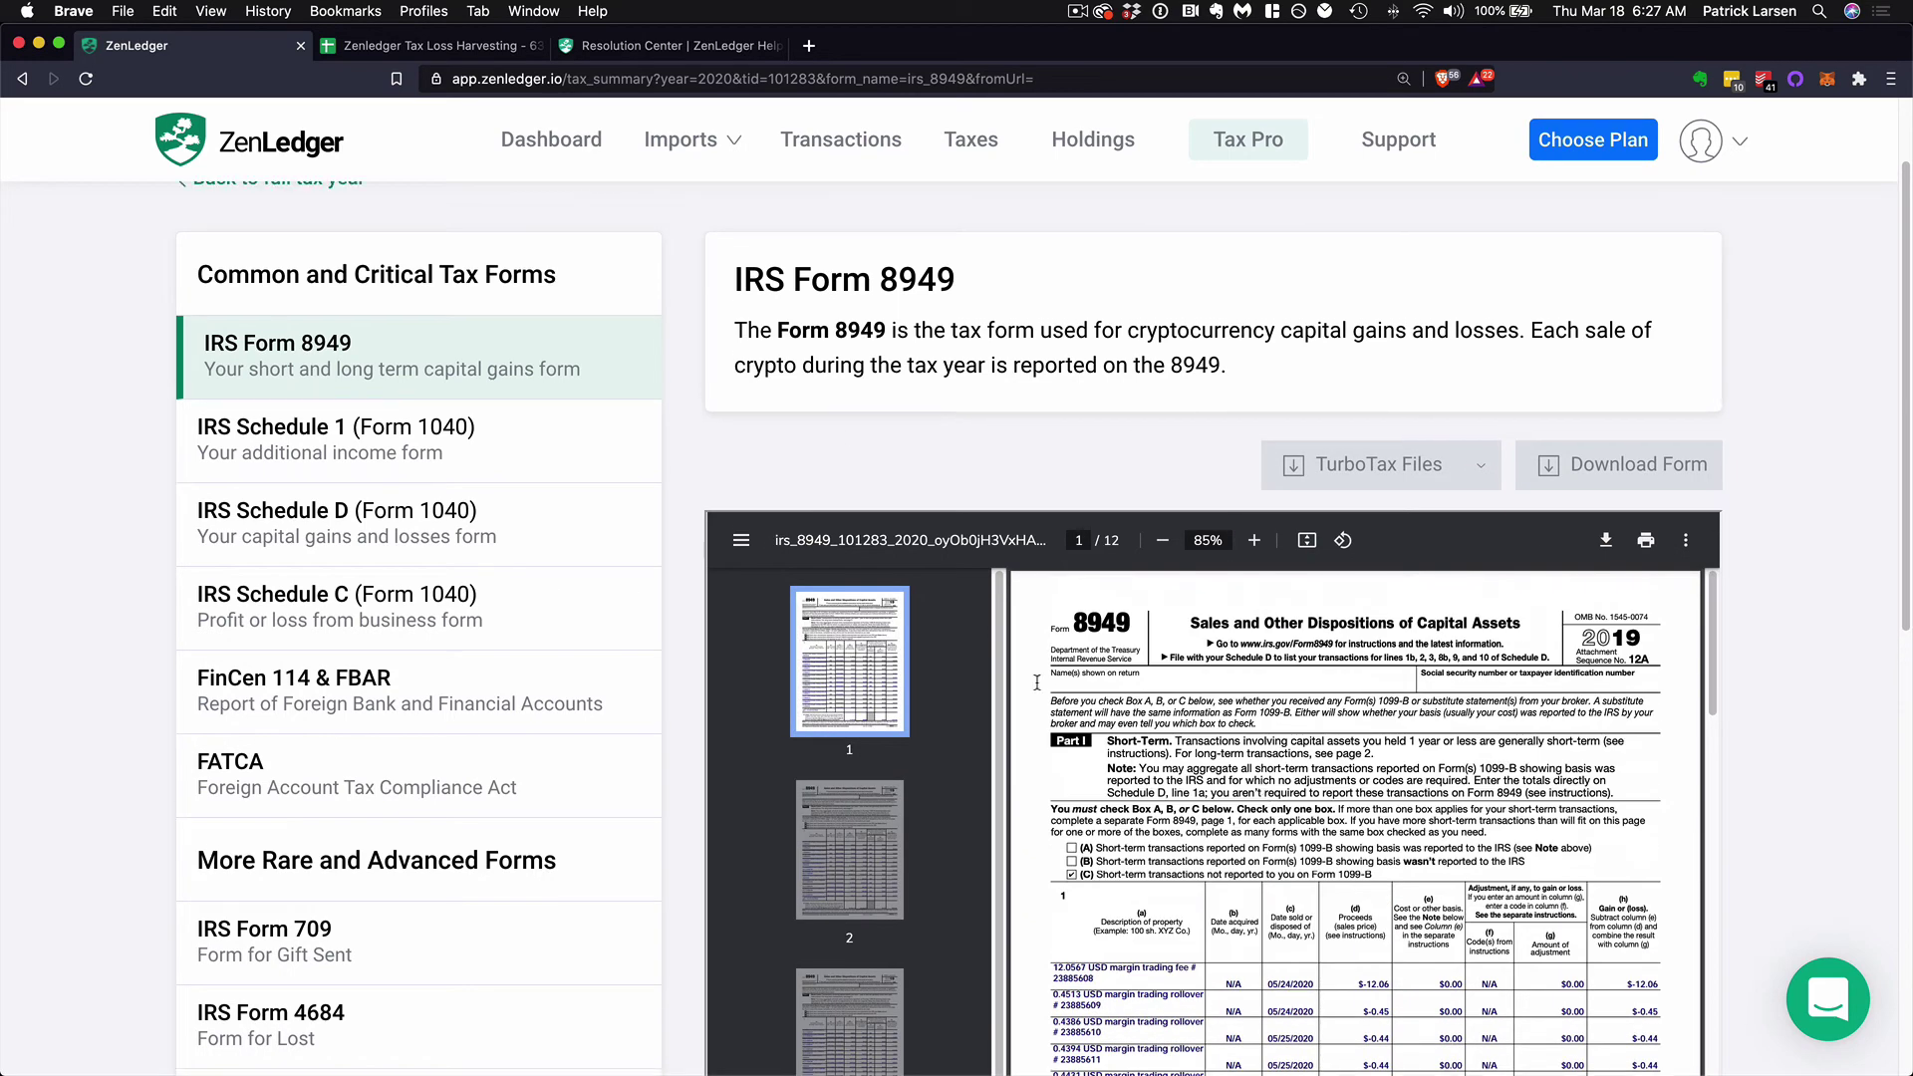